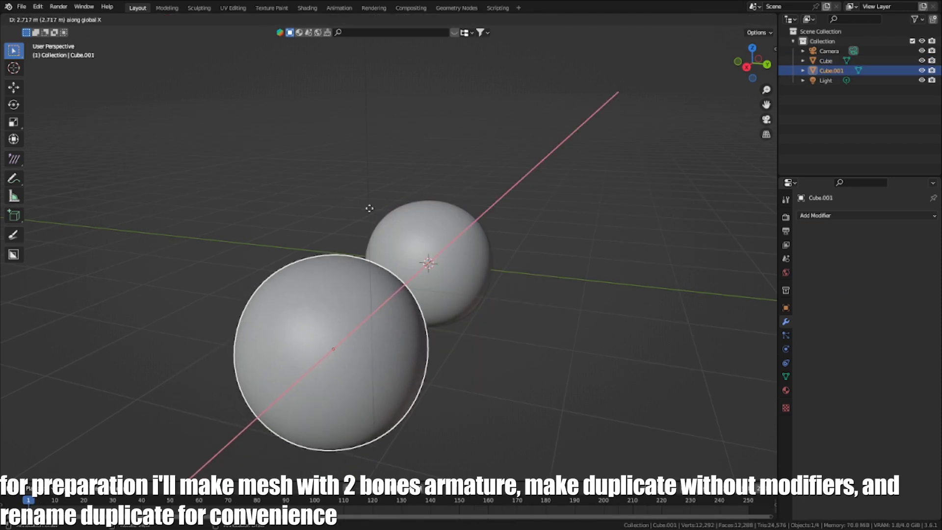
Rename the duplicated sphere as Cube.ORG
{"action": "middle_click_drag", "start_coordinate": [446, 221], "coordinate": [540, 206]}
{"action": "double_click", "coordinate": [845, 70]}
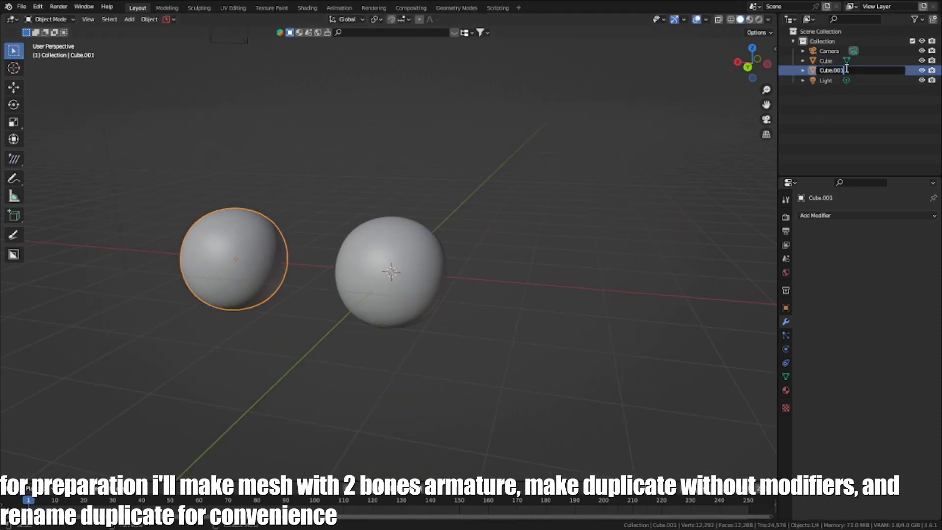
{"action": "key", "text": "Return"}
Shade both sphere meshes smooth and clear the selection
{"action": "left_click_drag", "start_coordinate": [189, 158], "coordinate": [485, 289]}
{"action": "right_click", "coordinate": [486, 290]}
{"action": "left_click", "coordinate": [478, 256]}
{"action": "left_click", "coordinate": [429, 260]}
Add a single-bone armature at the origin and set its bones to display in front of the mesh
{"action": "key", "text": "shift+a"}
{"action": "mouse_move", "coordinate": [430, 258]}
{"action": "left_click", "coordinate": [479, 258]}
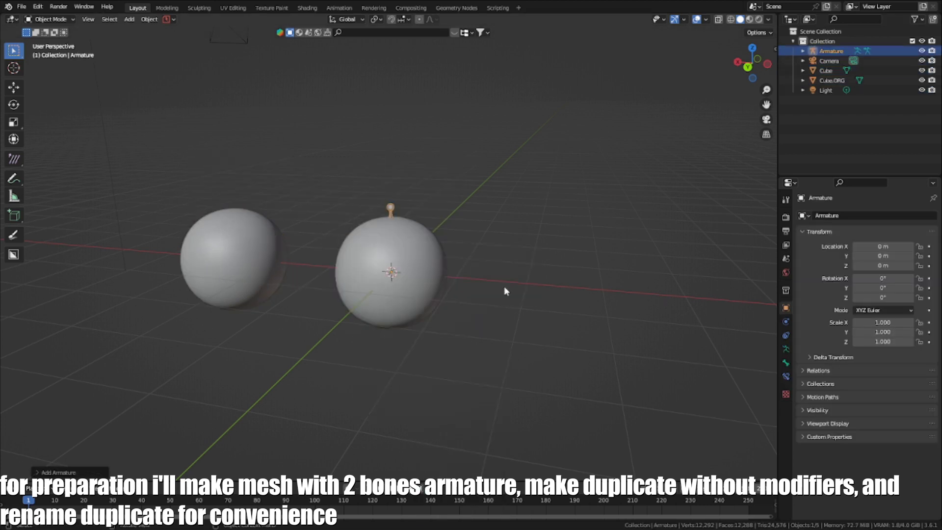
{"action": "left_click", "coordinate": [785, 348]}
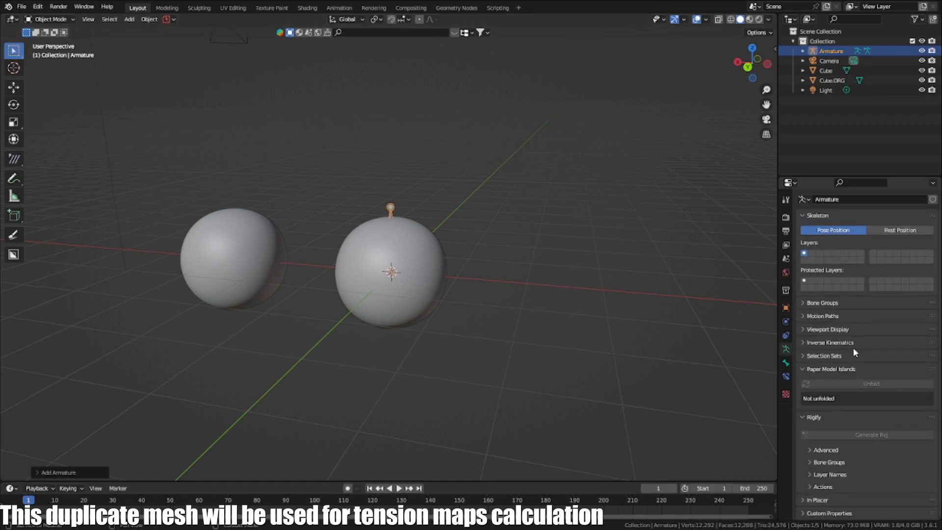
{"action": "left_click", "coordinate": [867, 387]}
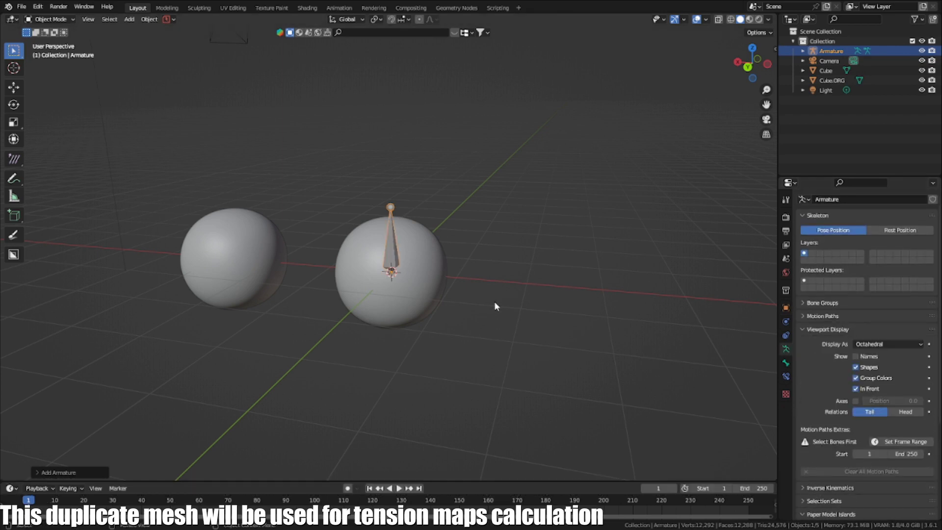
Lower the bone along Z in Edit Mode and scale it so it spans the height of the original sphere
{"action": "key", "text": "KP_1"}
{"action": "key", "text": "Tab"}
{"action": "scroll", "coordinate": [427, 281], "scroll_direction": "up", "scroll_amount": 2}
{"action": "key", "text": "a"}
{"action": "key", "text": "g"}
{"action": "key", "text": "z"}
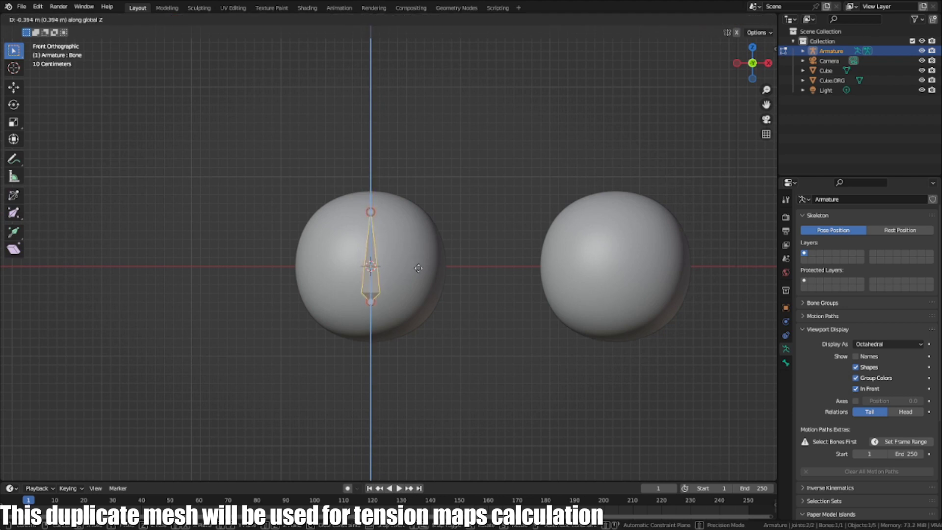
{"action": "left_click", "coordinate": [423, 298]}
{"action": "key", "text": "s"}
{"action": "left_click", "coordinate": [444, 279]}
{"action": "key", "text": "g"}
{"action": "key", "text": "z"}
{"action": "left_click", "coordinate": [454, 263]}
Subdivide the bone into two bones and return to Object Mode
{"action": "right_click", "coordinate": [391, 257]}
{"action": "left_click", "coordinate": [392, 258]}
{"action": "middle_click_drag", "start_coordinate": [415, 286], "coordinate": [392, 264]}
{"action": "key", "text": "Tab"}
Parent the original sphere to the armature with automatic weights
{"action": "left_click", "coordinate": [416, 244]}
{"action": "left_click", "coordinate": [386, 247], "text": "shift"}
{"action": "key", "text": "ctrl+p"}
{"action": "left_click", "coordinate": [387, 241]}
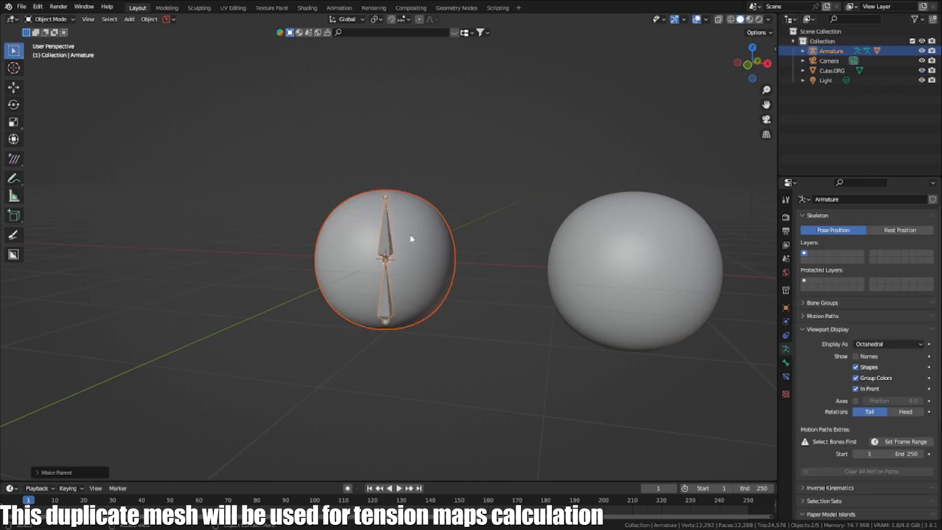
Enter Pose Mode, select the upper bone and insert a keyframe for its rest pose at frame 1
{"action": "key", "text": "ctrl+Tab"}
{"action": "left_click", "coordinate": [386, 230]}
{"action": "middle_click_drag", "start_coordinate": [390, 229], "coordinate": [416, 208]}
{"action": "key", "text": "r"}
{"action": "right_click", "coordinate": [403, 215]}
{"action": "key", "text": "KP_1"}
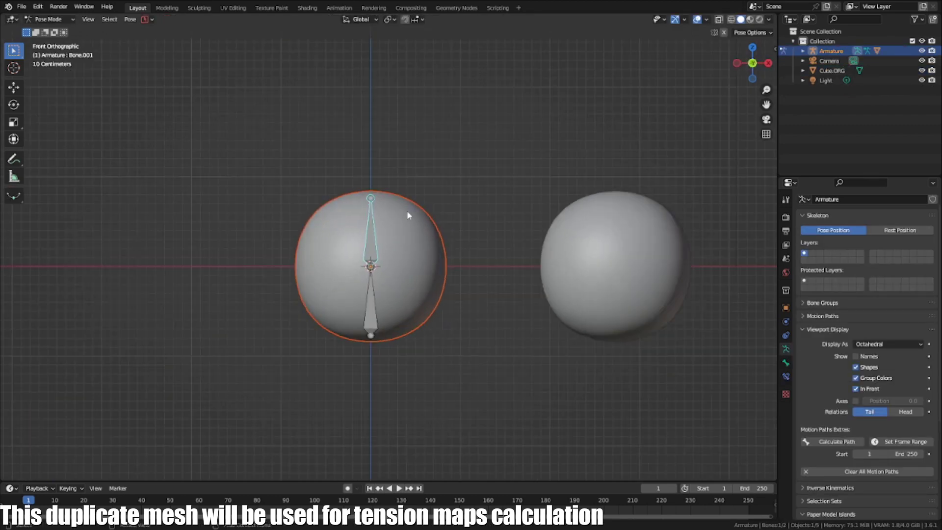
{"action": "scroll", "coordinate": [408, 212], "scroll_direction": "up", "scroll_amount": 1}
{"action": "key", "text": "i"}
{"action": "left_click", "coordinate": [447, 305]}
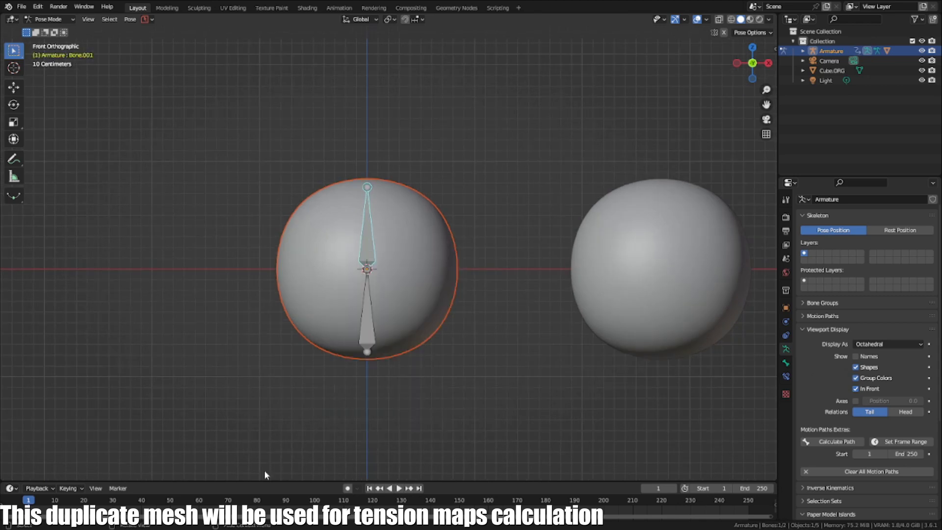
Rotate the upper bone 90° toward negative X at frame 20 and insert a keyframe
{"action": "left_click", "coordinate": [84, 500]}
{"action": "key", "text": "r"}
{"action": "left_click", "coordinate": [394, 257]}
{"action": "key", "text": "i"}
{"action": "left_click", "coordinate": [407, 260]}
Clear the upper bone's rotation at frame 40 and insert a keyframe
{"action": "left_click", "coordinate": [142, 501]}
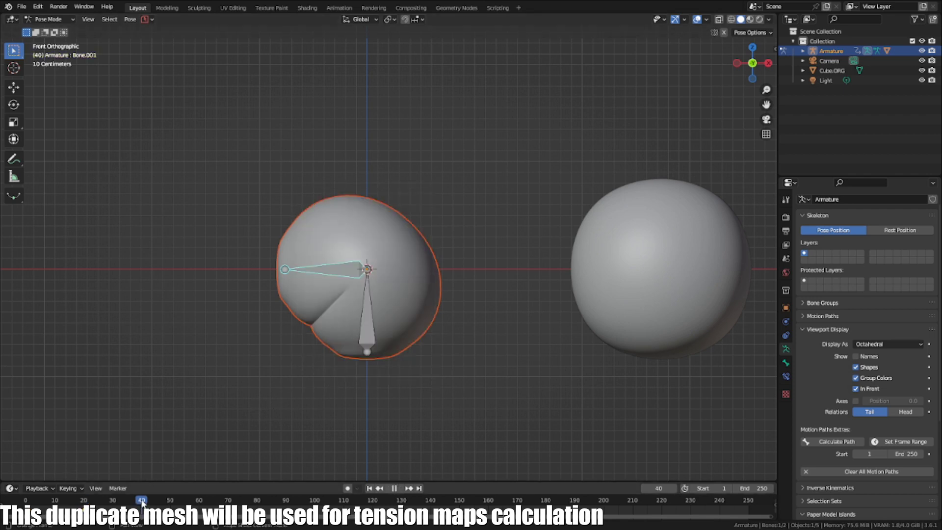
{"action": "key", "text": "alt+r"}
{"action": "key", "text": "i"}
{"action": "left_click", "coordinate": [290, 327]}
Rotate the upper bone by 90° at frame 60 and insert a keyframe
{"action": "left_click", "coordinate": [200, 501]}
{"action": "type", "text": "r90"}
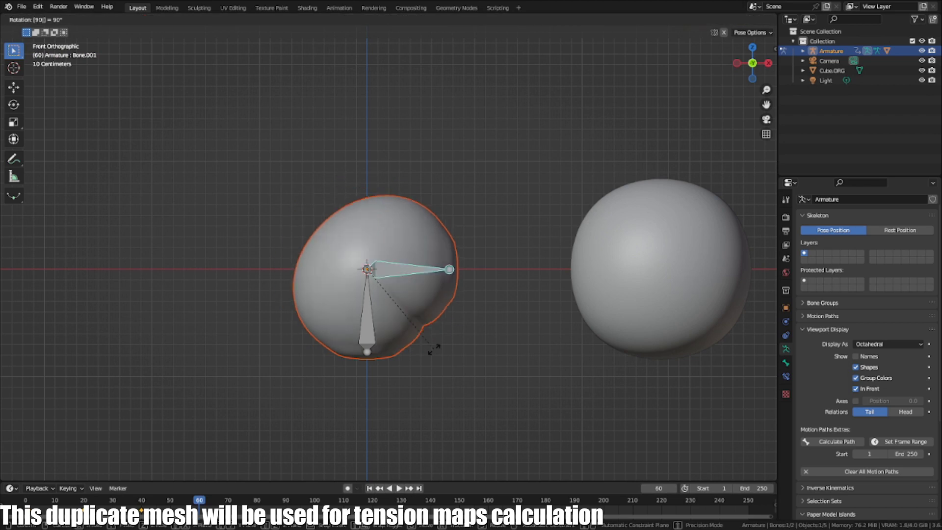
{"action": "key", "text": "Return"}
{"action": "key", "text": "i"}
{"action": "left_click", "coordinate": [435, 349]}
Clear the upper bone's rotation at frame 80 and insert a keyframe
{"action": "left_click", "coordinate": [258, 500]}
{"action": "key", "text": "alt+r"}
{"action": "key", "text": "i"}
{"action": "left_click", "coordinate": [370, 343]}
Set the animation end frame to 80, play the bending animation and return to Object Mode
{"action": "double_click", "coordinate": [761, 488]}
{"action": "type", "text": "80"}
{"action": "key", "text": "Return"}
{"action": "key", "text": "space"}
{"action": "key", "text": "ctrl+Tab"}
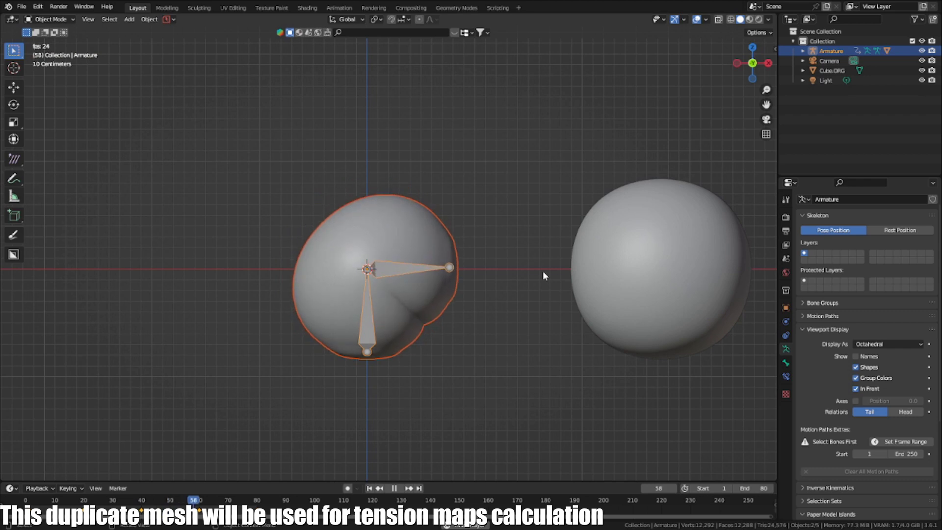
{"action": "key", "text": "space"}
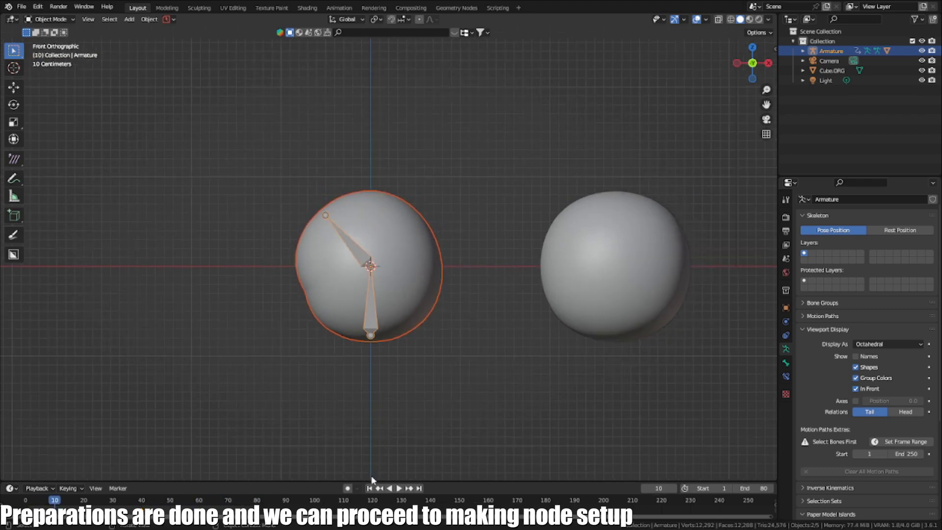
Select the rigged sphere and create a new geometry node tree for it in the Geometry Nodes workspace
{"action": "left_click", "coordinate": [411, 222]}
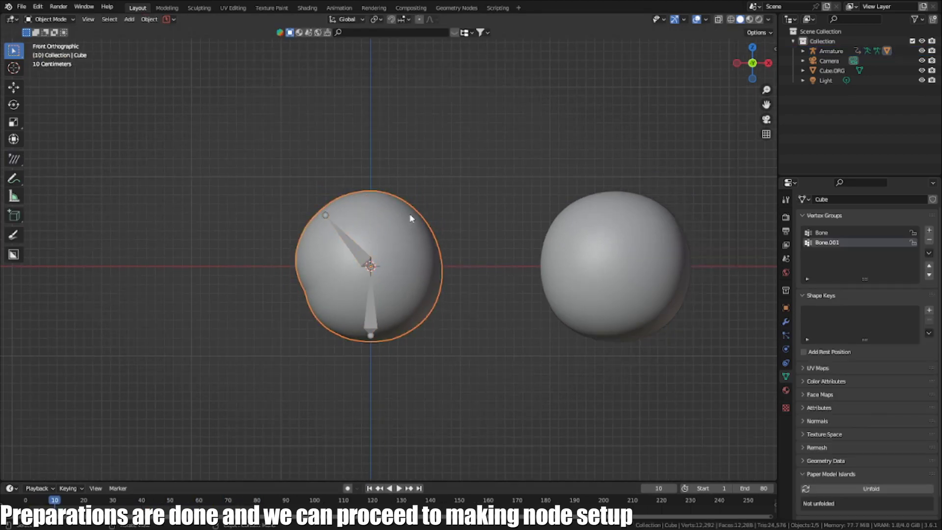
{"action": "left_click", "coordinate": [456, 8]}
{"action": "key", "text": "KP_1"}
{"action": "scroll", "coordinate": [563, 181], "scroll_direction": "up", "scroll_amount": 5}
{"action": "middle_click_drag", "start_coordinate": [563, 181], "coordinate": [545, 199]}
{"action": "scroll", "coordinate": [553, 189], "scroll_direction": "up", "scroll_amount": 1}
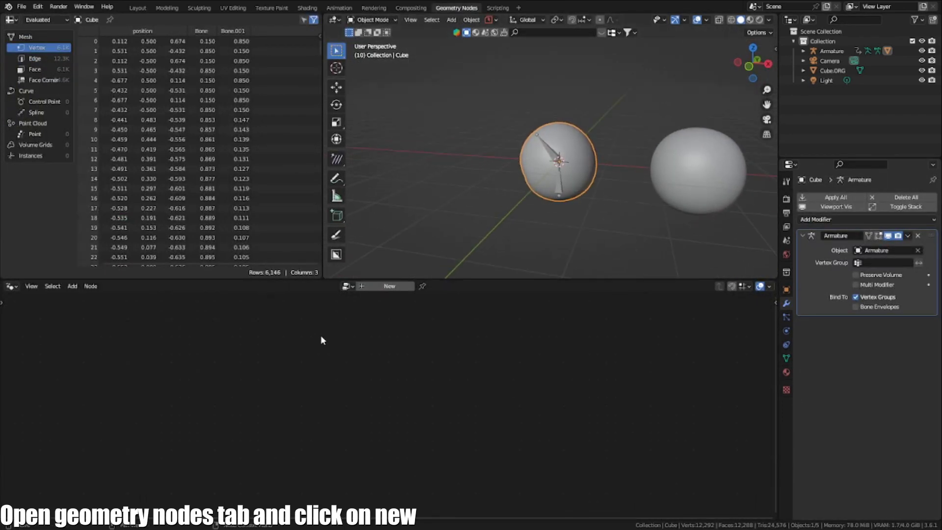
{"action": "left_click", "coordinate": [390, 291]}
Insert a Capture Attribute node between Group Input and Group Output, moving Group Output further away to make room
{"action": "key", "text": "shift+a"}
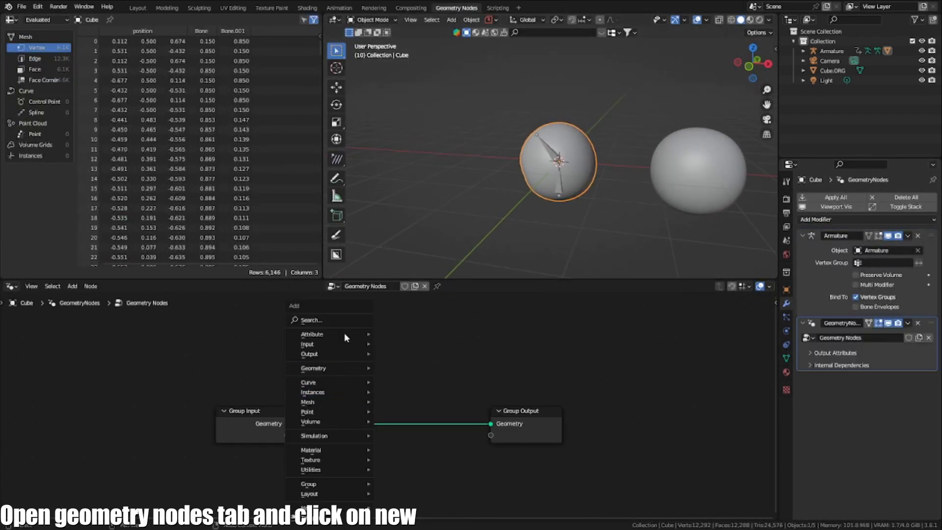
{"action": "left_click", "coordinate": [343, 319]}
{"action": "type", "text": "capture"}
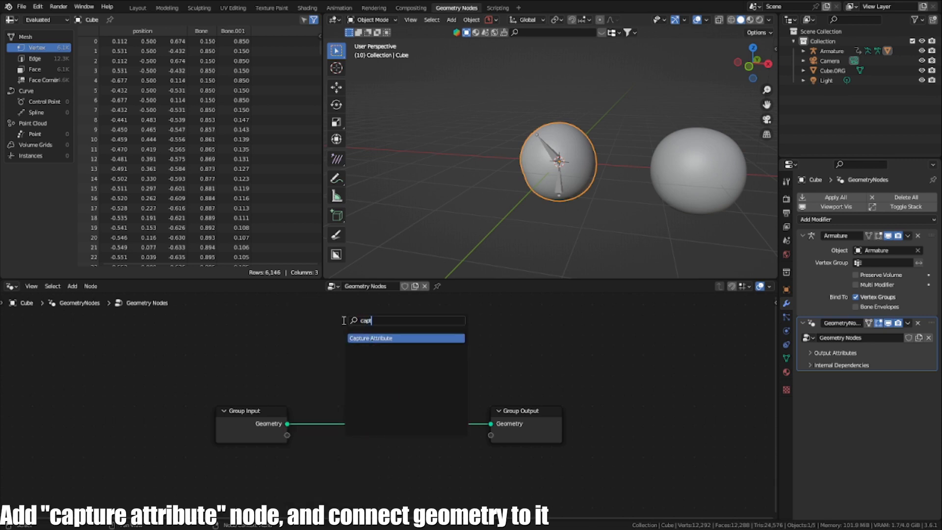
{"action": "left_click", "coordinate": [368, 337]}
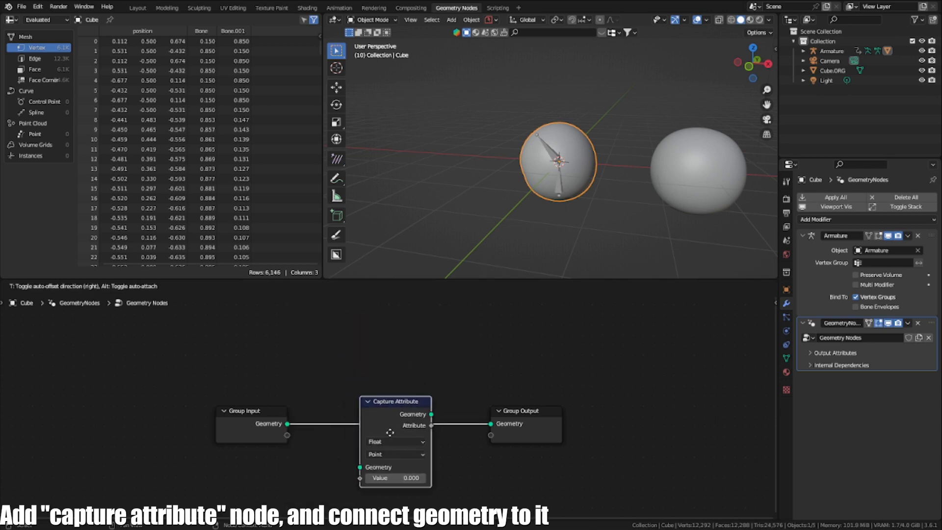
{"action": "left_click", "coordinate": [415, 420]}
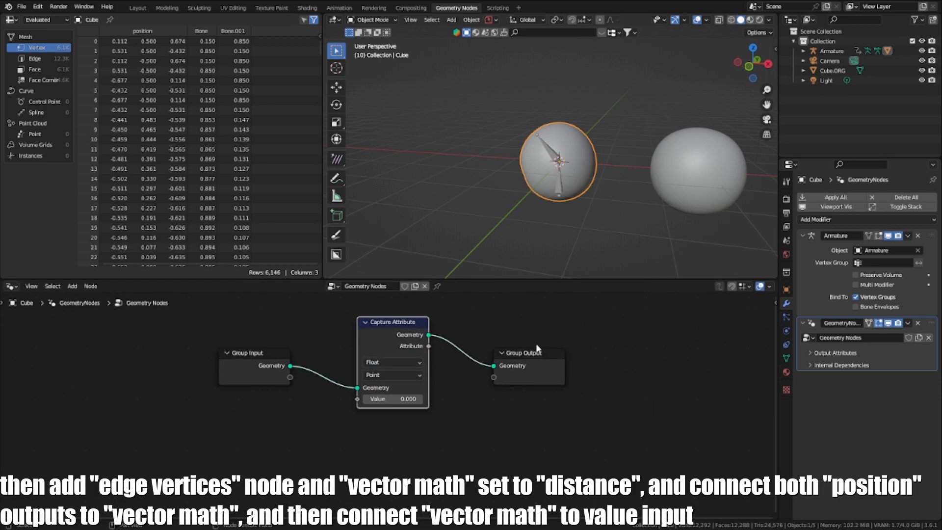
{"action": "left_click_drag", "start_coordinate": [537, 349], "coordinate": [654, 290]}
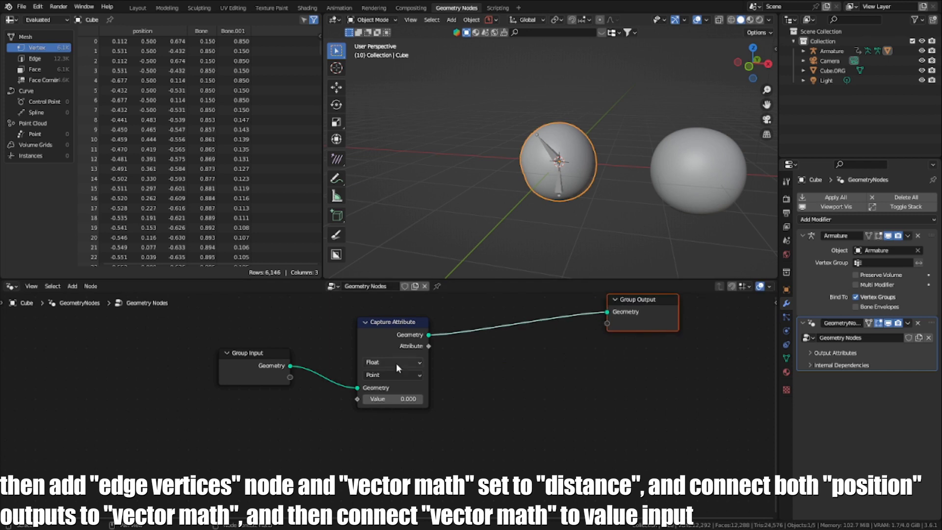
Add an Edge Vertices node below the Group Input node
{"action": "key", "text": "shift+a"}
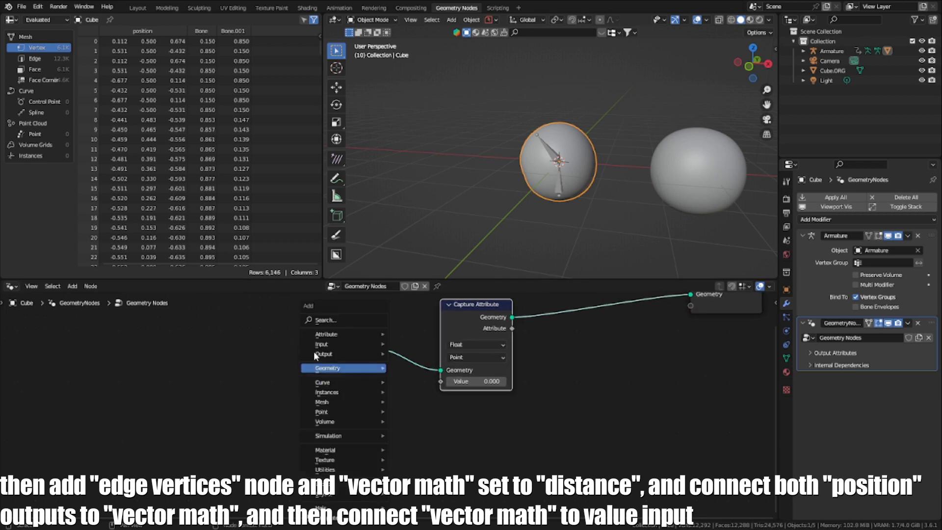
{"action": "left_click", "coordinate": [325, 320]}
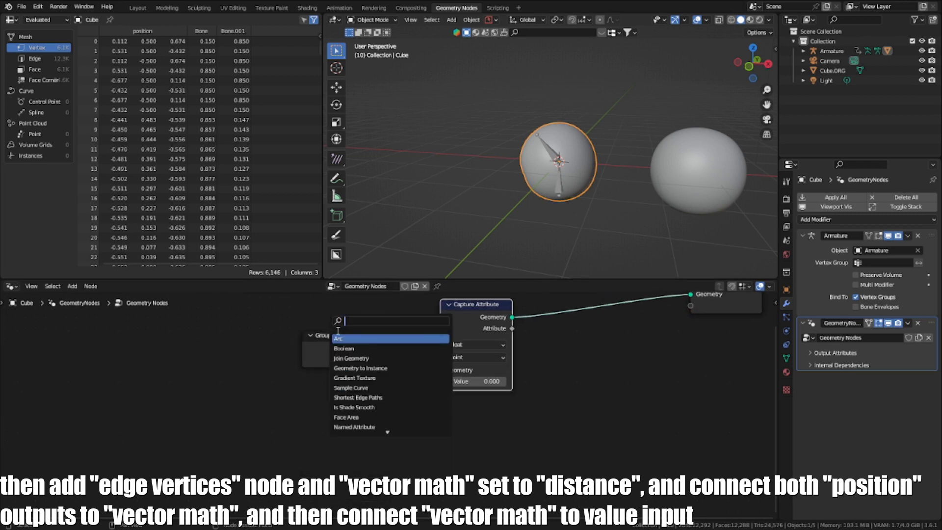
{"action": "type", "text": "edge"}
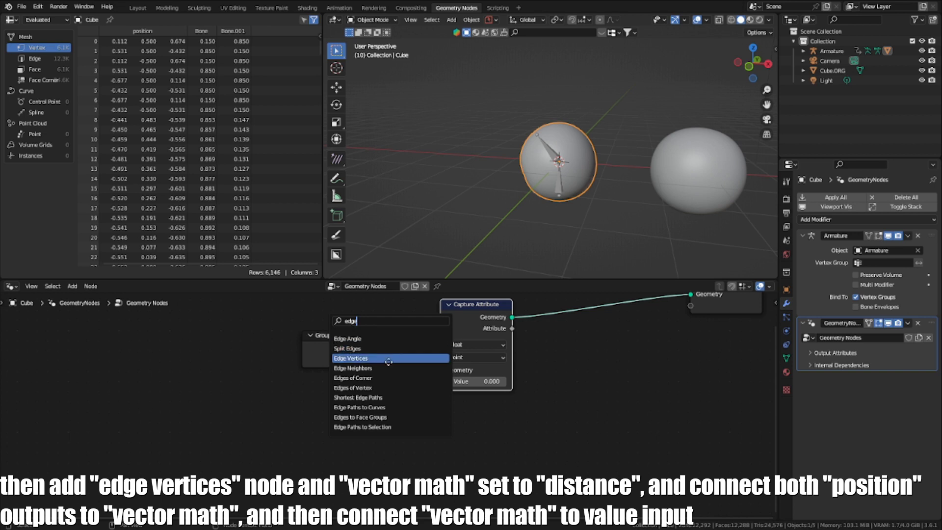
{"action": "left_click", "coordinate": [363, 358]}
{"action": "left_click", "coordinate": [297, 415]}
Add a Vector Math node set to Distance, feed it both Edge Vertices positions and connect its output to Capture Attribute's Value
{"action": "left_click_drag", "start_coordinate": [292, 428], "coordinate": [384, 413]}
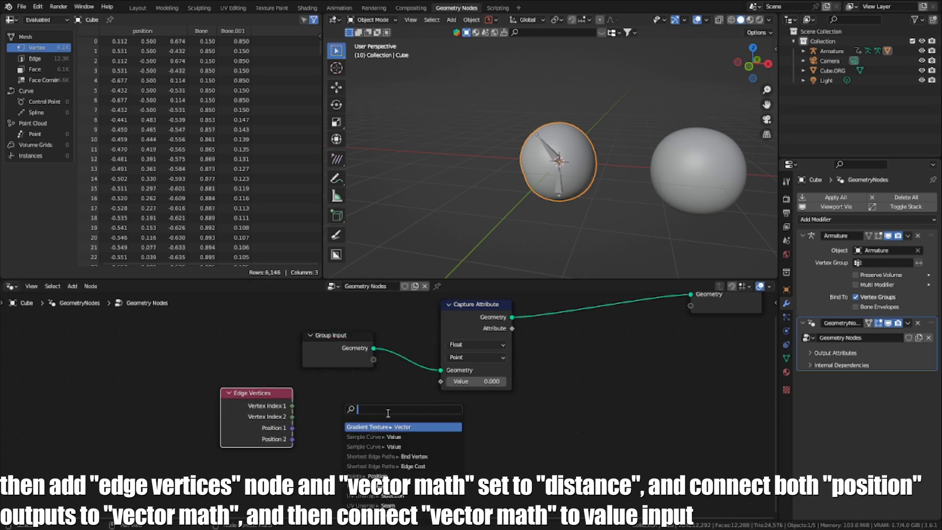
{"action": "type", "text": "dista"}
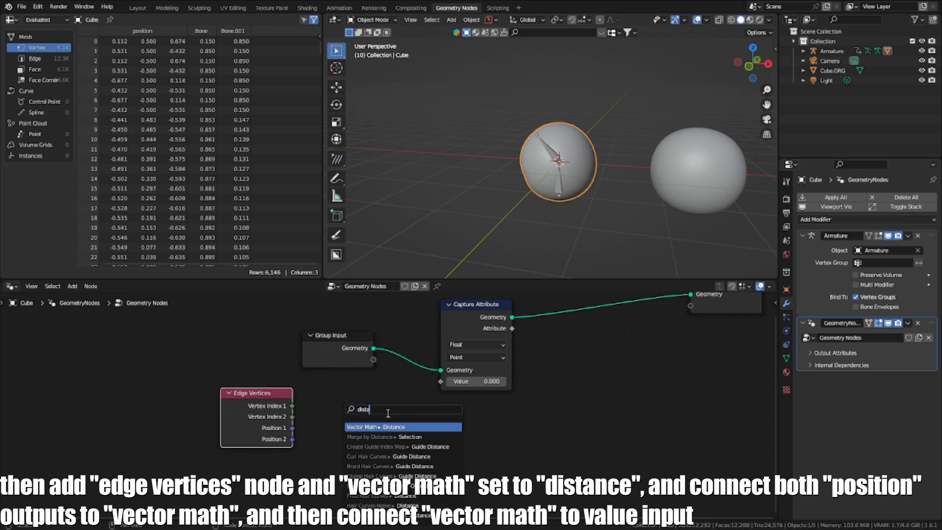
{"action": "left_click", "coordinate": [383, 427]}
{"action": "left_click", "coordinate": [373, 432]}
{"action": "left_click_drag", "start_coordinate": [292, 439], "coordinate": [346, 414]}
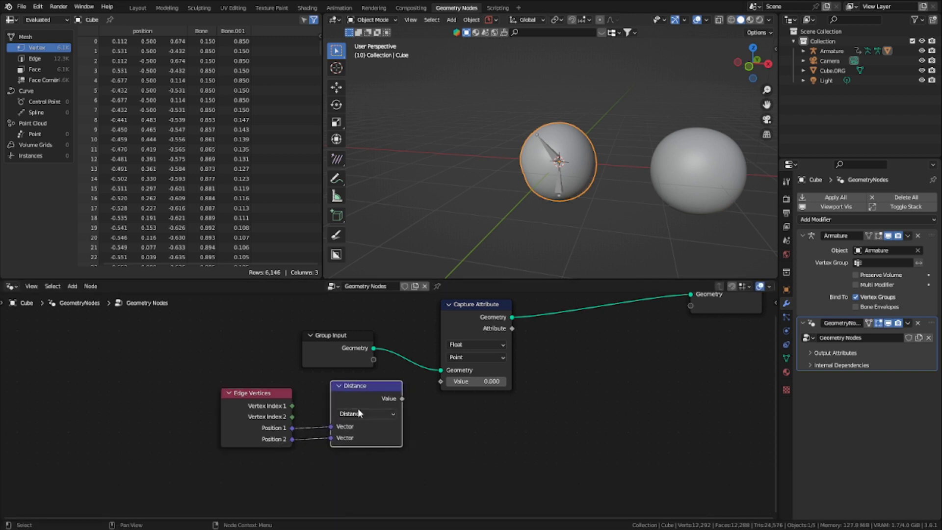
{"action": "left_click_drag", "start_coordinate": [403, 399], "coordinate": [440, 381]}
{"action": "left_click_drag", "start_coordinate": [383, 392], "coordinate": [360, 396]}
Join the Edge Vertices and Distance nodes in a frame labelled "new lenghts"
{"action": "left_click_drag", "start_coordinate": [405, 431], "coordinate": [252, 394]}
{"action": "left_click_drag", "start_coordinate": [257, 405], "coordinate": [259, 401]}
{"action": "middle_click_drag", "start_coordinate": [368, 391], "coordinate": [406, 398]}
{"action": "scroll", "coordinate": [351, 400], "scroll_direction": "down", "scroll_amount": 2}
{"action": "key", "text": "ctrl+j"}
{"action": "left_click_drag", "start_coordinate": [362, 396], "coordinate": [355, 416]}
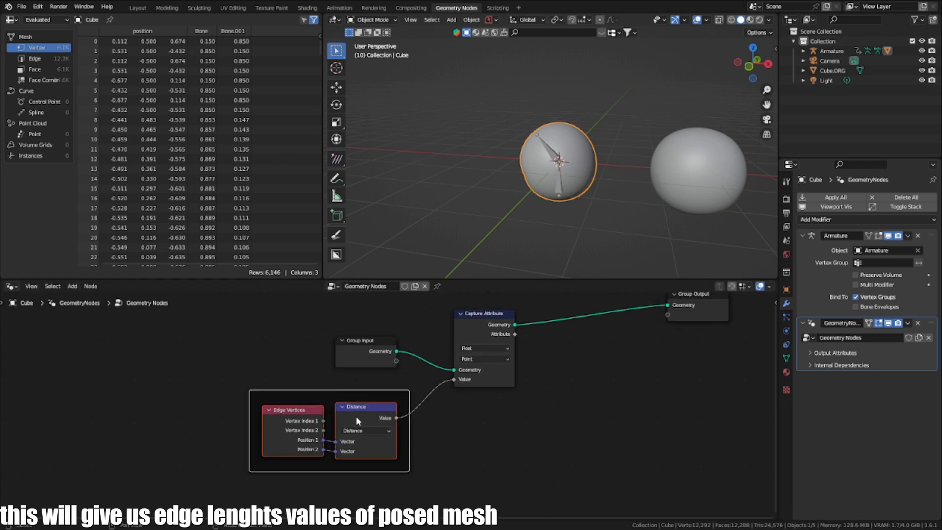
{"action": "key", "text": "F2"}
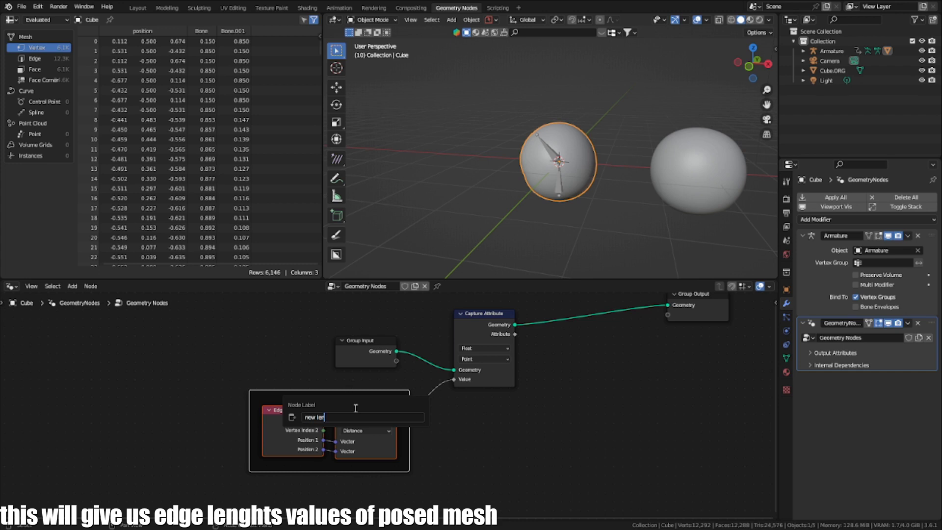
{"action": "type", "text": "new lenghts"}
{"action": "key", "text": "Return"}
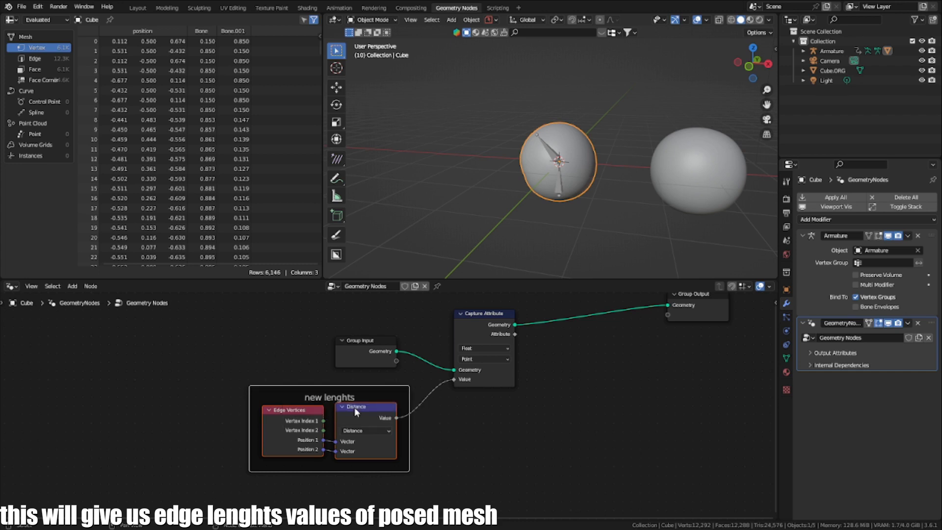
Move the Capture Attribute node into the "new lenghts" frame and place the Group Input node below the frame
{"action": "scroll", "coordinate": [396, 410], "scroll_direction": "up", "scroll_amount": 3}
{"action": "middle_click_drag", "start_coordinate": [383, 425], "coordinate": [392, 391]}
{"action": "left_click", "coordinate": [392, 392]}
{"action": "scroll", "coordinate": [422, 388], "scroll_direction": "down", "scroll_amount": 4}
{"action": "scroll", "coordinate": [464, 380], "scroll_direction": "up", "scroll_amount": 3}
{"action": "middle_click_drag", "start_coordinate": [455, 343], "coordinate": [396, 392]}
{"action": "left_click_drag", "start_coordinate": [419, 369], "coordinate": [418, 377]}
{"action": "left_click_drag", "start_coordinate": [437, 342], "coordinate": [419, 414]}
{"action": "left_click_drag", "start_coordinate": [337, 398], "coordinate": [445, 354]}
{"action": "scroll", "coordinate": [338, 449], "scroll_direction": "up", "scroll_amount": 1}
{"action": "middle_click_drag", "start_coordinate": [337, 450], "coordinate": [328, 430]}
{"action": "scroll", "coordinate": [329, 430], "scroll_direction": "down", "scroll_amount": 1}
{"action": "left_click", "coordinate": [284, 485]}
{"action": "left_click_drag", "start_coordinate": [283, 485], "coordinate": [253, 485]}
{"action": "middle_click_drag", "start_coordinate": [415, 434], "coordinate": [419, 370]}
Add an Object Info node for Cube.ORG below the Group Input node
{"action": "left_click_drag", "start_coordinate": [838, 73], "coordinate": [279, 473]}
{"action": "middle_click_drag", "start_coordinate": [325, 444], "coordinate": [424, 385]}
{"action": "left_click_drag", "start_coordinate": [412, 423], "coordinate": [402, 430]}
{"action": "middle_click_drag", "start_coordinate": [469, 415], "coordinate": [385, 445]}
{"action": "scroll", "coordinate": [386, 445], "scroll_direction": "down", "scroll_amount": 2}
Duplicate the Capture Attribute node and place the copy beside the Object Info node
{"action": "key", "text": "shift+d"}
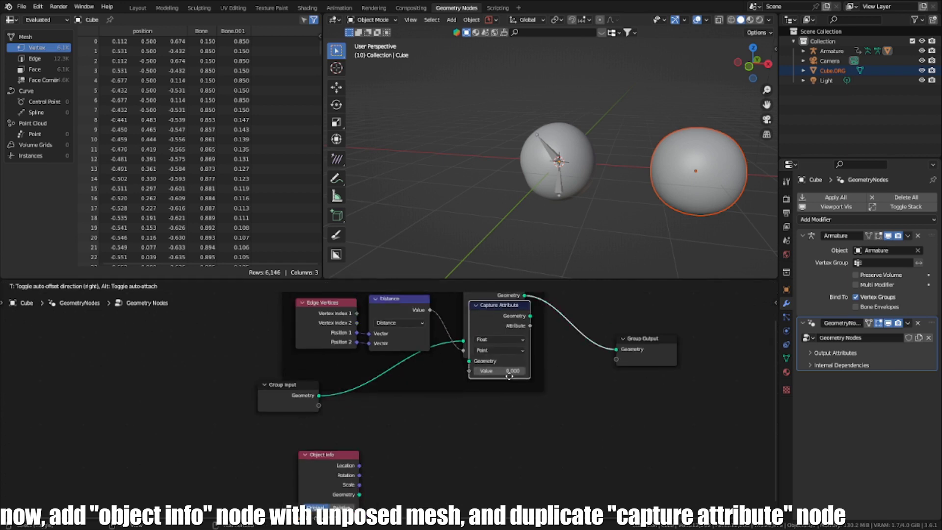
{"action": "left_click", "coordinate": [486, 392]}
{"action": "key", "text": "g"}
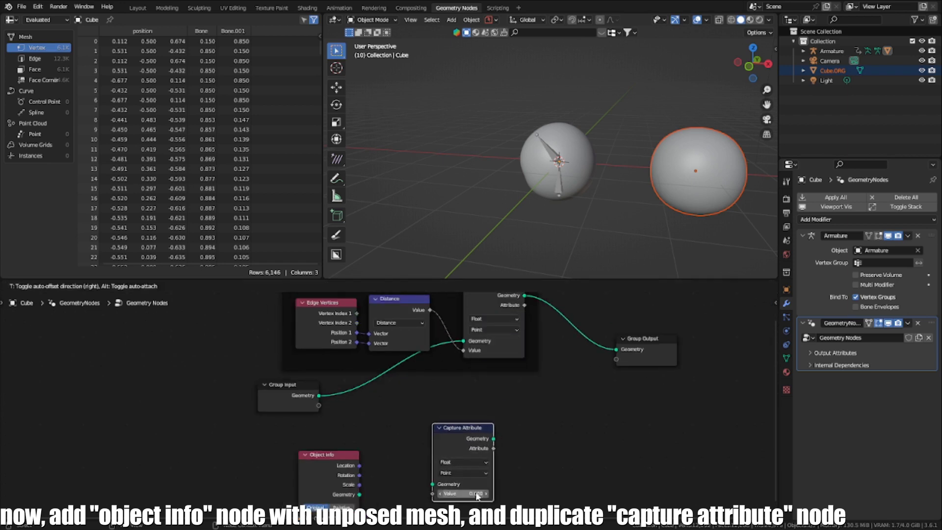
{"action": "left_click", "coordinate": [475, 492]}
{"action": "middle_click_drag", "start_coordinate": [460, 463], "coordinate": [478, 415]}
{"action": "scroll", "coordinate": [478, 414], "scroll_direction": "up", "scroll_amount": 1}
{"action": "key", "text": "g"}
{"action": "left_click", "coordinate": [430, 445]}
Connect Object Info's Geometry and the Distance value to the second Capture Attribute node, and tidy the nodes' placement
{"action": "left_click_drag", "start_coordinate": [359, 450], "coordinate": [396, 468]}
{"action": "scroll", "coordinate": [408, 399], "scroll_direction": "down", "scroll_amount": 2}
{"action": "middle_click_drag", "start_coordinate": [408, 399], "coordinate": [380, 431]}
{"action": "left_click_drag", "start_coordinate": [405, 342], "coordinate": [366, 489]}
{"action": "left_click_drag", "start_coordinate": [375, 445], "coordinate": [385, 443]}
{"action": "left_click_drag", "start_coordinate": [307, 456], "coordinate": [341, 453]}
{"action": "left_click_drag", "start_coordinate": [394, 446], "coordinate": [395, 447]}
Add a Sample Index node to the right of the second Capture Attribute node
{"action": "middle_click_drag", "start_coordinate": [396, 451], "coordinate": [332, 421]}
{"action": "scroll", "coordinate": [407, 400], "scroll_direction": "up", "scroll_amount": 3}
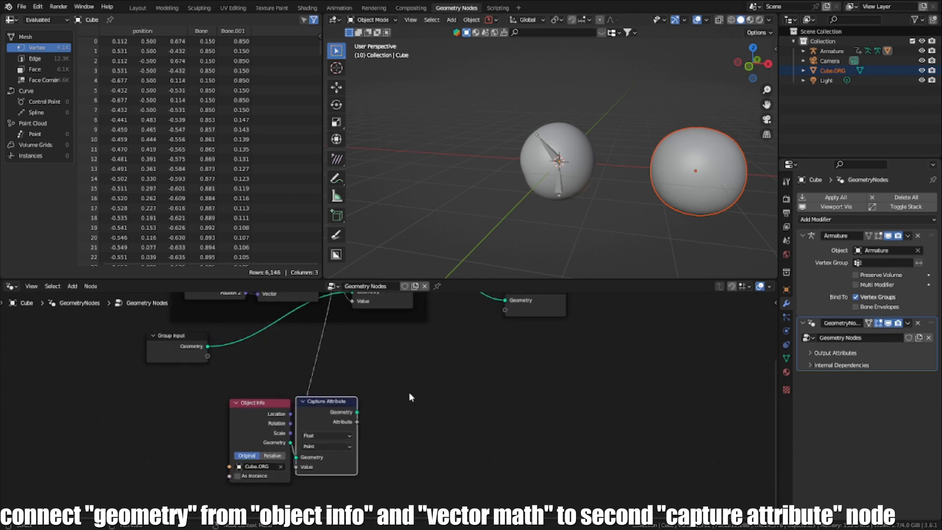
{"action": "key", "text": "shift+a"}
{"action": "left_click", "coordinate": [348, 320]}
{"action": "type", "text": "sample"}
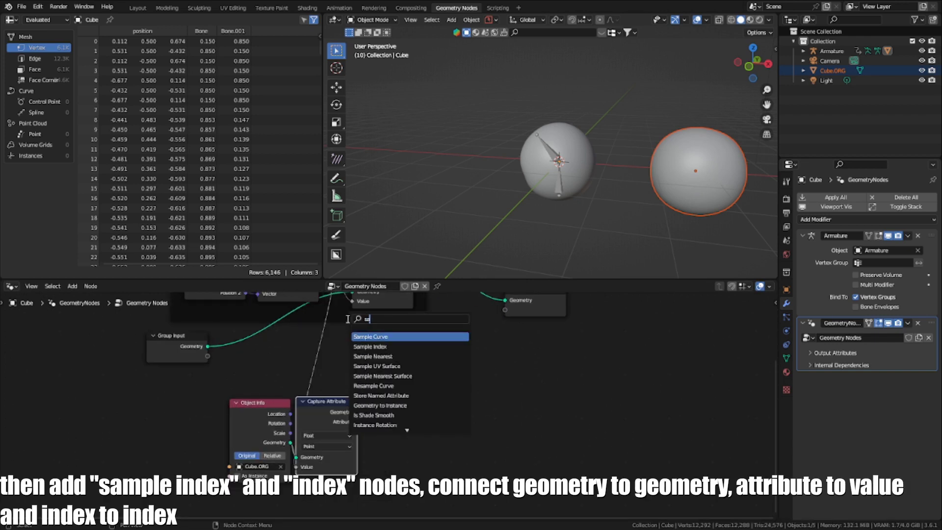
{"action": "left_click", "coordinate": [388, 346]}
{"action": "left_click", "coordinate": [449, 404]}
Add an Index node, connect it to Sample Index's Index input and place it beneath the second Capture Attribute node
{"action": "scroll", "coordinate": [449, 404], "scroll_direction": "up", "scroll_amount": 1}
{"action": "middle_click_drag", "start_coordinate": [561, 421], "coordinate": [550, 395]}
{"action": "key", "text": "shift+a"}
{"action": "left_click", "coordinate": [437, 321]}
{"action": "type", "text": "index"}
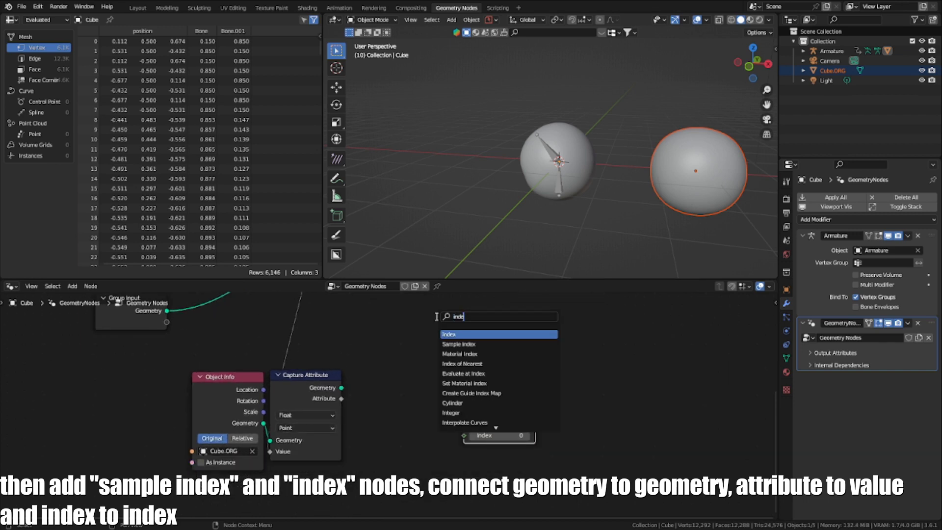
{"action": "key", "text": "Return"}
{"action": "left_click", "coordinate": [425, 481]}
{"action": "left_click_drag", "start_coordinate": [426, 476], "coordinate": [464, 436]}
{"action": "left_click_drag", "start_coordinate": [385, 491], "coordinate": [292, 471]}
Connect the second Capture Attribute's Geometry and Attribute outputs to Sample Index's Geometry and Value inputs
{"action": "key", "text": "g"}
{"action": "left_click_drag", "start_coordinate": [320, 381], "coordinate": [465, 412]}
{"action": "left_click_drag", "start_coordinate": [352, 379], "coordinate": [464, 424]}
{"action": "scroll", "coordinate": [467, 422], "scroll_direction": "down", "scroll_amount": 2}
{"action": "middle_click_drag", "start_coordinate": [318, 380], "coordinate": [292, 411]}
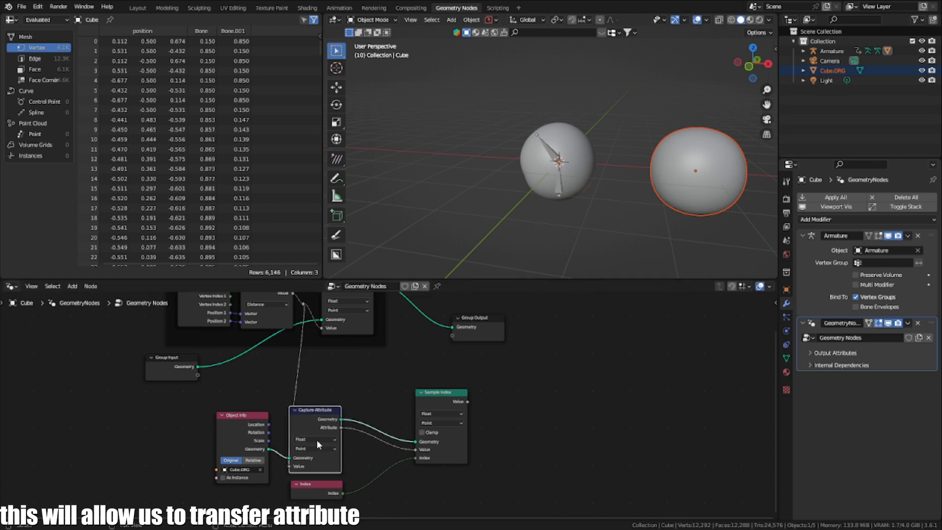
Move the Index node so that it sits directly beneath the Sample Index node
{"action": "middle_click_drag", "start_coordinate": [317, 484], "coordinate": [337, 454]}
{"action": "left_click_drag", "start_coordinate": [338, 453], "coordinate": [478, 440]}
{"action": "left_click_drag", "start_coordinate": [466, 363], "coordinate": [470, 361]}
{"action": "left_click_drag", "start_coordinate": [459, 450], "coordinate": [454, 450]}
Group the Object Info and second Capture Attribute nodes in a frame labelled "Base lenghts"
{"action": "scroll", "coordinate": [346, 455], "scroll_direction": "down", "scroll_amount": 2}
{"action": "left_click_drag", "start_coordinate": [346, 455], "coordinate": [269, 397]}
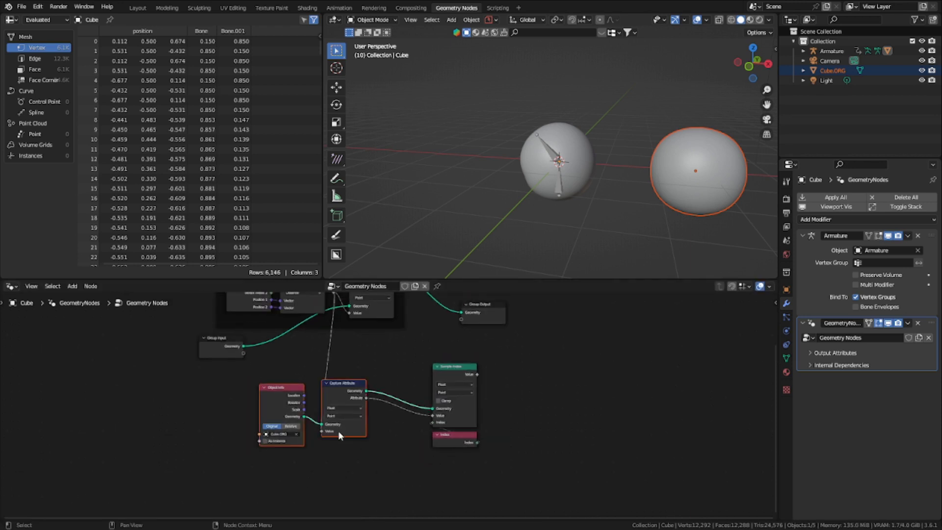
{"action": "key", "text": "ctrl+j"}
{"action": "scroll", "coordinate": [334, 348], "scroll_direction": "up", "scroll_amount": 1}
{"action": "left_click", "coordinate": [287, 371]}
{"action": "key", "text": "F2"}
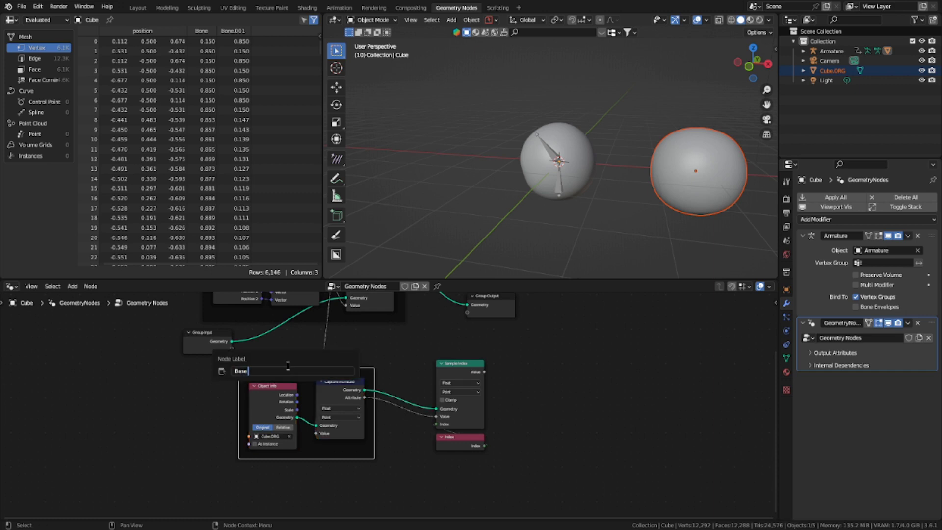
{"action": "key", "text": "Return"}
Group the Sample Index and Index nodes in a frame labelled "transfer attribute"
{"action": "scroll", "coordinate": [533, 379], "scroll_direction": "up", "scroll_amount": 1}
{"action": "scroll", "coordinate": [533, 378], "scroll_direction": "down", "scroll_amount": 2}
{"action": "left_click_drag", "start_coordinate": [514, 449], "coordinate": [434, 391]}
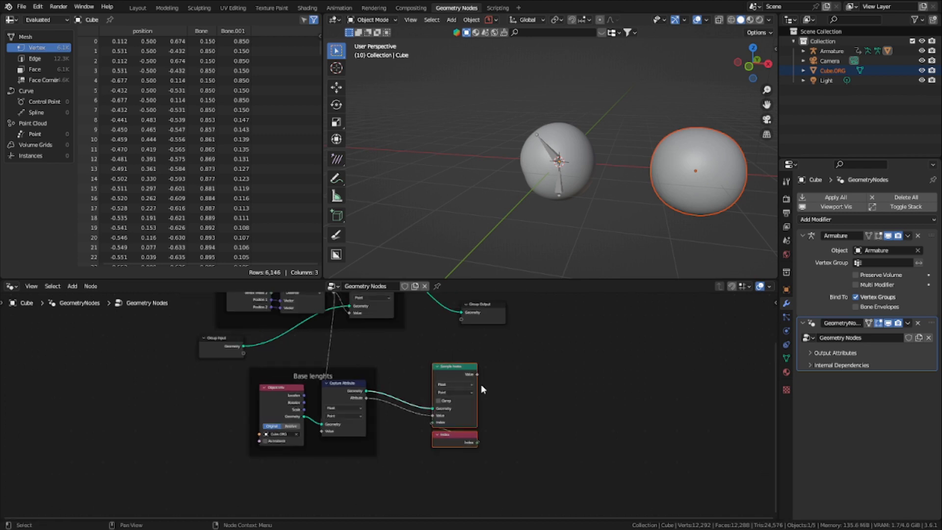
{"action": "middle_click_drag", "start_coordinate": [454, 380], "coordinate": [441, 383]}
{"action": "key", "text": "ctrl+j"}
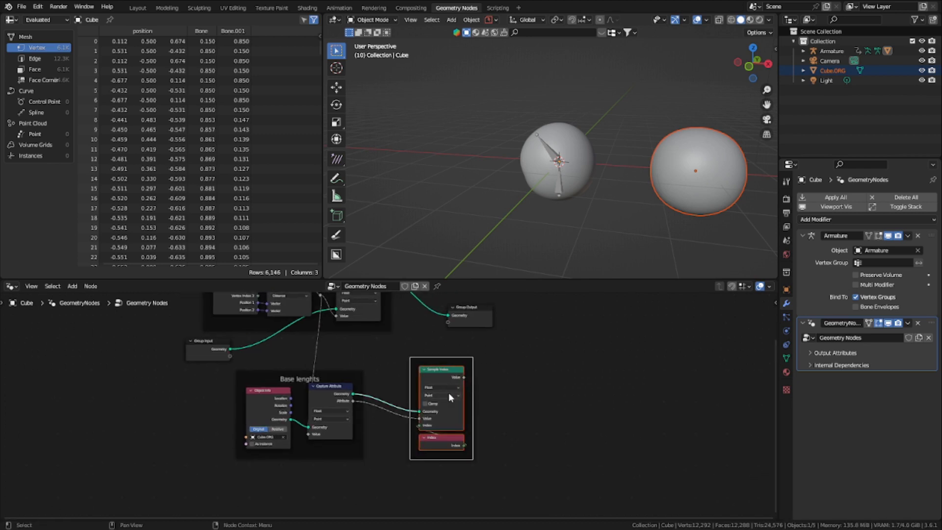
{"action": "key", "text": "F2"}
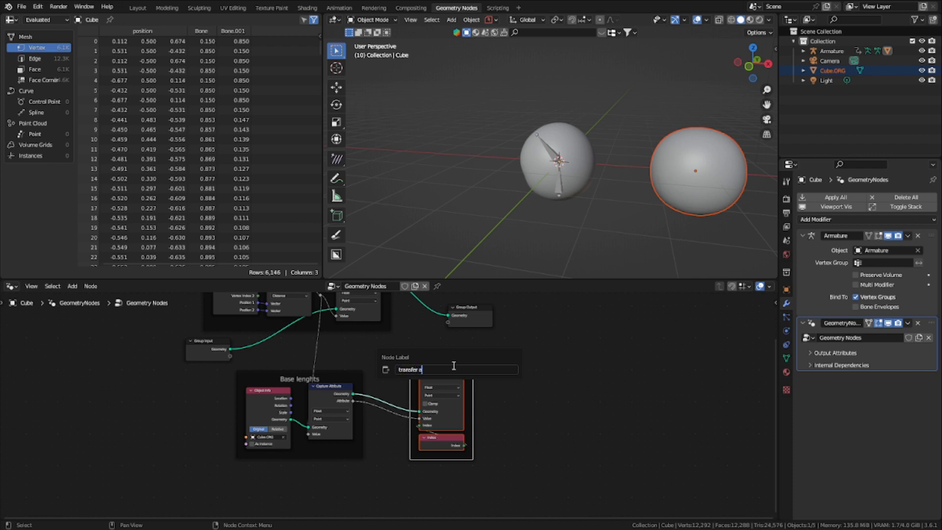
{"action": "type", "text": "transfer attribute"}
{"action": "key", "text": "Return"}
Move the "transfer attribute" frame close beside the "Base lenghts" frame
{"action": "scroll", "coordinate": [393, 415], "scroll_direction": "up", "scroll_amount": 2}
{"action": "key", "text": "g"}
{"action": "left_click", "coordinate": [407, 389]}
{"action": "scroll", "coordinate": [429, 383], "scroll_direction": "down", "scroll_amount": 1}
Move Group Output farther away from the node chain to make room, and adjust the placement of the first Capture Attribute node
{"action": "middle_click_drag", "start_coordinate": [444, 353], "coordinate": [377, 452]}
{"action": "left_click", "coordinate": [420, 402]}
{"action": "key", "text": "g"}
{"action": "left_click", "coordinate": [613, 406]}
{"action": "middle_click_drag", "start_coordinate": [303, 389], "coordinate": [321, 355]}
{"action": "left_click", "coordinate": [360, 422]}
{"action": "left_click_drag", "start_coordinate": [360, 423], "coordinate": [355, 412]}
{"action": "middle_click_drag", "start_coordinate": [413, 417], "coordinate": [400, 401]}
{"action": "left_click_drag", "start_coordinate": [303, 306], "coordinate": [320, 312]}
{"action": "scroll", "coordinate": [375, 390], "scroll_direction": "up", "scroll_amount": 1}
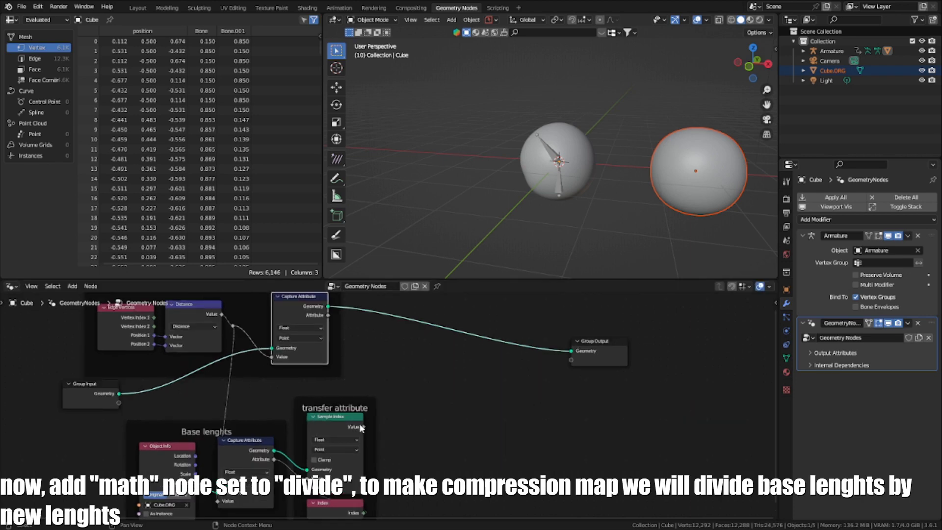
Add a Divide math node fed by Sample Index's Value output and place it beyond the "transfer attribute" frame
{"action": "left_click_drag", "start_coordinate": [363, 427], "coordinate": [487, 429]}
{"action": "type", "text": "divide"}
{"action": "key", "text": "Return"}
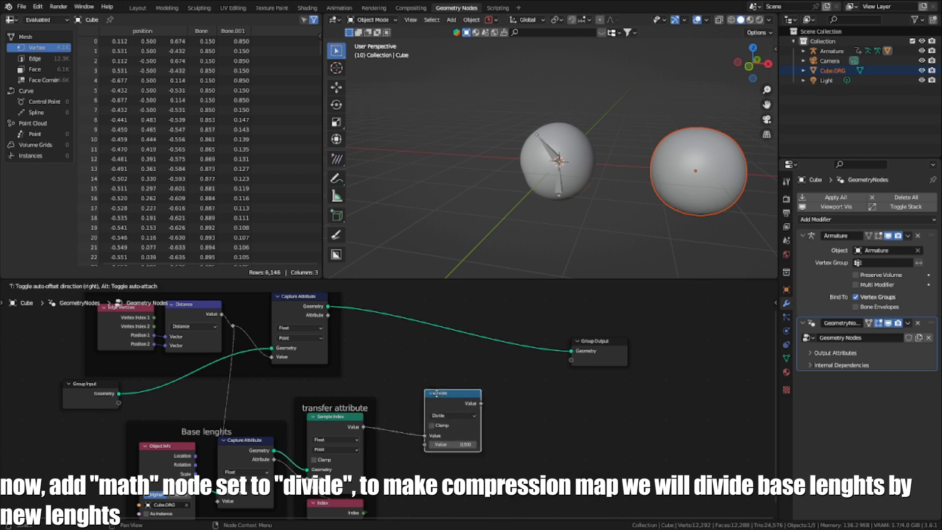
{"action": "left_click", "coordinate": [439, 387]}
{"action": "scroll", "coordinate": [440, 403], "scroll_direction": "up", "scroll_amount": 1}
{"action": "left_click_drag", "start_coordinate": [464, 385], "coordinate": [454, 338]}
{"action": "middle_click_drag", "start_coordinate": [454, 378], "coordinate": [443, 408]}
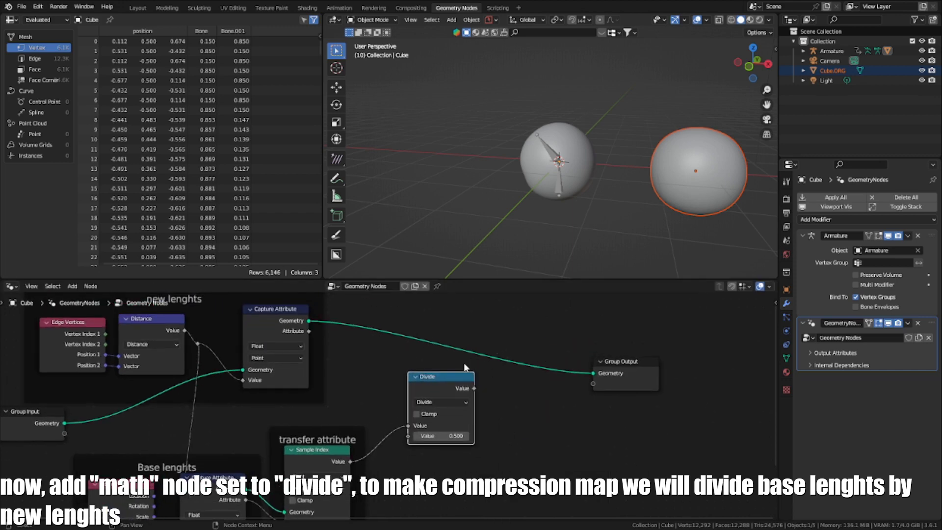
Connect the first Capture Attribute's Attribute output to the Divide node's second Value input
{"action": "middle_click_drag", "start_coordinate": [348, 371], "coordinate": [348, 349]}
{"action": "left_click_drag", "start_coordinate": [309, 309], "coordinate": [409, 414]}
{"action": "middle_click_drag", "start_coordinate": [444, 365], "coordinate": [354, 374]}
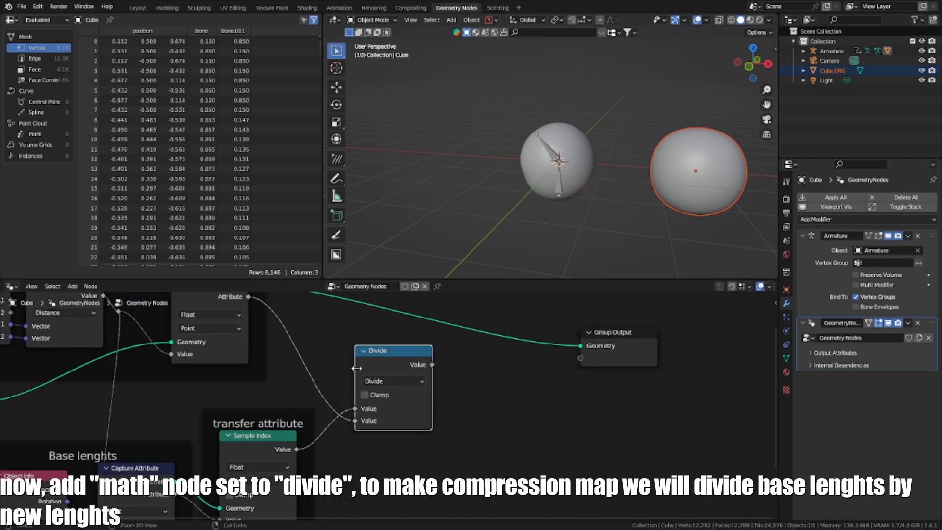
Put the Divide node in its own frame labelled "compression"
{"action": "key", "text": "ctrl+j"}
{"action": "middle_click_drag", "start_coordinate": [387, 343], "coordinate": [387, 346]}
{"action": "left_click", "coordinate": [387, 336]}
{"action": "key", "text": "c"}
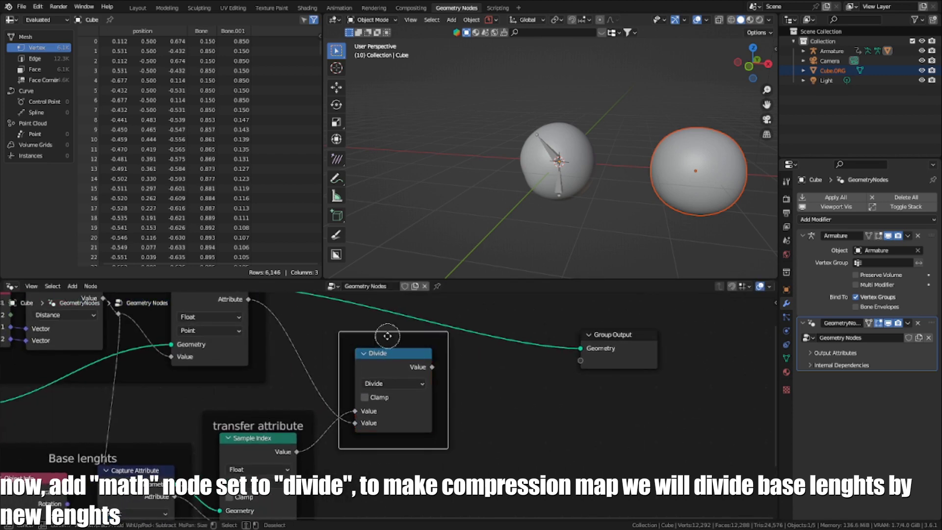
{"action": "key", "text": "Escape"}
{"action": "key", "text": "F2"}
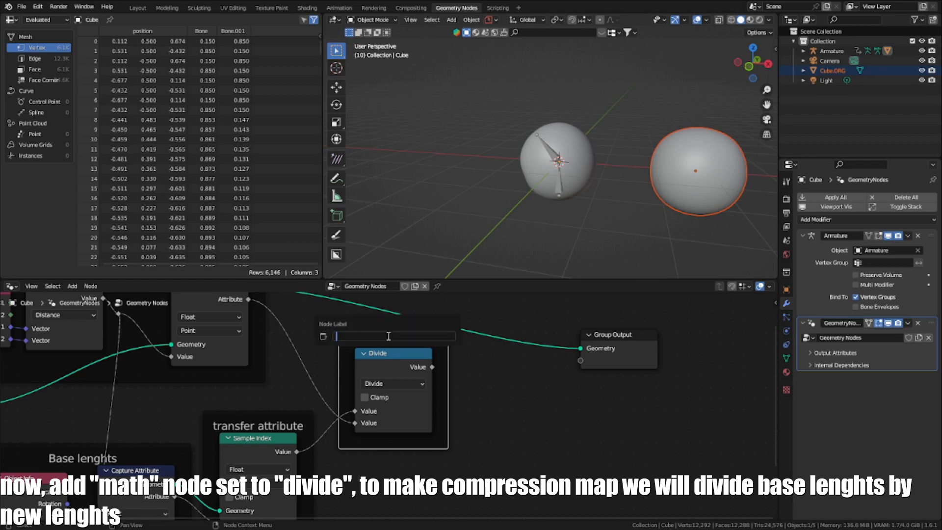
{"action": "type", "text": "compression"}
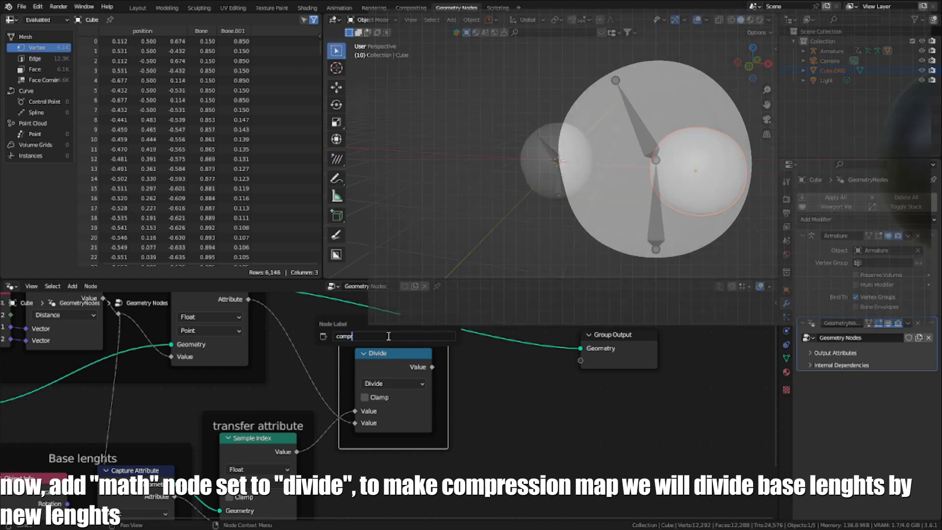
{"action": "key", "text": "Return"}
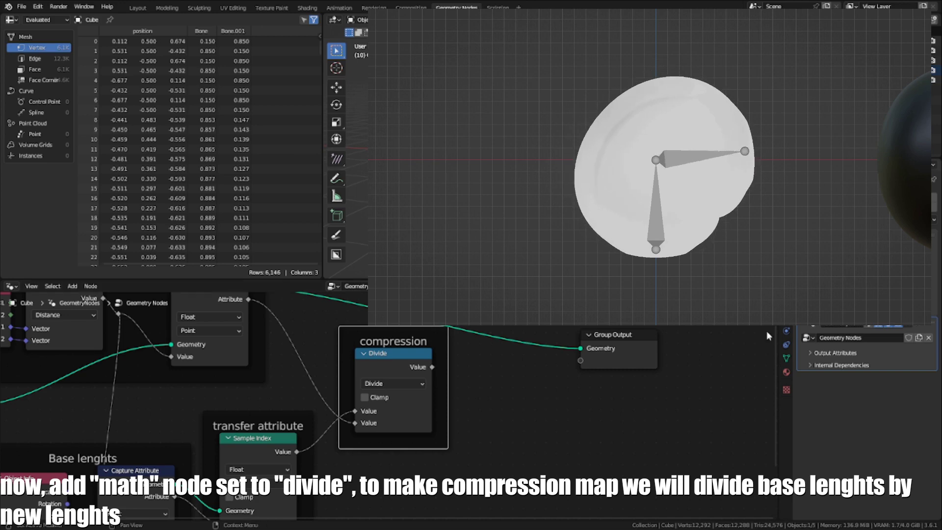
Duplicate the Divide node and place the copy beneath the "compression" frame
{"action": "scroll", "coordinate": [363, 387], "scroll_direction": "down", "scroll_amount": 1}
{"action": "key", "text": "shift+d"}
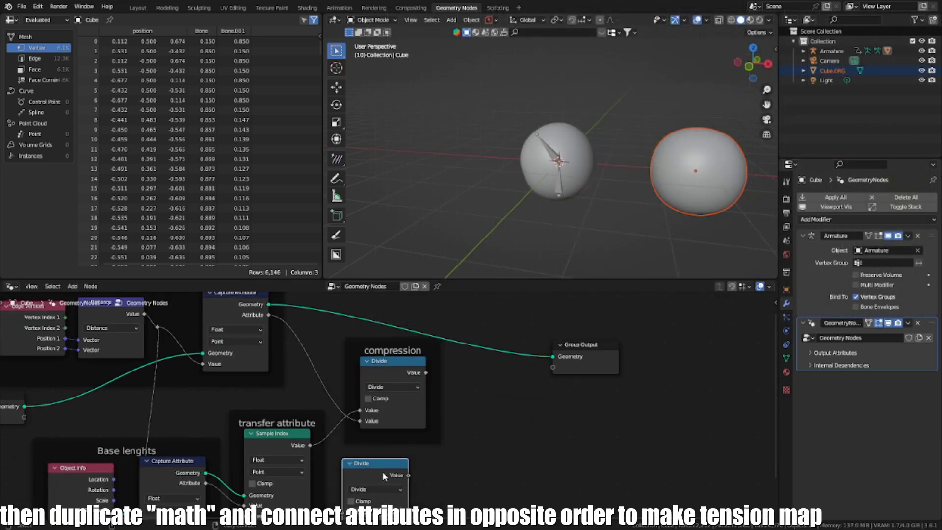
{"action": "left_click", "coordinate": [398, 473]}
{"action": "scroll", "coordinate": [328, 384], "scroll_direction": "up", "scroll_amount": 1}
{"action": "scroll", "coordinate": [328, 383], "scroll_direction": "down", "scroll_amount": 2}
{"action": "middle_click_drag", "start_coordinate": [328, 384], "coordinate": [333, 393]}
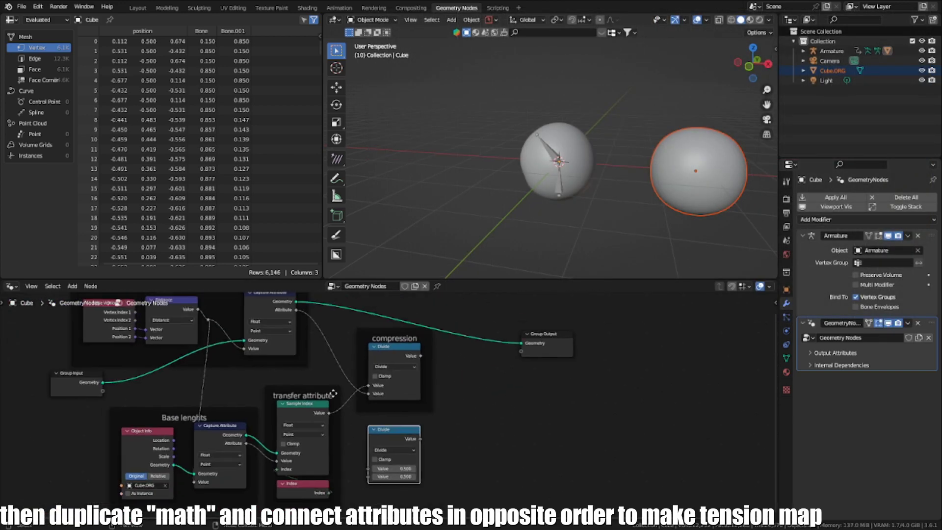
Connect the first Capture Attribute's Attribute to the duplicate Divide's first Value input and Sample Index's Value to its second
{"action": "left_click_drag", "start_coordinate": [295, 310], "coordinate": [368, 468]}
{"action": "middle_click_drag", "start_coordinate": [369, 463], "coordinate": [356, 441]}
{"action": "left_click_drag", "start_coordinate": [316, 391], "coordinate": [354, 454]}
{"action": "left_click_drag", "start_coordinate": [380, 410], "coordinate": [376, 397]}
{"action": "middle_click_drag", "start_coordinate": [371, 371], "coordinate": [361, 393]}
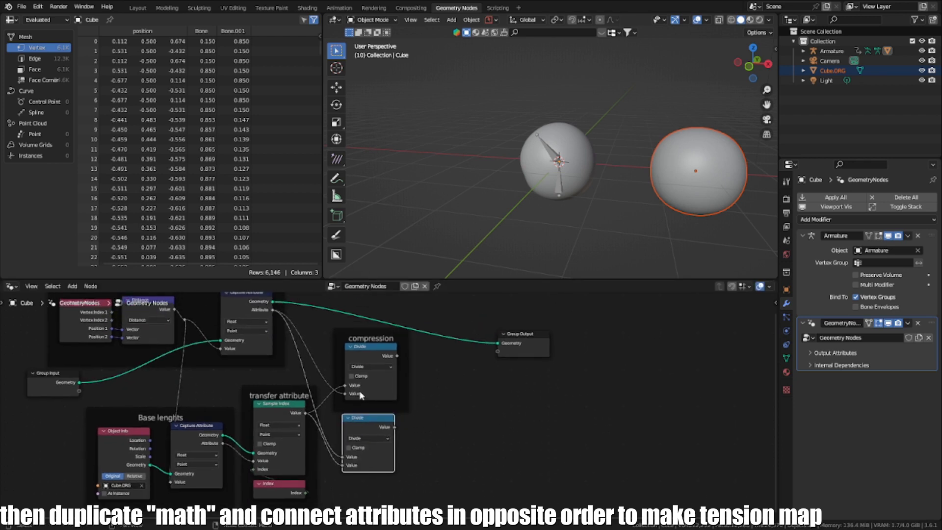
Put the duplicate Divide node in a frame labelled "tension" and position it beneath the "compression" frame
{"action": "scroll", "coordinate": [388, 398], "scroll_direction": "up", "scroll_amount": 2}
{"action": "key", "text": "ctrl+j"}
{"action": "middle_click_drag", "start_coordinate": [383, 435], "coordinate": [390, 384]}
{"action": "key", "text": "F2"}
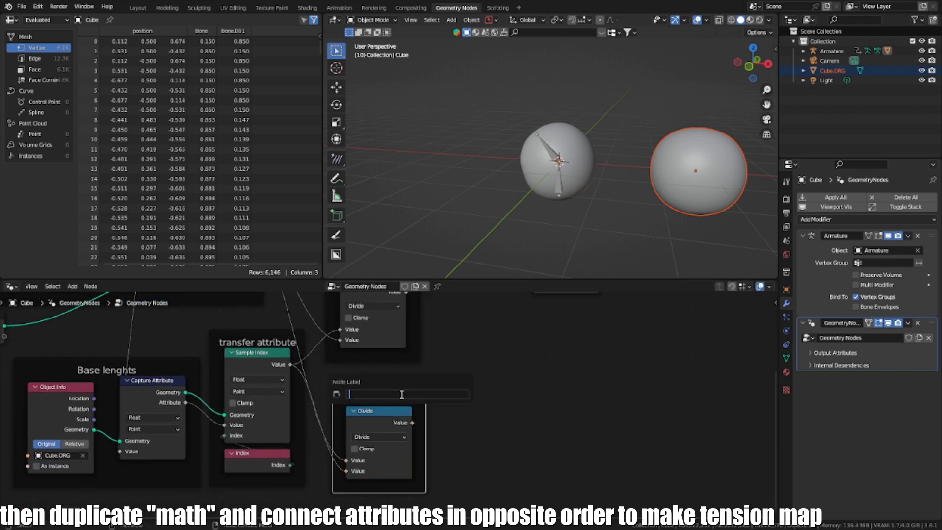
{"action": "type", "text": "tersion"}
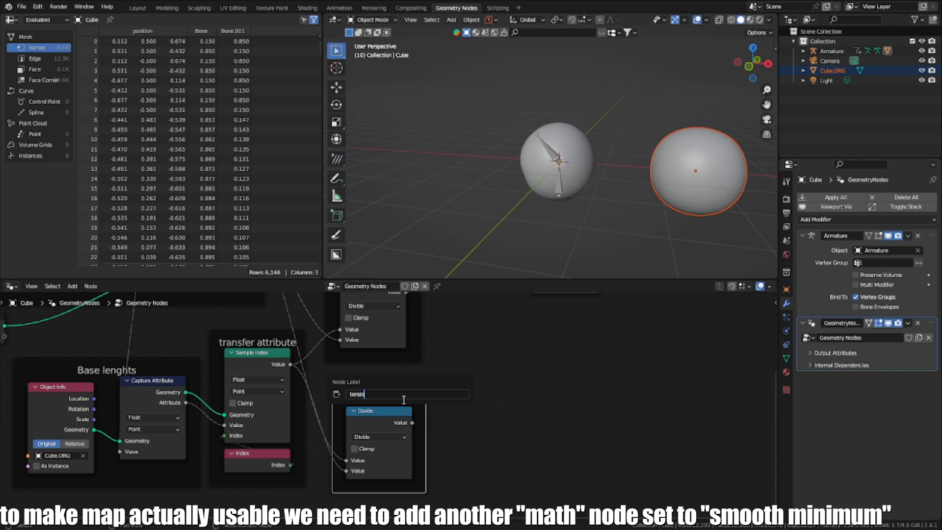
{"action": "key", "text": "Return"}
{"action": "scroll", "coordinate": [411, 392], "scroll_direction": "down", "scroll_amount": 1}
{"action": "key", "text": "g"}
{"action": "left_click", "coordinate": [480, 389]}
Add a Smooth Minimum math node fed by the compression Divide's Value output
{"action": "middle_click_drag", "start_coordinate": [465, 354], "coordinate": [431, 415]}
{"action": "scroll", "coordinate": [431, 415], "scroll_direction": "up", "scroll_amount": 1}
{"action": "left_click_drag", "start_coordinate": [370, 359], "coordinate": [514, 415]}
{"action": "type", "text": "smooth"}
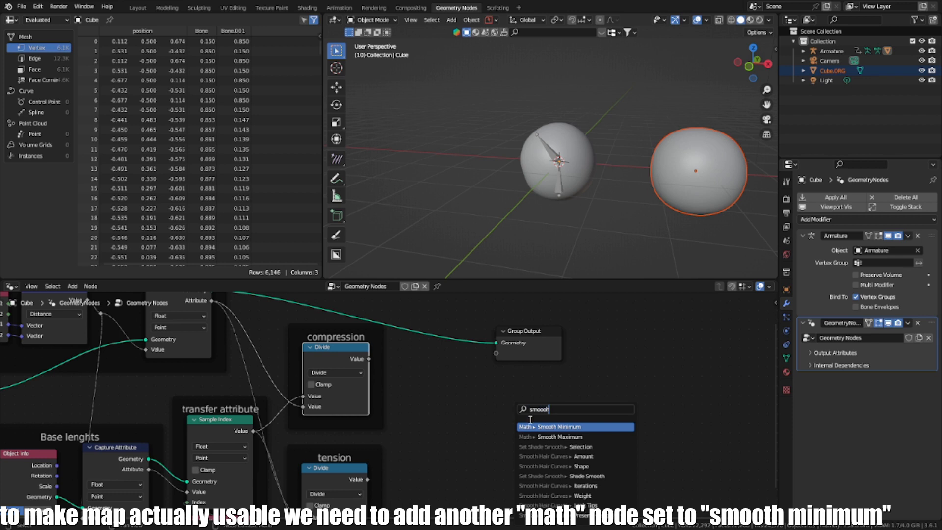
{"action": "left_click", "coordinate": [538, 427]}
{"action": "middle_click_drag", "start_coordinate": [329, 351], "coordinate": [295, 402]}
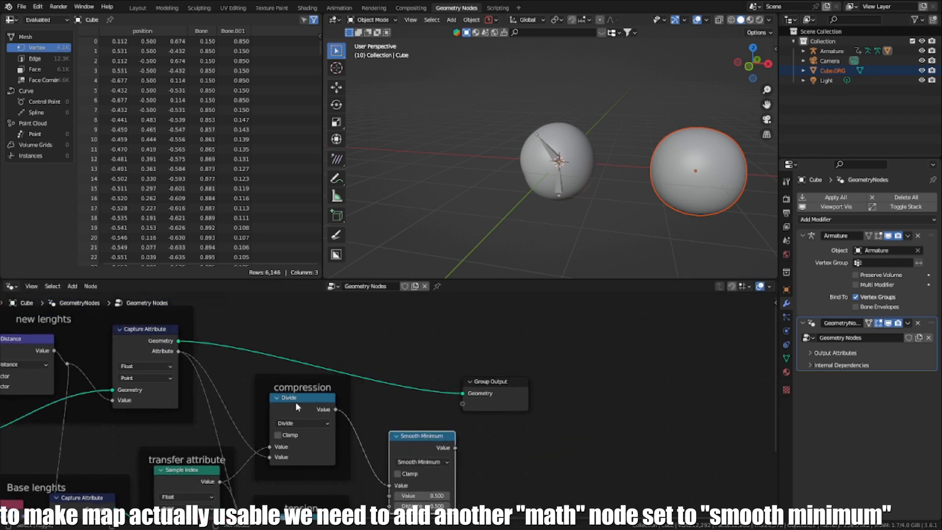
Send the first Capture Attribute's geometry and the compression Divide's value to a Viewer node, placing the Viewer above Group Output
{"action": "left_click", "coordinate": [175, 338], "text": "ctrl+shift"}
{"action": "left_click", "coordinate": [283, 409], "text": "ctrl+shift"}
{"action": "left_click_drag", "start_coordinate": [260, 342], "coordinate": [452, 301]}
{"action": "scroll", "coordinate": [510, 162], "scroll_direction": "up", "scroll_amount": 1}
Play the animation and examine the previewed compression values on the deformed mesh from several angles
{"action": "middle_click_drag", "start_coordinate": [483, 160], "coordinate": [648, 167]}
{"action": "scroll", "coordinate": [564, 189], "scroll_direction": "up", "scroll_amount": 2}
{"action": "middle_click_drag", "start_coordinate": [564, 189], "coordinate": [619, 180]}
{"action": "key", "text": "space"}
{"action": "middle_click_drag", "start_coordinate": [558, 181], "coordinate": [513, 160]}
{"action": "key", "text": "space"}
{"action": "middle_click_drag", "start_coordinate": [322, 425], "coordinate": [379, 381]}
{"action": "middle_click_drag", "start_coordinate": [527, 164], "coordinate": [576, 168]}
{"action": "key", "text": "KP_1"}
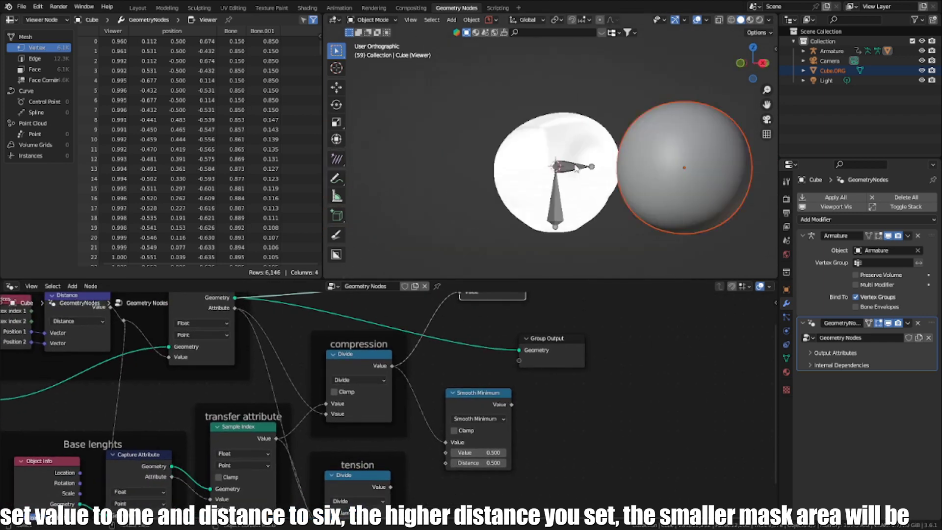
{"action": "key", "text": "KP_3"}
{"action": "key", "text": "KP_1"}
Preview the Smooth Minimum node in the Viewer and set its Value to 1 and Distance to 6
{"action": "scroll", "coordinate": [480, 431], "scroll_direction": "down", "scroll_amount": 2}
{"action": "middle_click_drag", "start_coordinate": [469, 399], "coordinate": [497, 411]}
{"action": "left_click", "coordinate": [498, 411], "text": "ctrl+shift"}
{"action": "left_click", "coordinate": [471, 457]}
{"action": "type", "text": "1"}
{"action": "key", "text": "Return"}
{"action": "double_click", "coordinate": [479, 465]}
{"action": "type", "text": "6"}
{"action": "key", "text": "Return"}
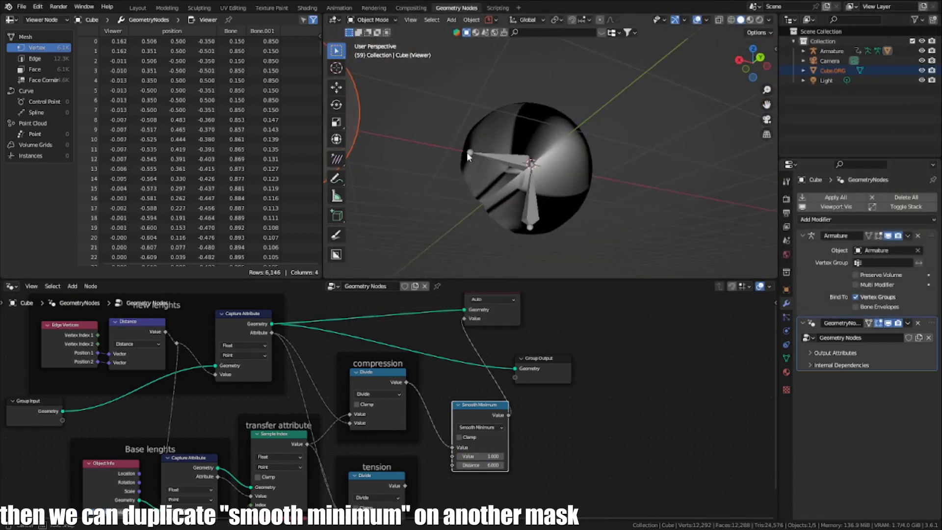
{"action": "middle_click_drag", "start_coordinate": [467, 152], "coordinate": [505, 152]}
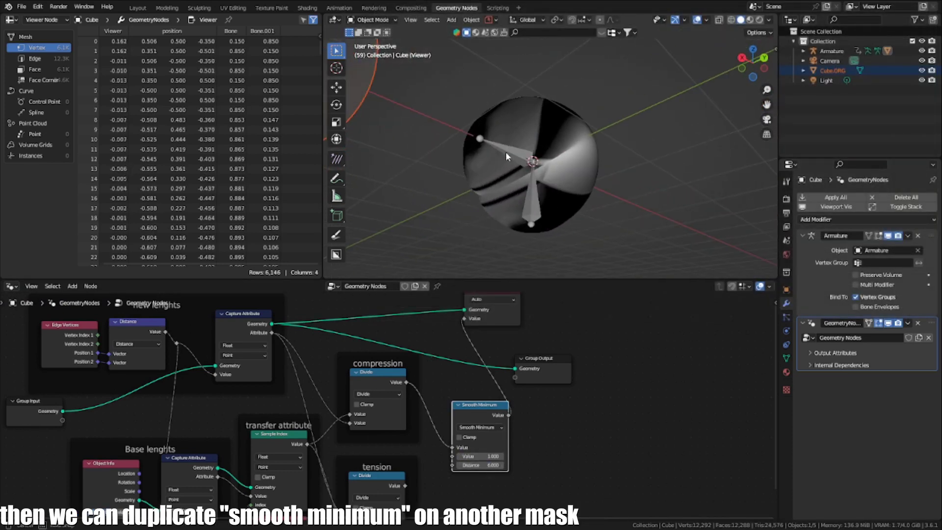
{"action": "key", "text": "KP_1"}
Move the Smooth Minimum node beside the "compression" frame and shift the Viewer and Group Output nodes farther along
{"action": "scroll", "coordinate": [493, 452], "scroll_direction": "up", "scroll_amount": 2}
{"action": "left_click_drag", "start_coordinate": [478, 414], "coordinate": [447, 371]}
{"action": "scroll", "coordinate": [446, 378], "scroll_direction": "down", "scroll_amount": 3}
{"action": "left_click_drag", "start_coordinate": [467, 296], "coordinate": [621, 323]}
{"action": "left_click_drag", "start_coordinate": [531, 363], "coordinate": [683, 373]}
{"action": "middle_click_drag", "start_coordinate": [683, 373], "coordinate": [591, 372]}
Duplicate the Smooth Minimum node beside the "tension" frame and connect the tension Divide's Value to its first Value input
{"action": "scroll", "coordinate": [378, 395], "scroll_direction": "up", "scroll_amount": 3}
{"action": "left_click", "coordinate": [339, 364]}
{"action": "scroll", "coordinate": [361, 378], "scroll_direction": "down", "scroll_amount": 1}
{"action": "middle_click_drag", "start_coordinate": [363, 382], "coordinate": [379, 360]}
{"action": "key", "text": "shift+d"}
{"action": "left_click", "coordinate": [364, 466]}
{"action": "middle_click_drag", "start_coordinate": [363, 466], "coordinate": [374, 413]}
{"action": "left_click_drag", "start_coordinate": [329, 418], "coordinate": [364, 438]}
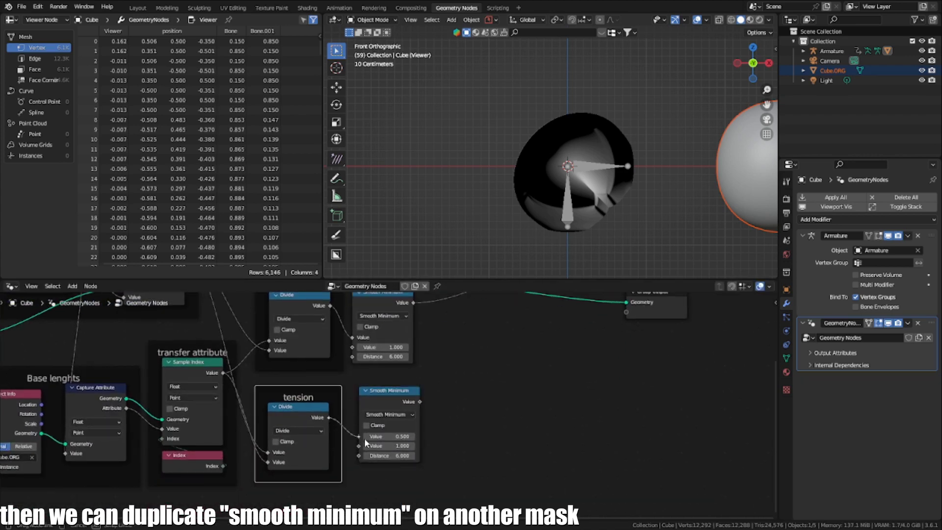
{"action": "left_click_drag", "start_coordinate": [403, 390], "coordinate": [398, 384]}
{"action": "middle_click_drag", "start_coordinate": [374, 412], "coordinate": [344, 463]}
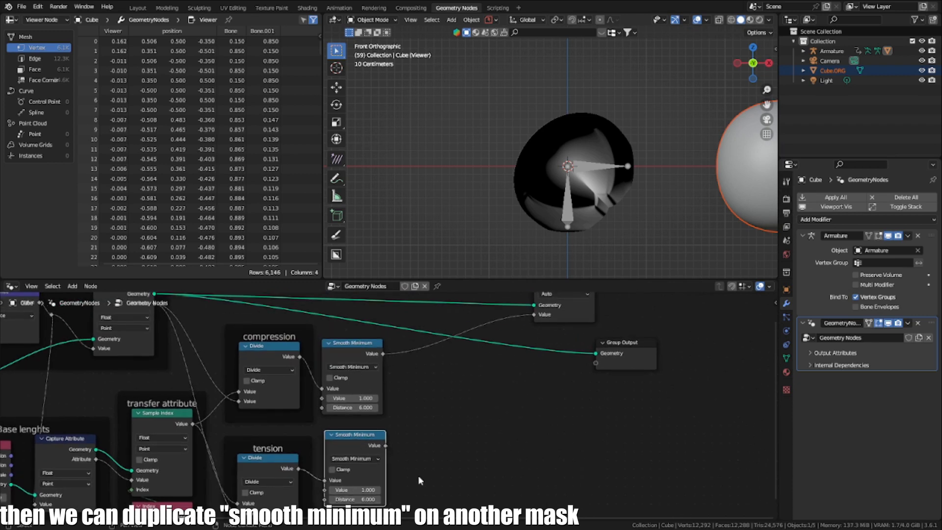
Insert a Blur Attribute node between the compression Smooth Minimum and the Viewer, with Iterations set to 10
{"action": "key", "text": "shift+a"}
{"action": "left_click", "coordinate": [393, 320]}
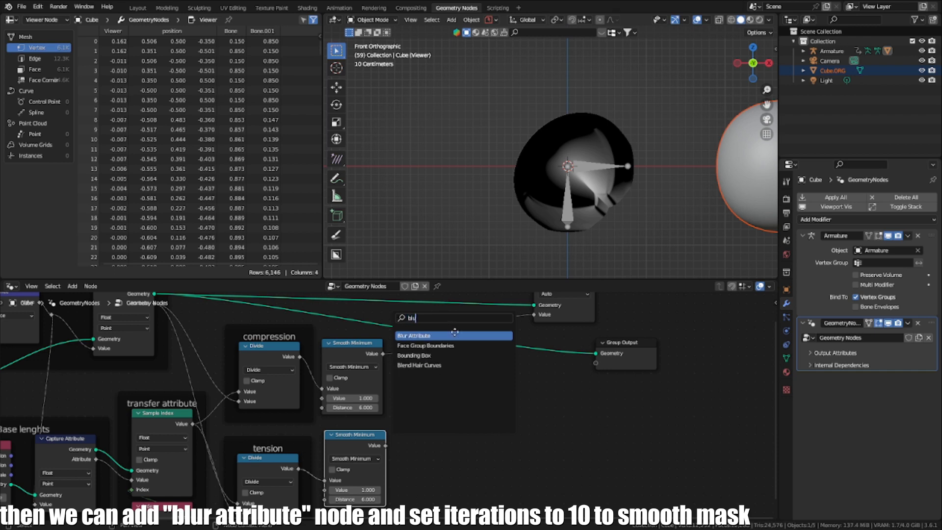
{"action": "key", "text": "Return"}
{"action": "left_click", "coordinate": [472, 324]}
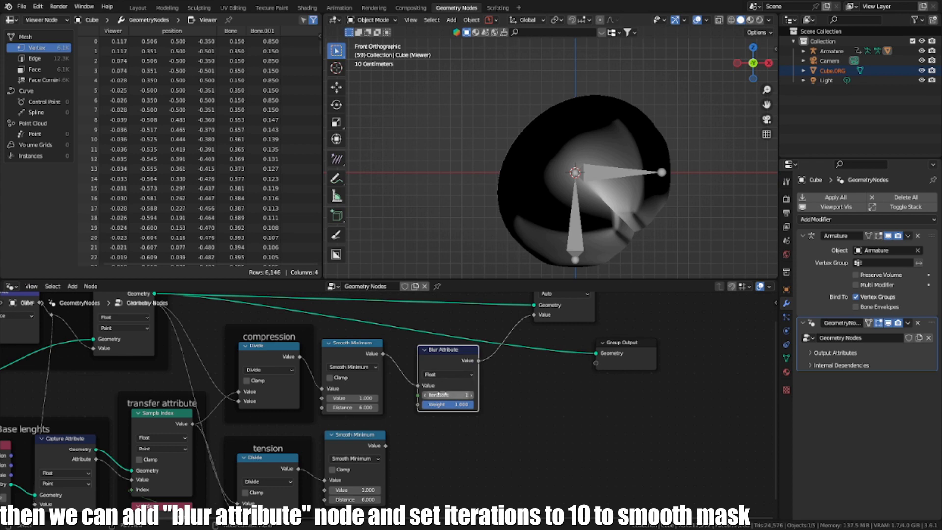
{"action": "type", "text": "10"}
{"action": "key", "text": "Return"}
Play the animation to check the blurred mask, and move the Blur Attribute node closer to Smooth Minimum
{"action": "middle_click_drag", "start_coordinate": [578, 165], "coordinate": [505, 152]}
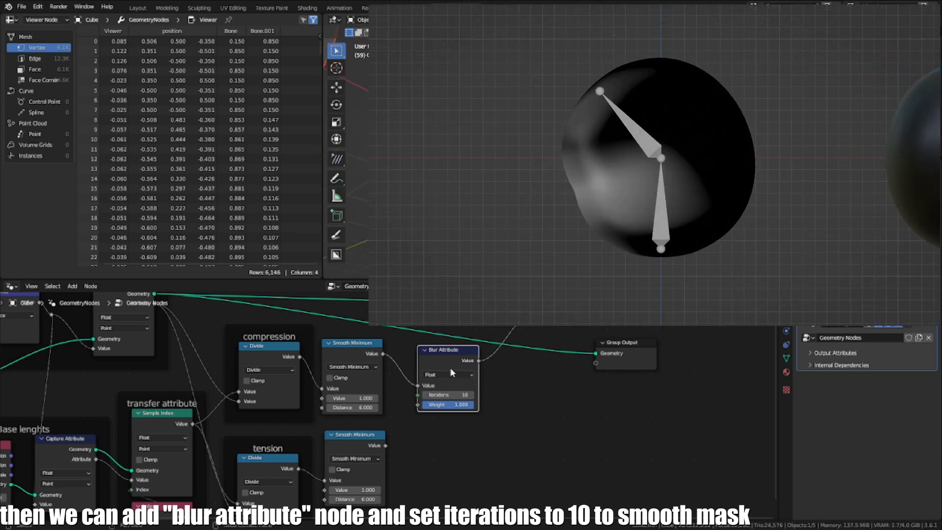
{"action": "key", "text": "space"}
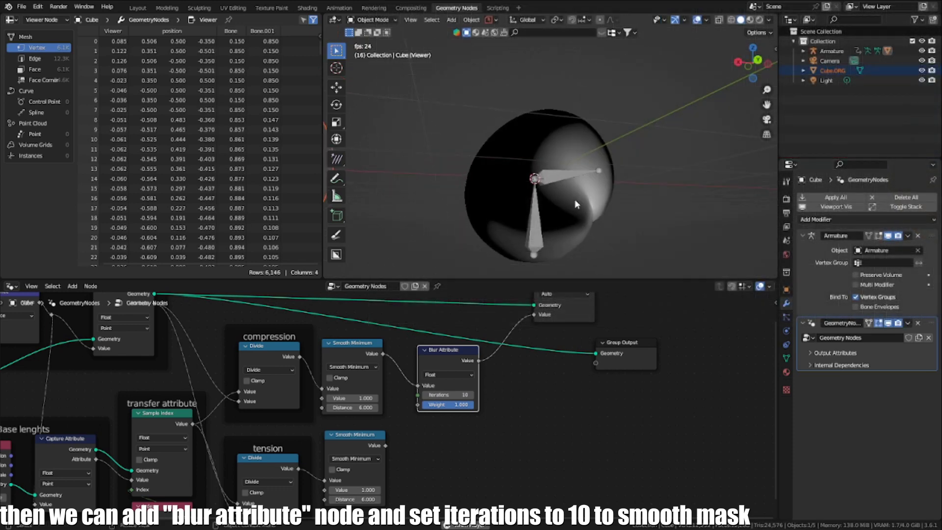
{"action": "middle_click_drag", "start_coordinate": [574, 198], "coordinate": [529, 199]}
{"action": "key", "text": "space"}
{"action": "scroll", "coordinate": [468, 372], "scroll_direction": "up", "scroll_amount": 1}
{"action": "left_click_drag", "start_coordinate": [461, 357], "coordinate": [438, 352]}
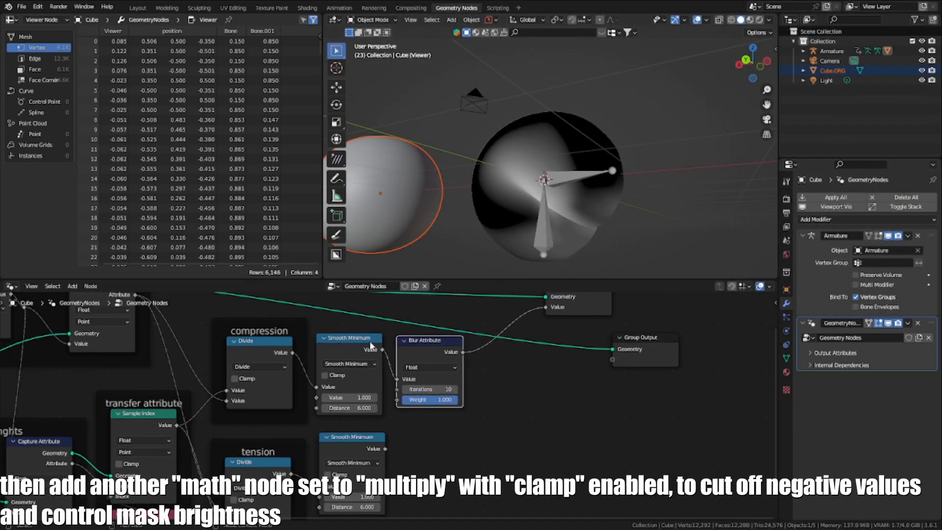
Insert a copy of the Smooth Minimum node after Blur Attribute, change it to Multiply and set its Value to 3
{"action": "key", "text": "shift+d"}
{"action": "left_click", "coordinate": [560, 358]}
{"action": "left_click", "coordinate": [533, 378]}
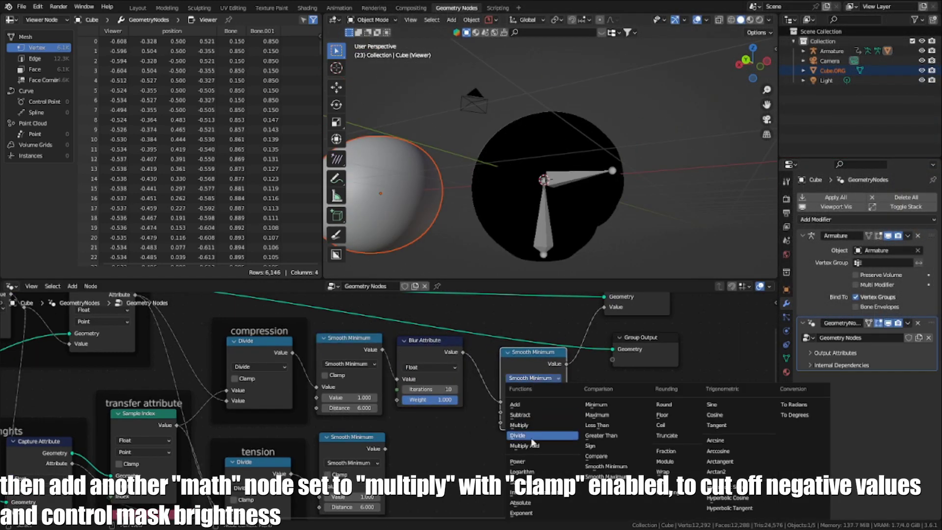
{"action": "left_click", "coordinate": [535, 427]}
{"action": "left_click", "coordinate": [527, 411]}
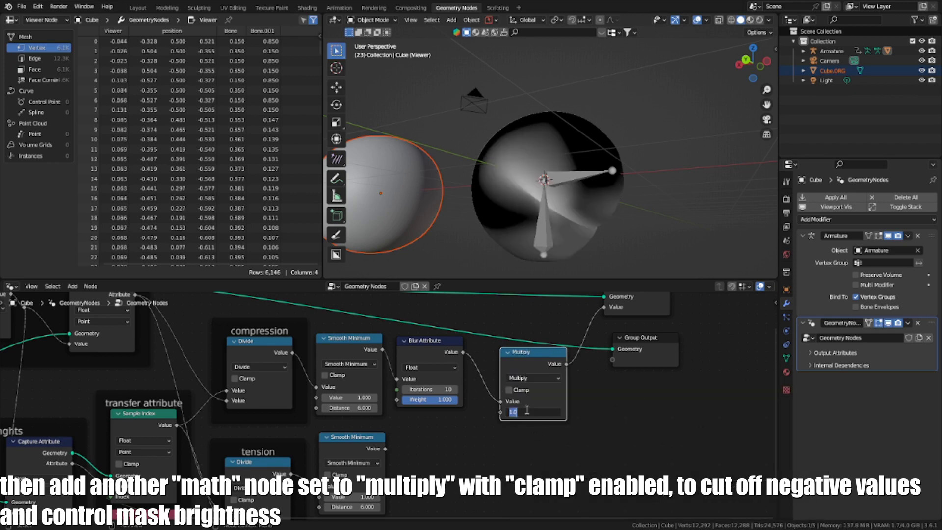
{"action": "type", "text": "3"}
{"action": "key", "text": "Return"}
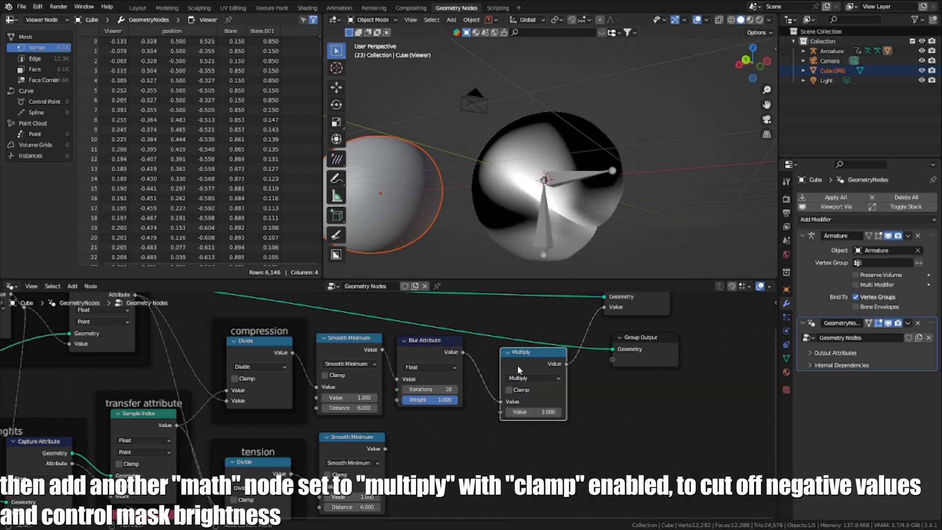
Enable Clamp on the Multiply node and place it right beside the Blur Attribute node
{"action": "left_click_drag", "start_coordinate": [518, 370], "coordinate": [491, 362]}
{"action": "scroll", "coordinate": [490, 378], "scroll_direction": "down", "scroll_amount": 2}
{"action": "middle_click_drag", "start_coordinate": [494, 386], "coordinate": [457, 408]}
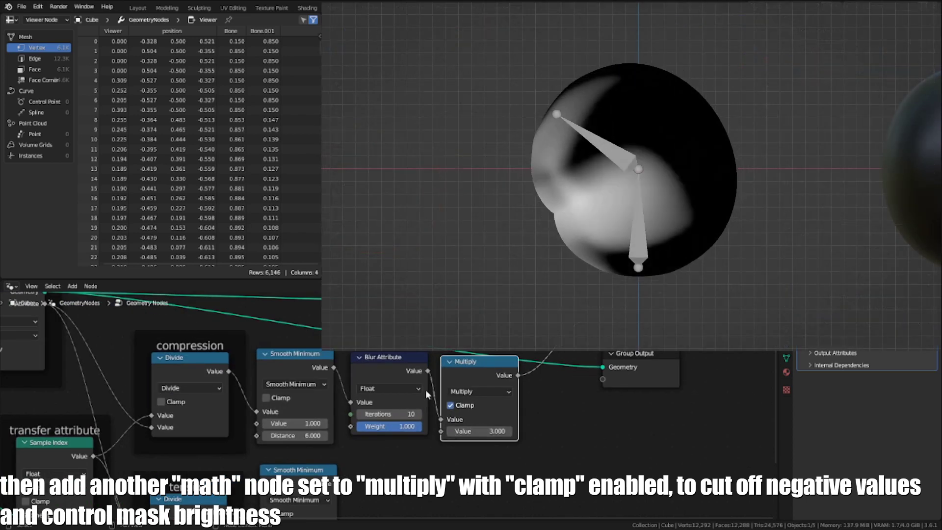
Duplicate the Blur Attribute and Multiply nodes onto the tension branch and connect its Smooth Minimum's Value to the Blur Attribute copy
{"action": "scroll", "coordinate": [427, 393], "scroll_direction": "down", "scroll_amount": 1}
{"action": "middle_click_drag", "start_coordinate": [443, 388], "coordinate": [446, 328]}
{"action": "key", "text": "shift+d"}
{"action": "left_click", "coordinate": [450, 416]}
{"action": "left_click_drag", "start_coordinate": [359, 404], "coordinate": [374, 428]}
{"action": "middle_click_drag", "start_coordinate": [471, 349], "coordinate": [432, 442]}
Move the Group Output and Viewer nodes farther away from the two Multiply nodes
{"action": "scroll", "coordinate": [432, 429], "scroll_direction": "down", "scroll_amount": 7}
{"action": "middle_click_drag", "start_coordinate": [483, 494], "coordinate": [533, 415]}
{"action": "scroll", "coordinate": [383, 372], "scroll_direction": "up", "scroll_amount": 2}
{"action": "middle_click_drag", "start_coordinate": [469, 381], "coordinate": [417, 459]}
{"action": "left_click_drag", "start_coordinate": [501, 416], "coordinate": [583, 420]}
{"action": "left_click_drag", "start_coordinate": [492, 360], "coordinate": [584, 345]}
{"action": "middle_click_drag", "start_coordinate": [518, 391], "coordinate": [501, 385]}
{"action": "scroll", "coordinate": [500, 385], "scroll_direction": "up", "scroll_amount": 1}
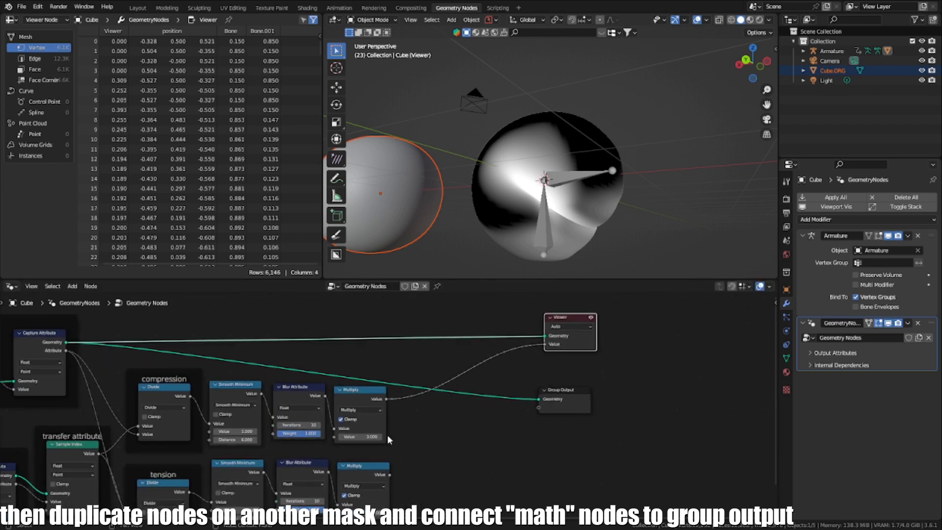
Connect both Multiply values to new Group Output sockets and name these outputs Compression and Tension
{"action": "left_click_drag", "start_coordinate": [385, 398], "coordinate": [540, 413]}
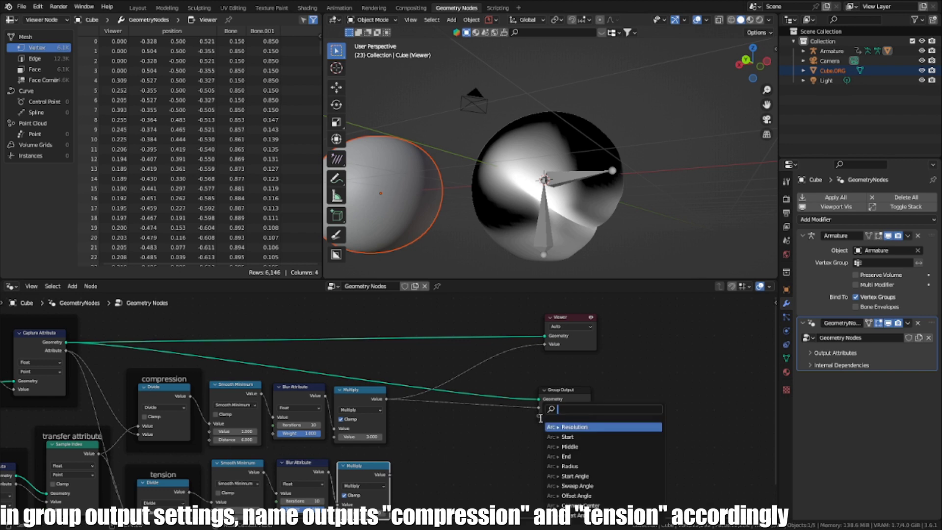
{"action": "left_click", "coordinate": [562, 414]}
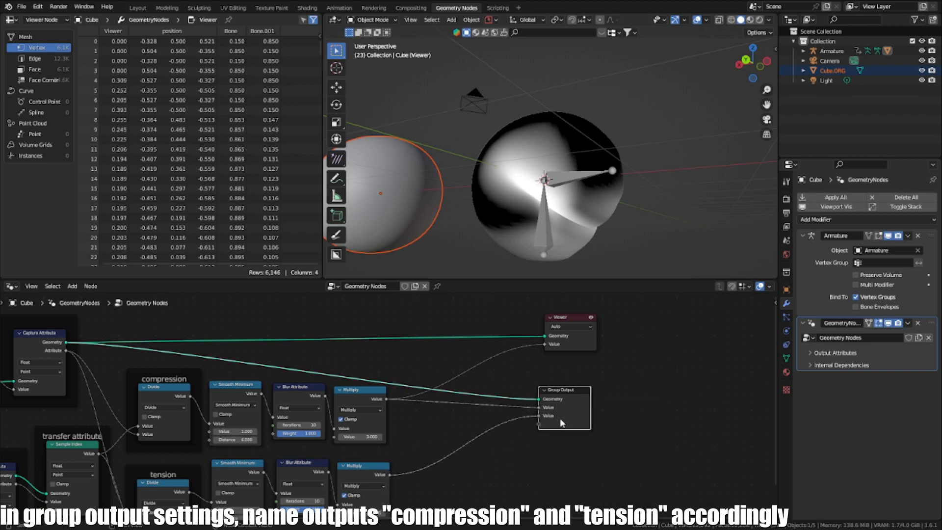
{"action": "key", "text": "n"}
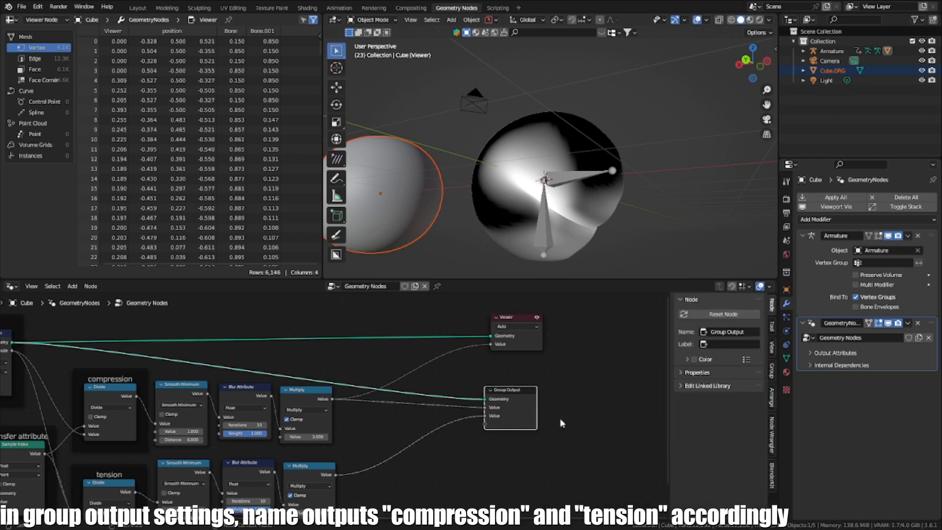
{"action": "left_click", "coordinate": [772, 371]}
{"action": "left_click", "coordinate": [705, 408]}
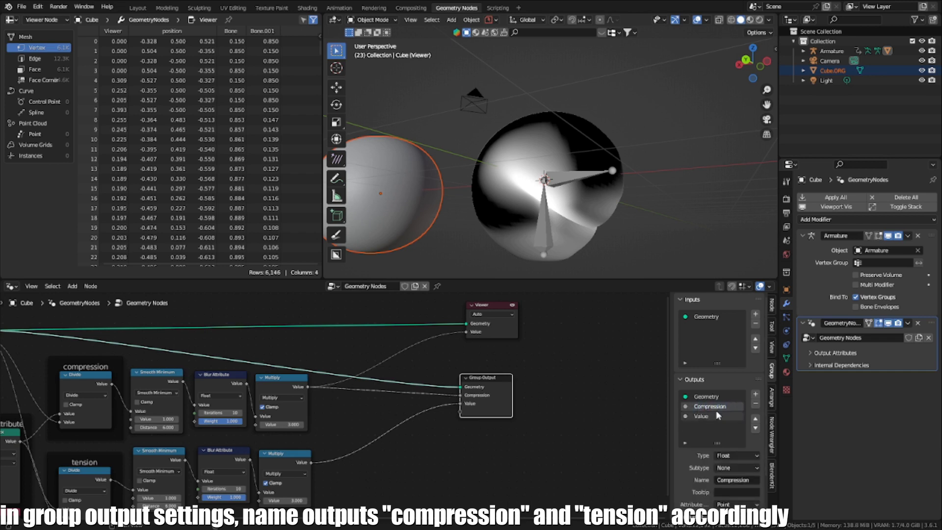
{"action": "double_click", "coordinate": [716, 415]}
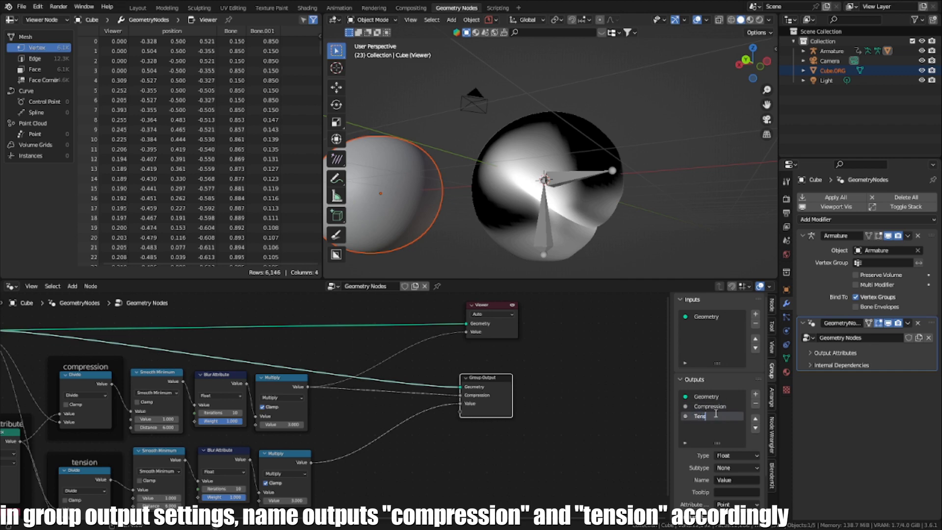
{"action": "key", "text": "Return"}
Move the Group Input node farther away from the new lengths frame
{"action": "scroll", "coordinate": [285, 420], "scroll_direction": "down", "scroll_amount": 3}
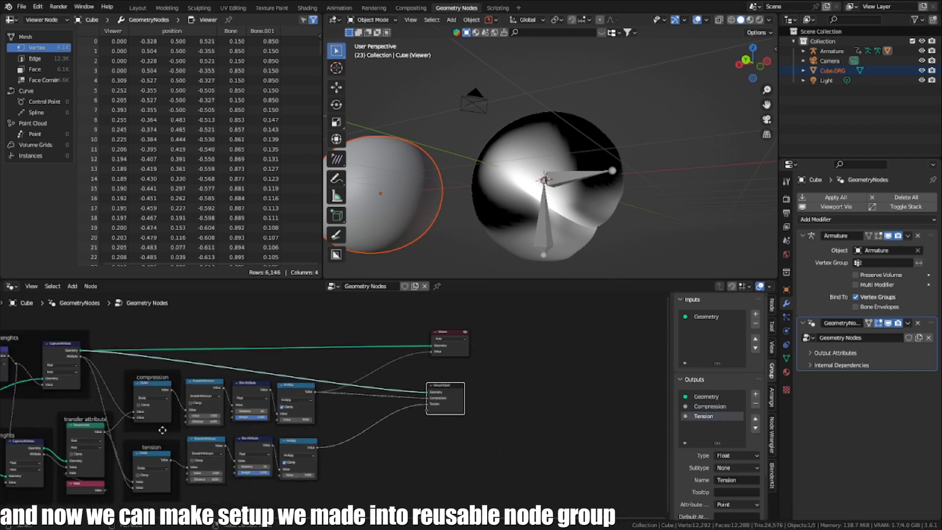
{"action": "middle_click_drag", "start_coordinate": [216, 440], "coordinate": [444, 434]}
{"action": "left_click_drag", "start_coordinate": [143, 398], "coordinate": [61, 374]}
{"action": "scroll", "coordinate": [410, 421], "scroll_direction": "up", "scroll_amount": 2}
{"action": "middle_click_drag", "start_coordinate": [276, 443], "coordinate": [334, 416]}
{"action": "scroll", "coordinate": [335, 417], "scroll_direction": "up", "scroll_amount": 1}
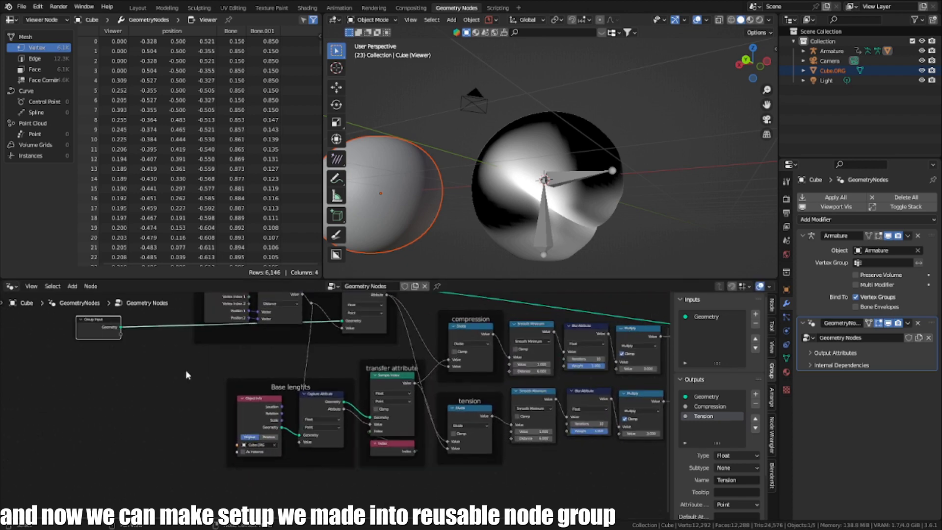
Select all the setup nodes between Group Input and Group Output and combine them into a node group
{"action": "scroll", "coordinate": [434, 434], "scroll_direction": "down", "scroll_amount": 5}
{"action": "middle_click_drag", "start_coordinate": [433, 434], "coordinate": [352, 445]}
{"action": "left_click_drag", "start_coordinate": [502, 482], "coordinate": [141, 304]}
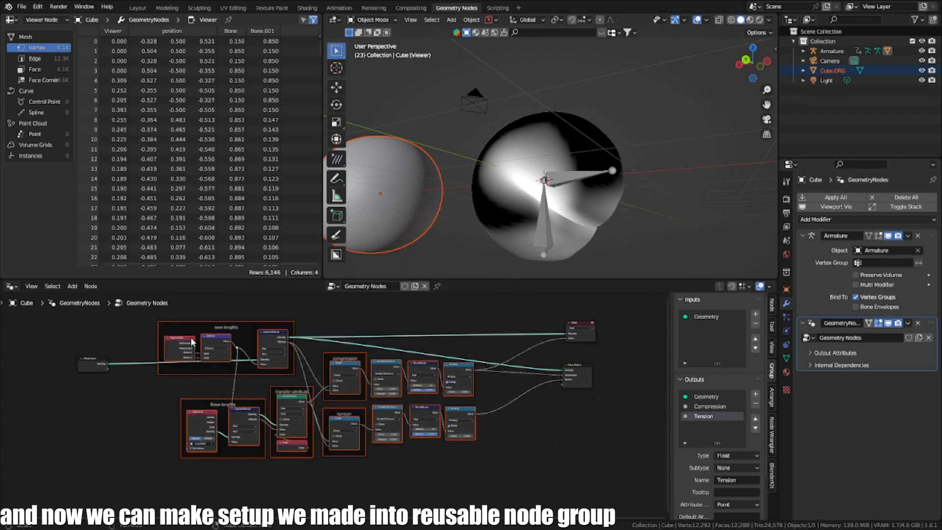
{"action": "key", "text": "ctrl+g"}
{"action": "scroll", "coordinate": [187, 386], "scroll_direction": "up", "scroll_amount": 3}
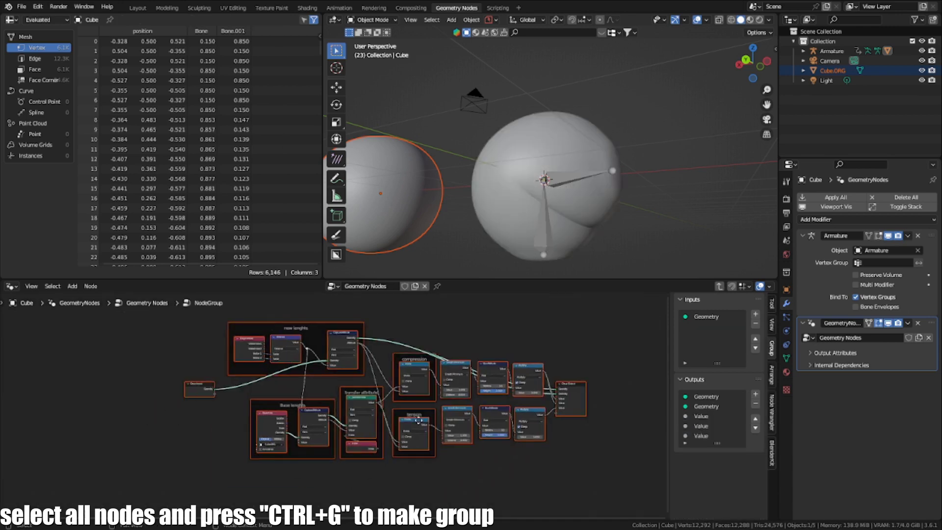
Move the Group Input node inside the new group clear of the framed nodes
{"action": "key", "text": "g"}
{"action": "middle_click_drag", "start_coordinate": [236, 402], "coordinate": [205, 396]}
{"action": "left_click", "coordinate": [214, 383]}
{"action": "key", "text": "g"}
{"action": "left_click", "coordinate": [271, 431]}
{"action": "scroll", "coordinate": [266, 410], "scroll_direction": "down", "scroll_amount": 2}
{"action": "key", "text": "Tab"}
{"action": "key", "text": "Tab"}
Expose the Object Info node's Object socket as a new input on the Group Input node
{"action": "scroll", "coordinate": [293, 405], "scroll_direction": "up", "scroll_amount": 3}
{"action": "scroll", "coordinate": [288, 407], "scroll_direction": "down", "scroll_amount": 2}
{"action": "scroll", "coordinate": [196, 394], "scroll_direction": "up", "scroll_amount": 1}
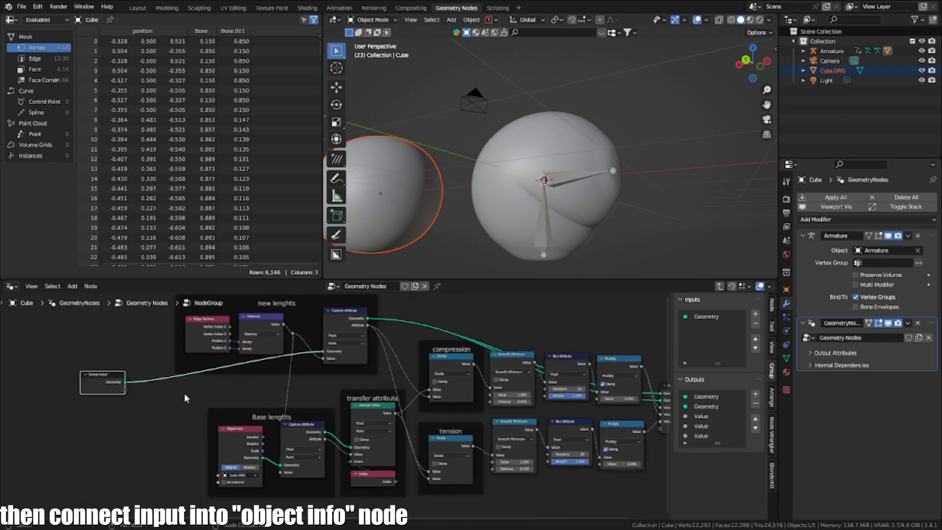
{"action": "scroll", "coordinate": [172, 392], "scroll_direction": "up", "scroll_amount": 1}
{"action": "middle_click_drag", "start_coordinate": [111, 368], "coordinate": [102, 380]}
{"action": "middle_click_drag", "start_coordinate": [189, 405], "coordinate": [162, 383]}
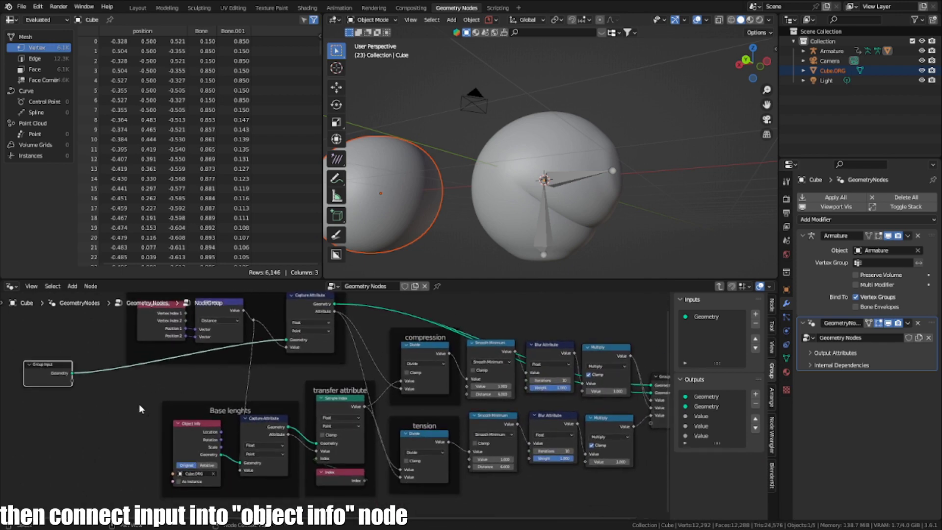
{"action": "left_click_drag", "start_coordinate": [72, 381], "coordinate": [175, 474]}
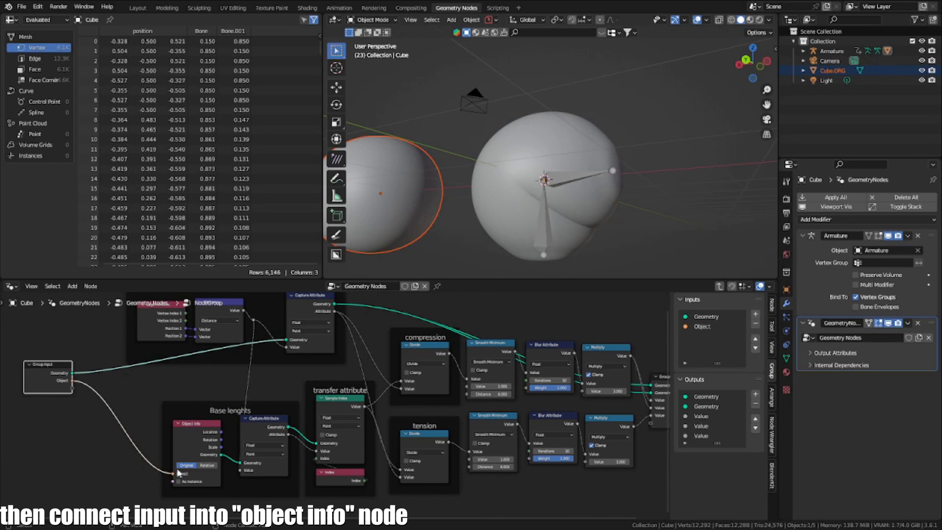
Remove the duplicate Geometry and Value outputs from the node group and rename the remaining two values Compression and Tension
{"action": "left_click", "coordinate": [772, 306]}
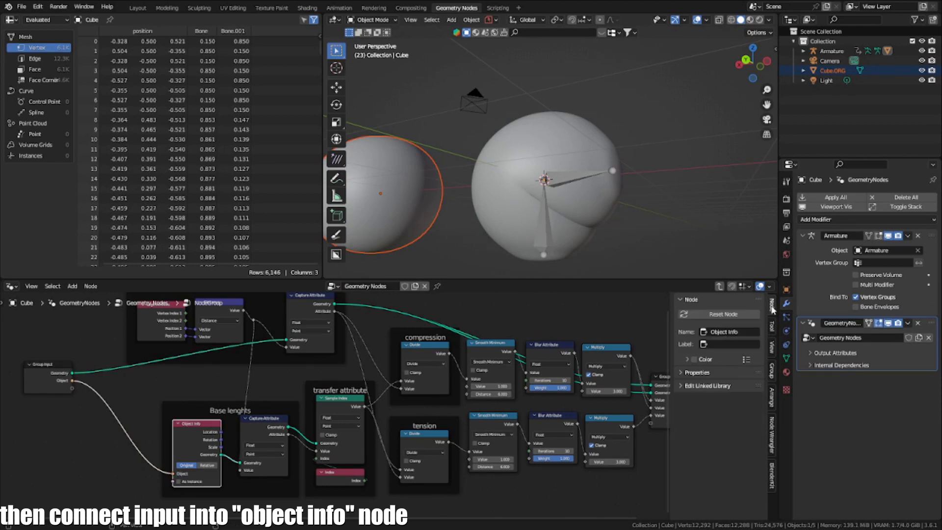
{"action": "left_click", "coordinate": [772, 372]}
{"action": "scroll", "coordinate": [605, 426], "scroll_direction": "down", "scroll_amount": 1}
{"action": "middle_click_drag", "start_coordinate": [605, 426], "coordinate": [620, 392]}
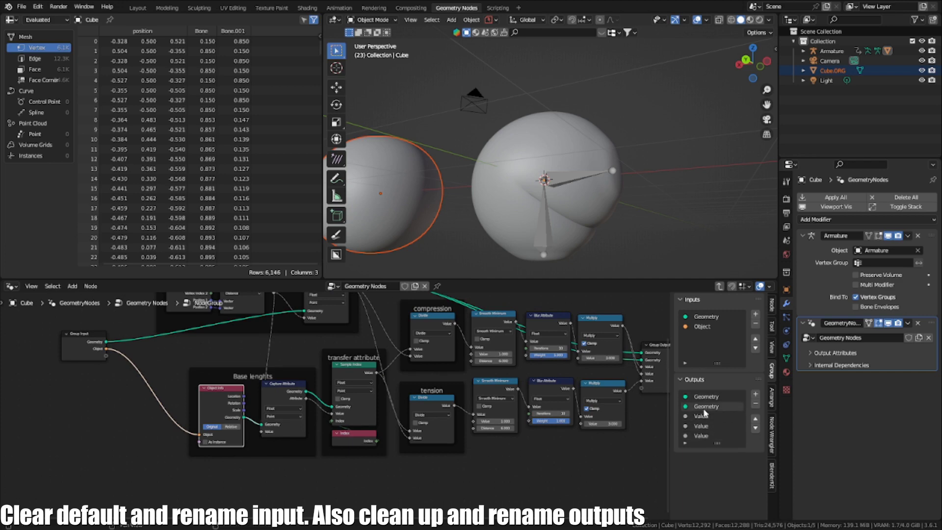
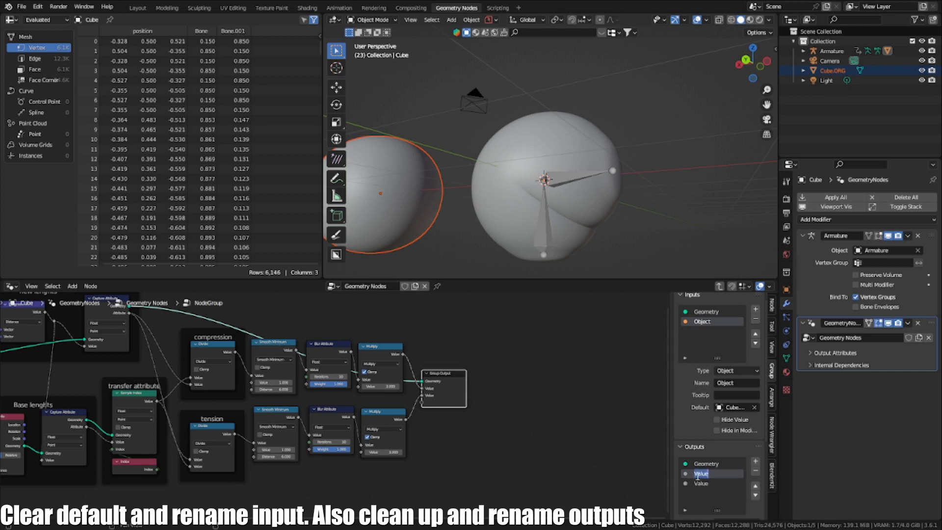
{"action": "type", "text": "Th"}
{"action": "key", "text": "Return"}
{"action": "double_click", "coordinate": [702, 484]}
{"action": "type", "text": "Tension"}
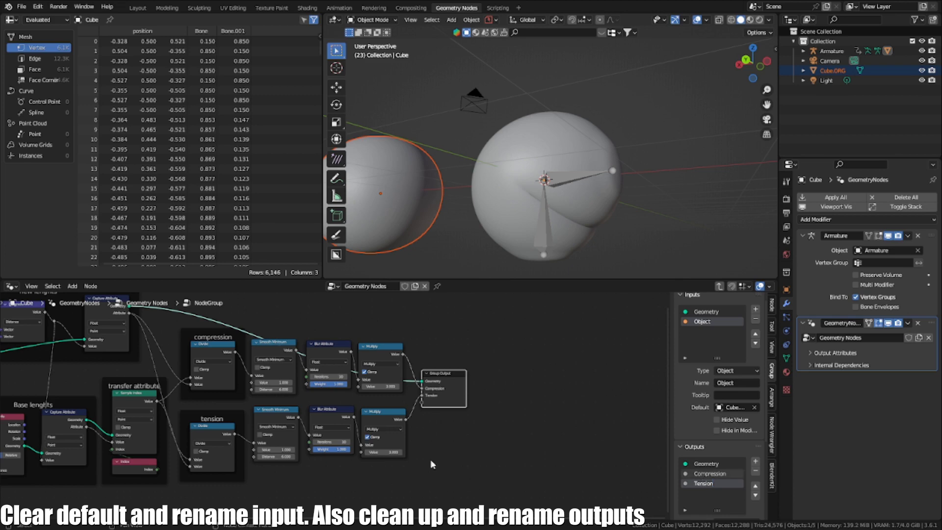
Clear the default object of the node group's Object input
{"action": "key", "text": "Home"}
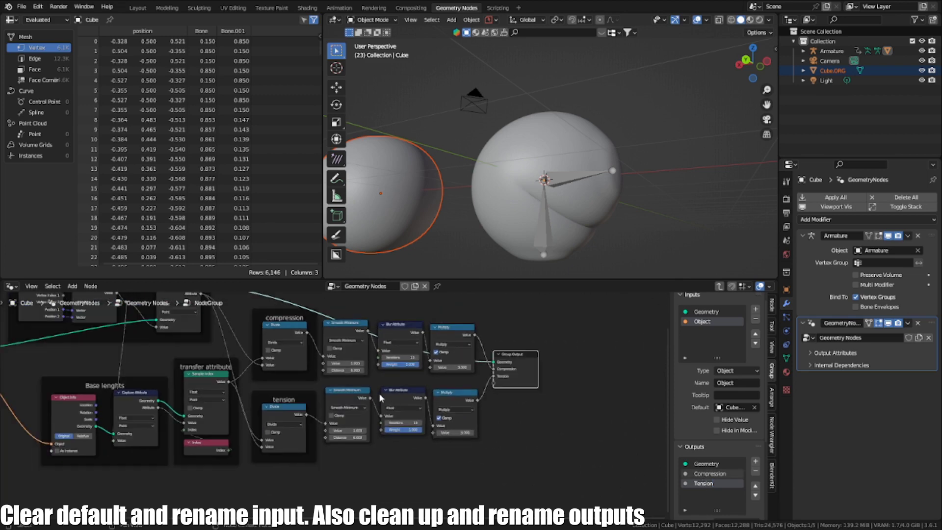
{"action": "middle_click_drag", "start_coordinate": [74, 386], "coordinate": [305, 386]}
{"action": "scroll", "coordinate": [305, 386], "scroll_direction": "up", "scroll_amount": 4}
{"action": "middle_click_drag", "start_coordinate": [449, 455], "coordinate": [418, 437]}
{"action": "left_click", "coordinate": [418, 437]}
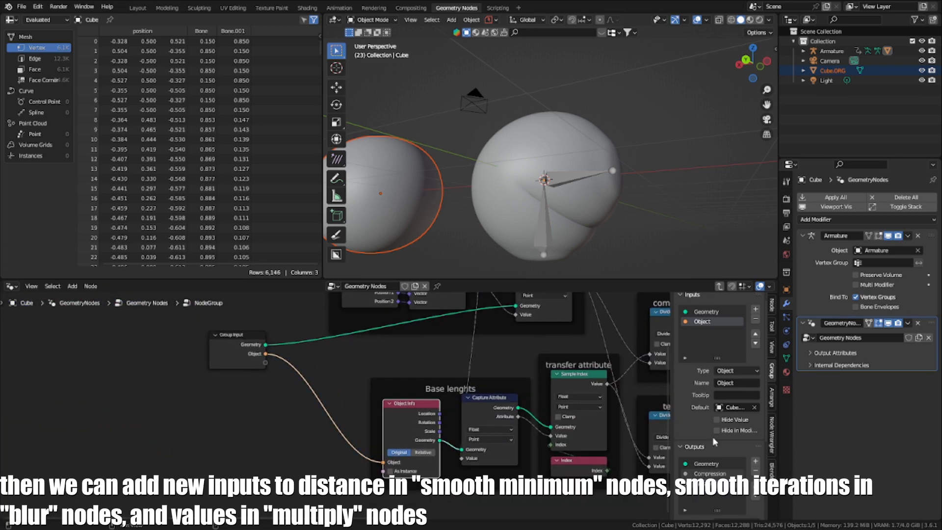
{"action": "scroll", "coordinate": [714, 432], "scroll_direction": "down", "scroll_amount": 3}
{"action": "scroll", "coordinate": [700, 393], "scroll_direction": "up", "scroll_amount": 2}
{"action": "middle_click_drag", "start_coordinate": [663, 393], "coordinate": [646, 385]}
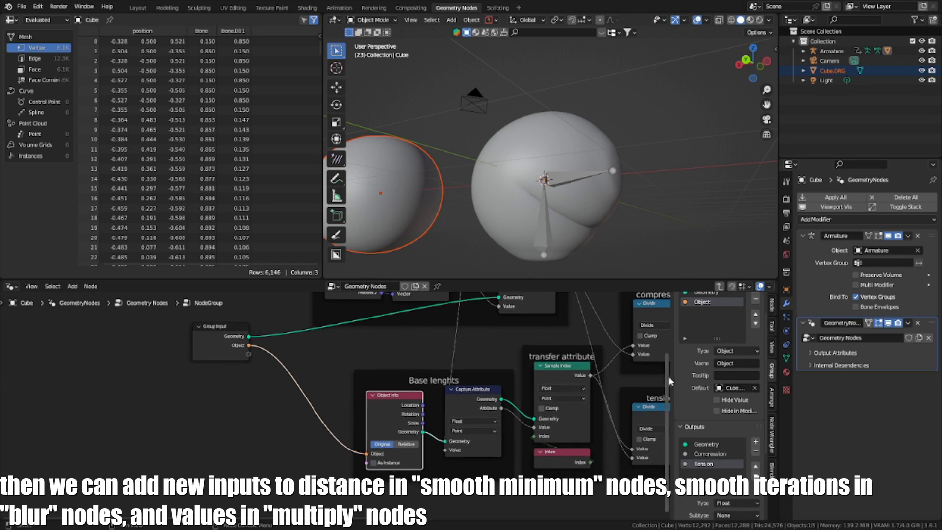
{"action": "left_click", "coordinate": [754, 389]}
Expose the Distance of both Smooth Minimum nodes as new inputs on the Group Input node
{"action": "middle_click_drag", "start_coordinate": [547, 417], "coordinate": [505, 414]}
{"action": "scroll", "coordinate": [505, 416], "scroll_direction": "down", "scroll_amount": 1}
{"action": "middle_click_drag", "start_coordinate": [377, 411], "coordinate": [340, 410]}
{"action": "scroll", "coordinate": [342, 408], "scroll_direction": "up", "scroll_amount": 1}
{"action": "mouse_move", "coordinate": [344, 406]}
{"action": "left_mouse_down"}
{"action": "mouse_move", "coordinate": [346, 396]}
{"action": "mouse_move", "coordinate": [345, 407]}
{"action": "left_mouse_up"}
{"action": "scroll", "coordinate": [343, 403], "scroll_direction": "up", "scroll_amount": 1}
{"action": "scroll", "coordinate": [383, 401], "scroll_direction": "down", "scroll_amount": 3}
{"action": "middle_click_drag", "start_coordinate": [385, 401], "coordinate": [305, 448]}
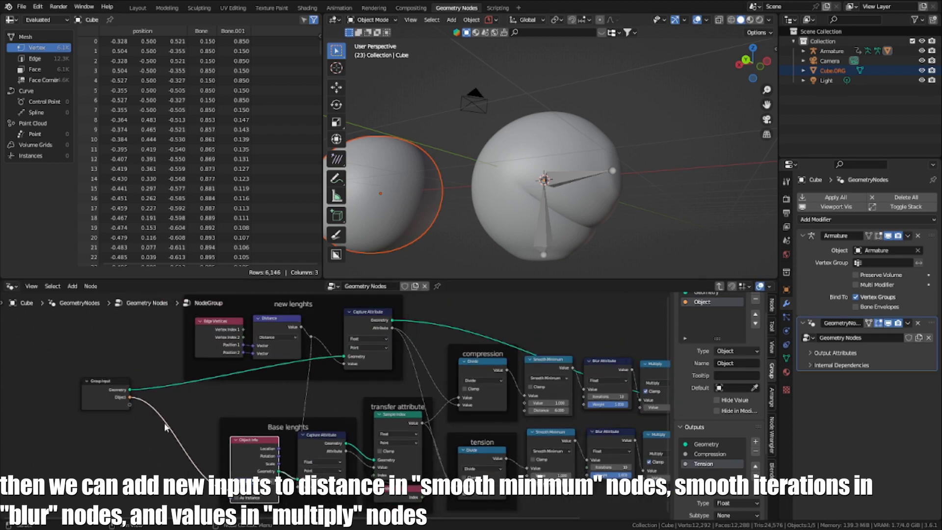
{"action": "middle_click_drag", "start_coordinate": [181, 421], "coordinate": [145, 402]}
{"action": "left_click_drag", "start_coordinate": [91, 387], "coordinate": [481, 393]}
{"action": "left_click_drag", "start_coordinate": [93, 391], "coordinate": [488, 462]}
Rename the two Distance inputs Compression mask Distance and Tension mask Distance
{"action": "middle_click_drag", "start_coordinate": [547, 417], "coordinate": [458, 444]}
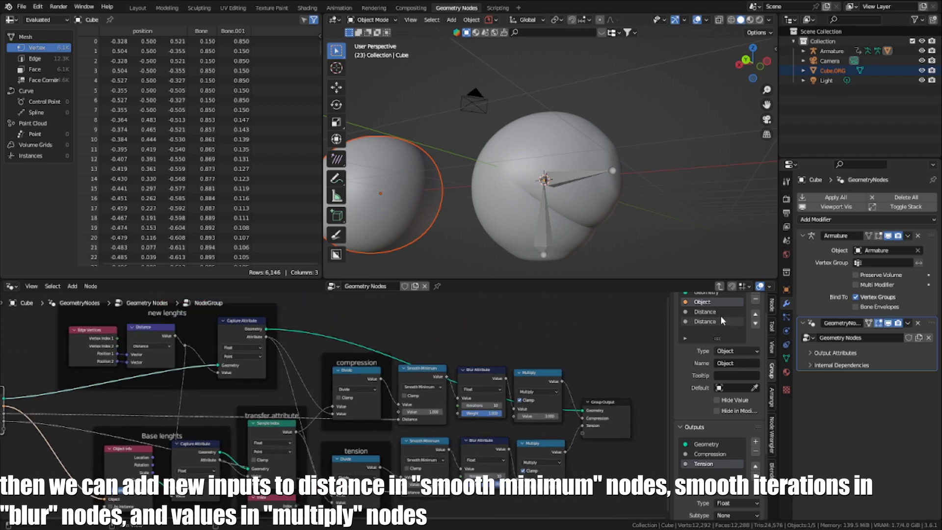
{"action": "left_click", "coordinate": [709, 313]}
{"action": "double_click", "coordinate": [710, 312]}
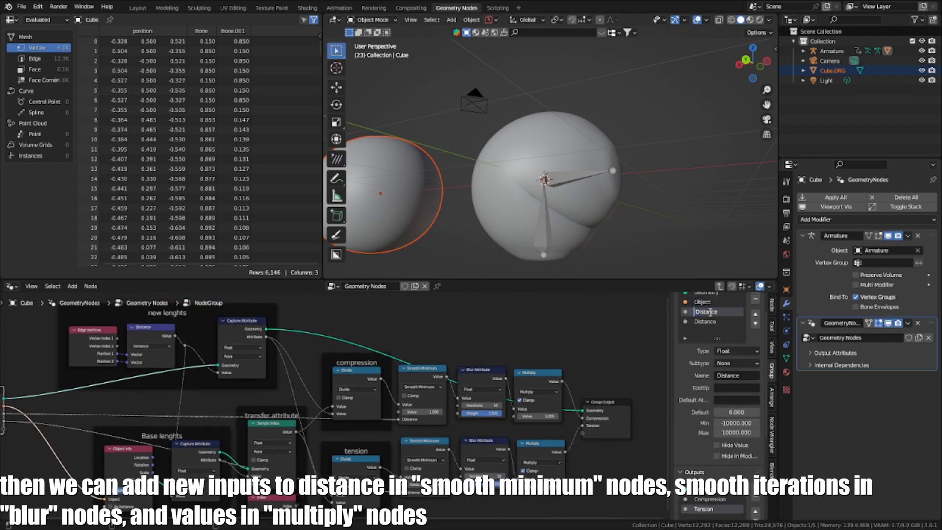
{"action": "type", "text": "Compression ma..."}
{"action": "key", "text": "Return"}
{"action": "middle_click_drag", "start_coordinate": [378, 421], "coordinate": [395, 397]}
{"action": "double_click", "coordinate": [716, 322]}
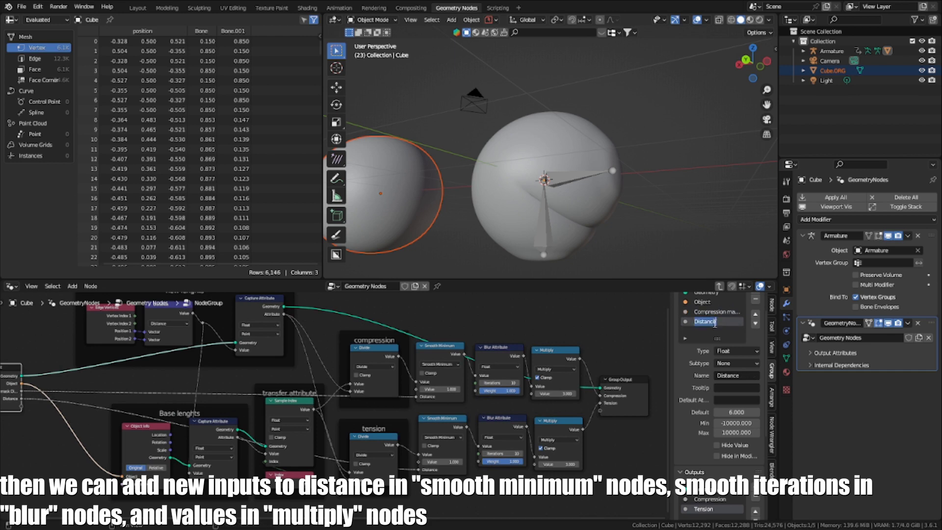
{"action": "type", "text": "Tension mask"}
{"action": "key", "text": "Return"}
Expose the Iterations of both Blur Attribute nodes as new inputs on the Group Input node
{"action": "scroll", "coordinate": [340, 416], "scroll_direction": "down", "scroll_amount": 2}
{"action": "scroll", "coordinate": [340, 416], "scroll_direction": "down", "scroll_amount": 1}
{"action": "middle_click_drag", "start_coordinate": [196, 372], "coordinate": [251, 379]}
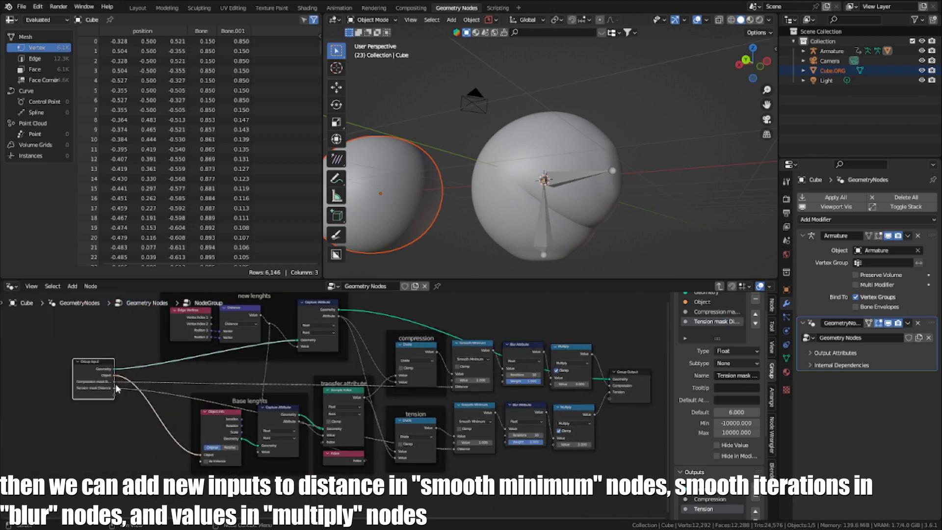
{"action": "left_click_drag", "start_coordinate": [114, 400], "coordinate": [505, 373]}
{"action": "left_click_drag", "start_coordinate": [110, 401], "coordinate": [508, 436]}
{"action": "scroll", "coordinate": [717, 332], "scroll_direction": "down", "scroll_amount": 1}
Rename the two Iterations inputs Compression smooth Iterations and Tension smooth Iterations
{"action": "double_click", "coordinate": [717, 319]}
{"action": "key", "text": "Home"}
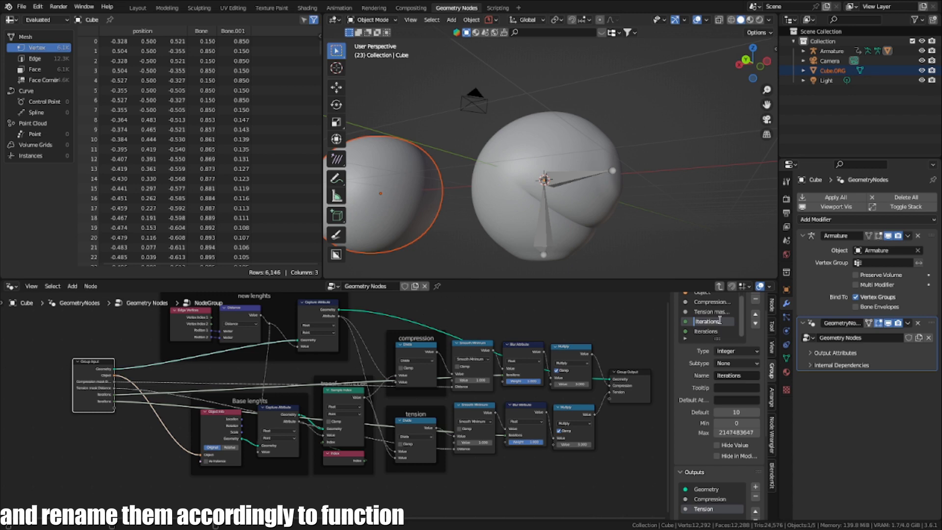
{"action": "type", "text": "Comp"}
{"action": "type", "text": "ression "}
{"action": "type", "text": "smoo"}
{"action": "type", "text": "th"}
{"action": "key", "text": "Return"}
{"action": "key", "text": "Home"}
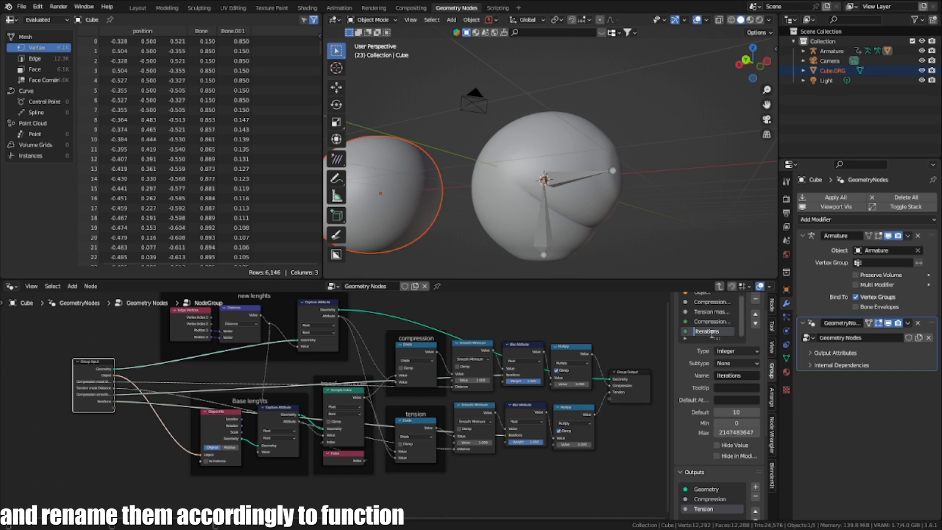
{"action": "type", "text": "Tensio"}
{"action": "type", "text": "n smooth"}
{"action": "key", "text": "Return"}
Expose the multiplier Value of both Multiply nodes as new inputs on the Group Input node
{"action": "scroll", "coordinate": [368, 389], "scroll_direction": "up", "scroll_amount": 2}
{"action": "middle_click_drag", "start_coordinate": [523, 413], "coordinate": [483, 410]}
{"action": "scroll", "coordinate": [483, 411], "scroll_direction": "down", "scroll_amount": 3}
{"action": "scroll", "coordinate": [620, 399], "scroll_direction": "up", "scroll_amount": 3}
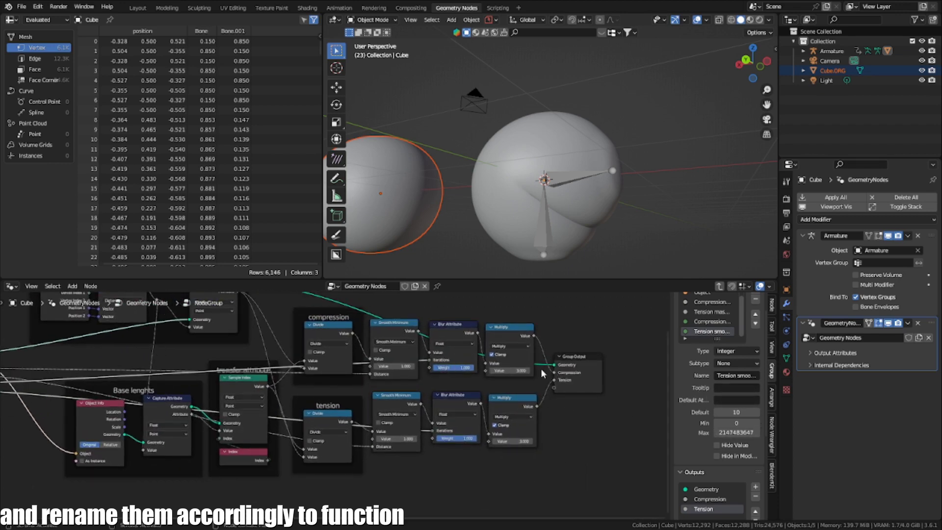
{"action": "scroll", "coordinate": [549, 370], "scroll_direction": "up", "scroll_amount": 1}
{"action": "scroll", "coordinate": [375, 372], "scroll_direction": "up", "scroll_amount": 1}
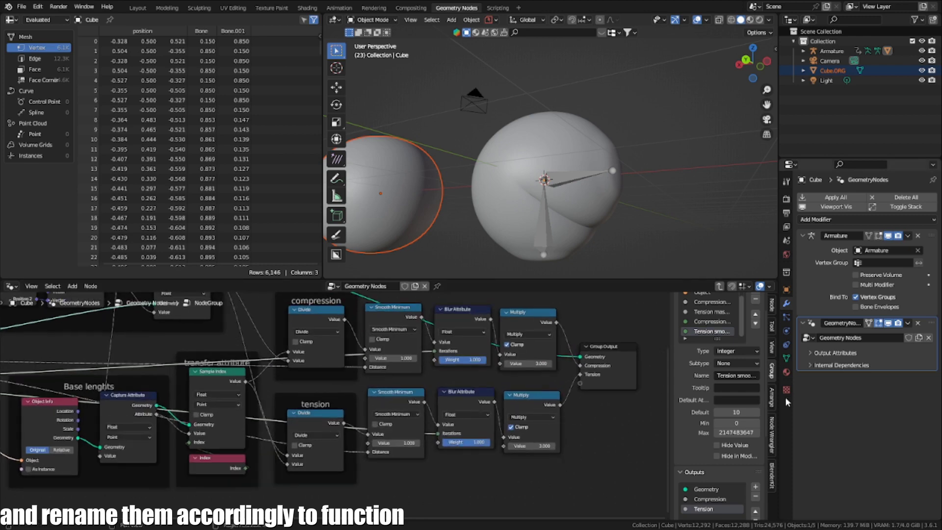
{"action": "key", "text": "Home"}
{"action": "left_click_drag", "start_coordinate": [77, 418], "coordinate": [588, 386]}
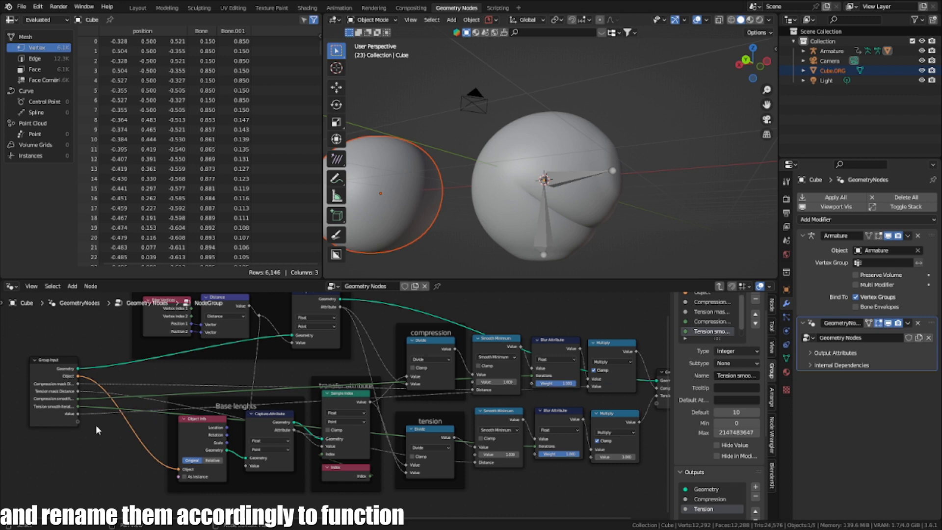
{"action": "left_click_drag", "start_coordinate": [78, 420], "coordinate": [596, 452]}
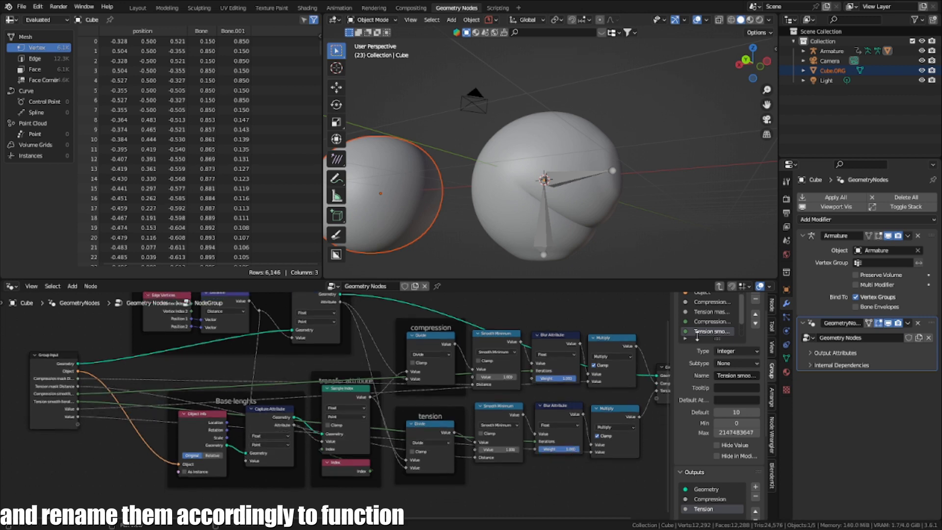
Rename the two new Value inputs Compression mask brightness and Tension mask brightness
{"action": "double_click", "coordinate": [702, 322]}
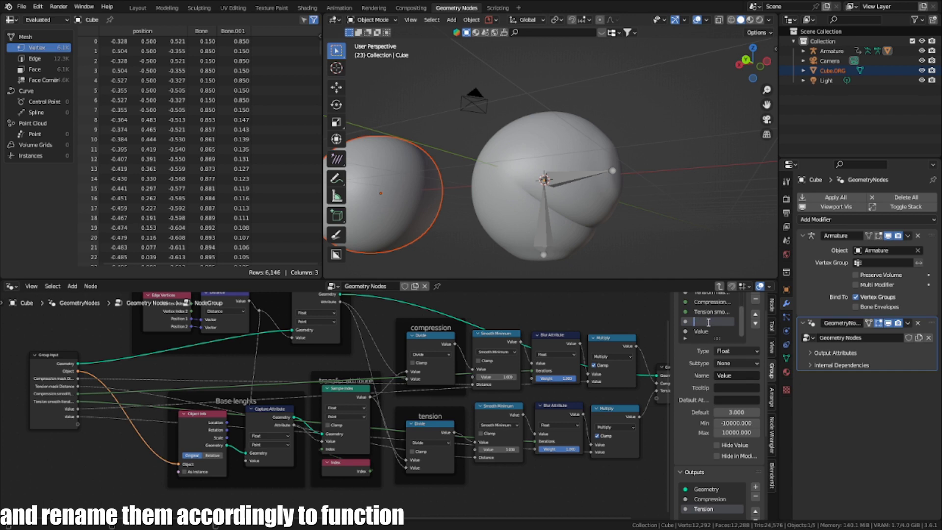
{"action": "type", "text": "Compression mask"}
{"action": "type", "text": " brightness"}
{"action": "key", "text": "Return"}
{"action": "left_click", "coordinate": [719, 329]}
{"action": "double_click", "coordinate": [720, 329]}
{"action": "type", "text": "T"}
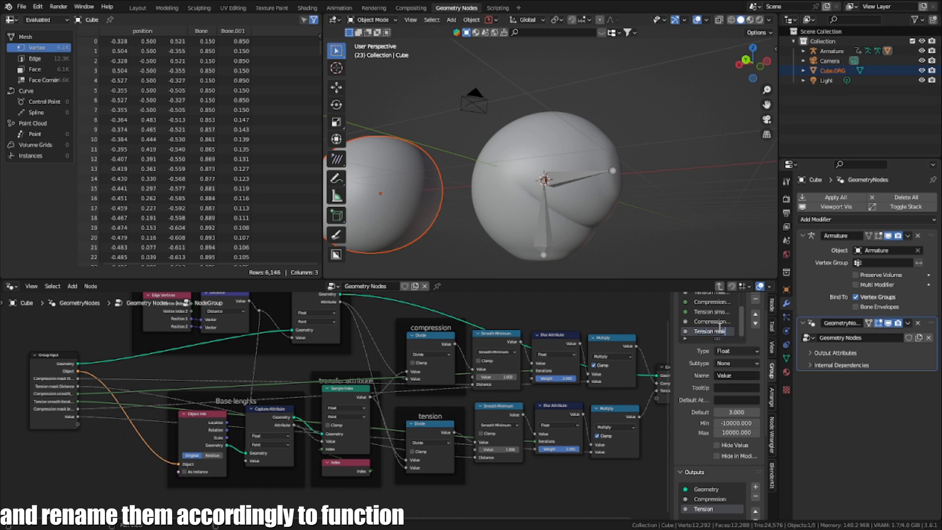
{"action": "type", "text": "ension mask brightness"}
{"action": "key", "text": "Return"}
Leave the node group, then widen and reposition its node in the main tree
{"action": "key", "text": "Tab"}
{"action": "middle_click_drag", "start_coordinate": [264, 425], "coordinate": [366, 394]}
{"action": "scroll", "coordinate": [266, 401], "scroll_direction": "up", "scroll_amount": 3}
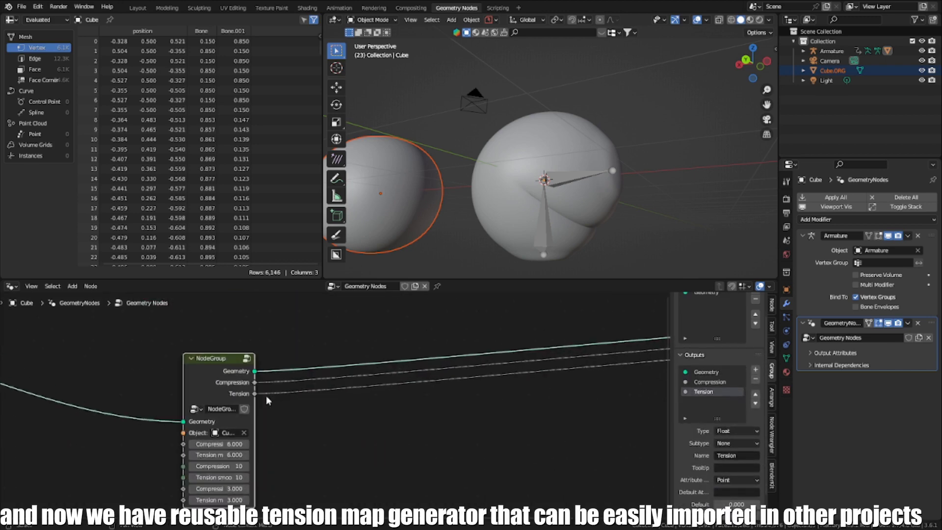
{"action": "left_click_drag", "start_coordinate": [255, 416], "coordinate": [298, 417]}
{"action": "left_click_drag", "start_coordinate": [246, 360], "coordinate": [246, 318]}
Move the Group Input and Group Output nodes close to either side of the NodeGroup node
{"action": "scroll", "coordinate": [326, 377], "scroll_direction": "down", "scroll_amount": 1}
{"action": "middle_click_drag", "start_coordinate": [322, 379], "coordinate": [431, 395]}
{"action": "scroll", "coordinate": [450, 380], "scroll_direction": "down", "scroll_amount": 3}
{"action": "scroll", "coordinate": [431, 395], "scroll_direction": "up", "scroll_amount": 1}
{"action": "scroll", "coordinate": [507, 383], "scroll_direction": "down", "scroll_amount": 1}
{"action": "middle_click_drag", "start_coordinate": [507, 383], "coordinate": [354, 399]}
{"action": "scroll", "coordinate": [302, 429], "scroll_direction": "down", "scroll_amount": 2}
{"action": "scroll", "coordinate": [302, 429], "scroll_direction": "down", "scroll_amount": 3}
{"action": "middle_click_drag", "start_coordinate": [302, 428], "coordinate": [384, 425]}
{"action": "left_click_drag", "start_coordinate": [15, 348], "coordinate": [72, 389]}
{"action": "key", "text": "g"}
{"action": "left_click", "coordinate": [285, 421]}
{"action": "left_click_drag", "start_coordinate": [605, 428], "coordinate": [562, 363]}
{"action": "key", "text": "g"}
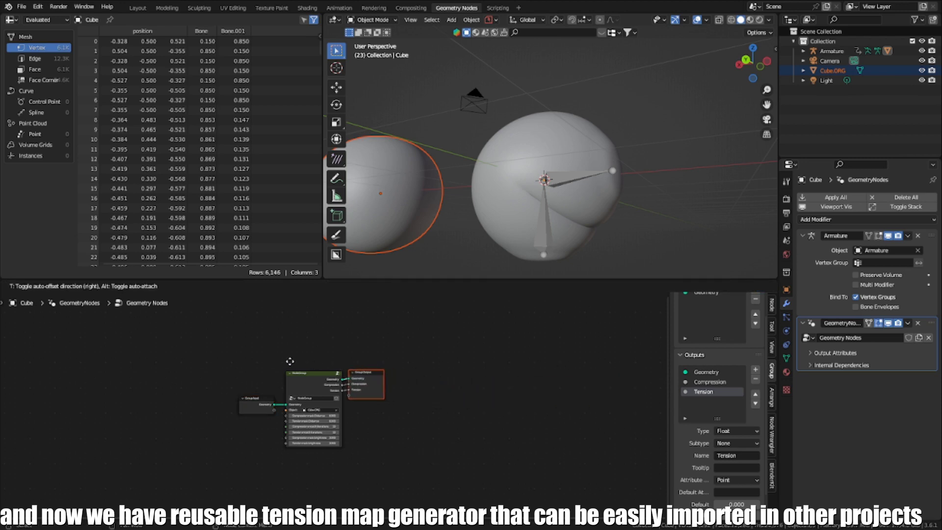
{"action": "left_click", "coordinate": [290, 362]}
Select the posed Cube mesh in the 3D viewport
{"action": "middle_click_drag", "start_coordinate": [515, 216], "coordinate": [538, 178]}
{"action": "left_click", "coordinate": [564, 199]}
{"action": "left_click", "coordinate": [558, 183]}
{"action": "scroll", "coordinate": [574, 194], "scroll_direction": "up", "scroll_amount": 1}
{"action": "left_click", "coordinate": [581, 201]}
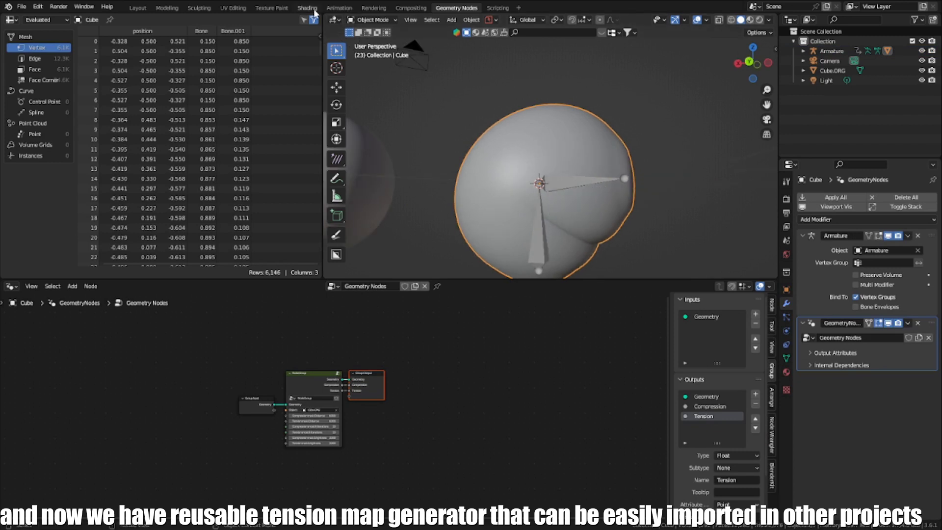
Name the Geometry Nodes modifier's two output attributes Compression and Tension
{"action": "scroll", "coordinate": [446, 398], "scroll_direction": "up", "scroll_amount": 3}
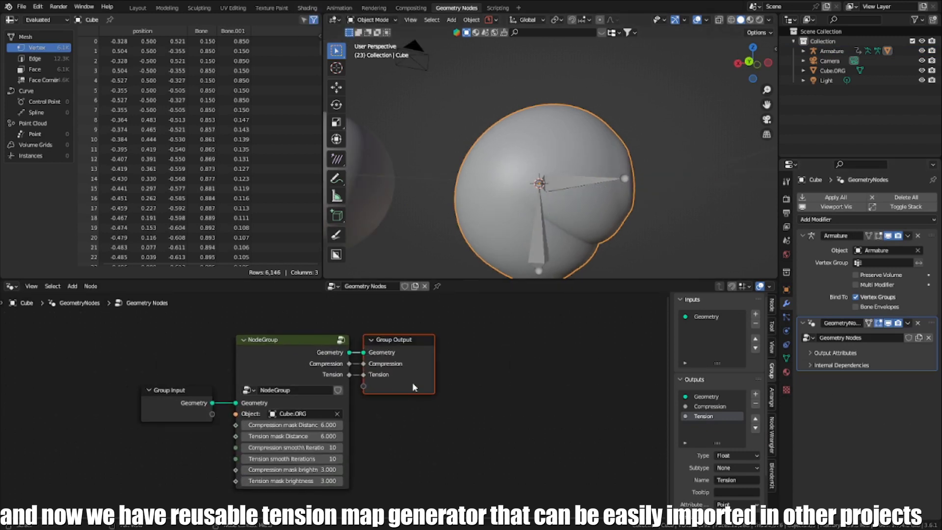
{"action": "left_click", "coordinate": [836, 353]}
{"action": "left_click", "coordinate": [875, 368]}
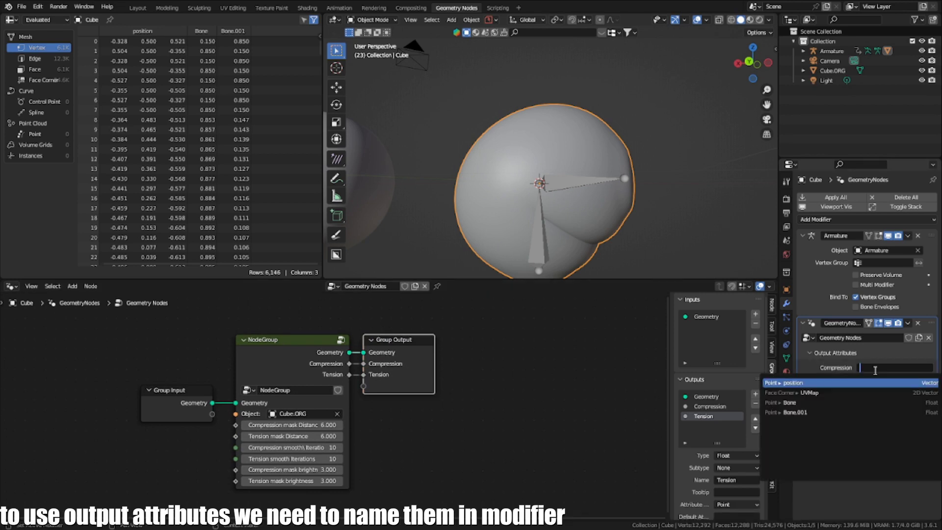
{"action": "type", "text": "Compre"}
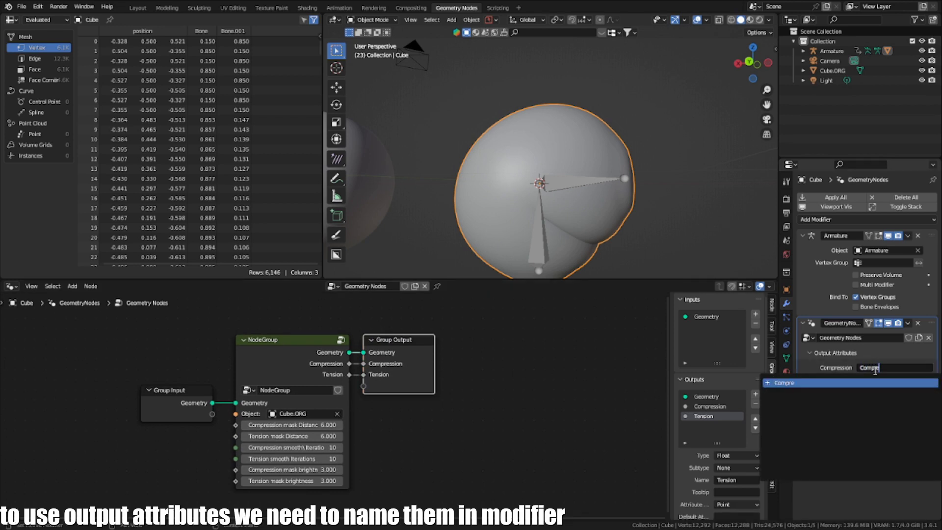
{"action": "type", "text": "ssion"}
{"action": "key", "text": "Return"}
{"action": "left_click", "coordinate": [894, 380]}
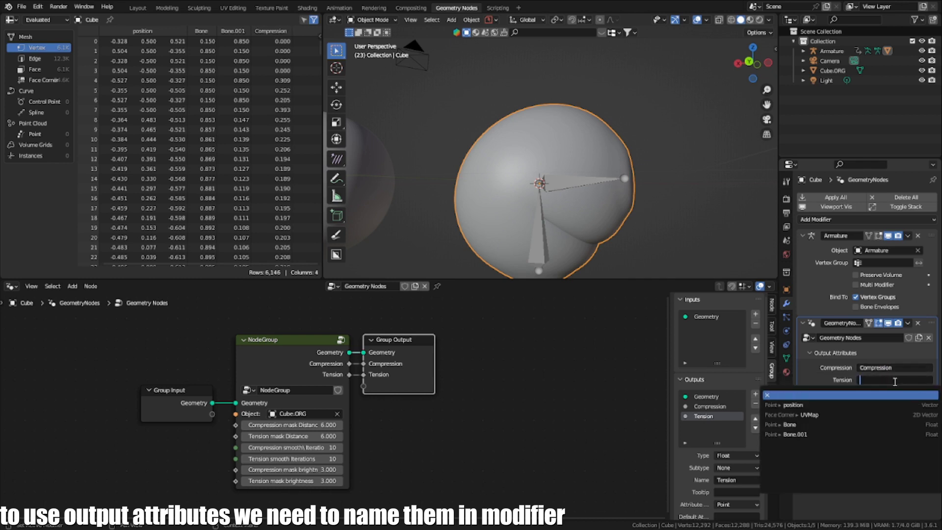
{"action": "type", "text": "TEnsion"}
{"action": "key", "text": "Return"}
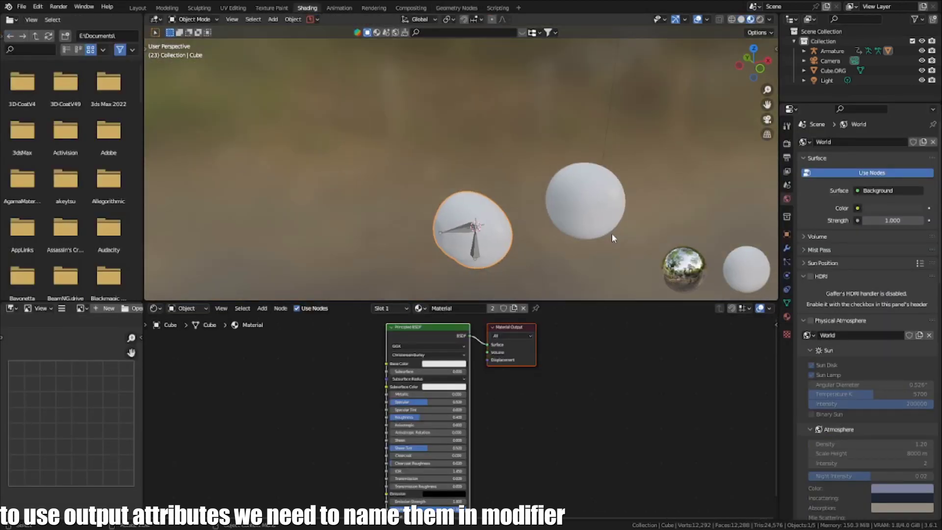
Add an Attribute node before the Principled BSDF in the Cube's material, working in the Shading workspace
{"action": "key", "text": "ctrl+KP_1"}
{"action": "scroll", "coordinate": [467, 230], "scroll_direction": "up", "scroll_amount": 2}
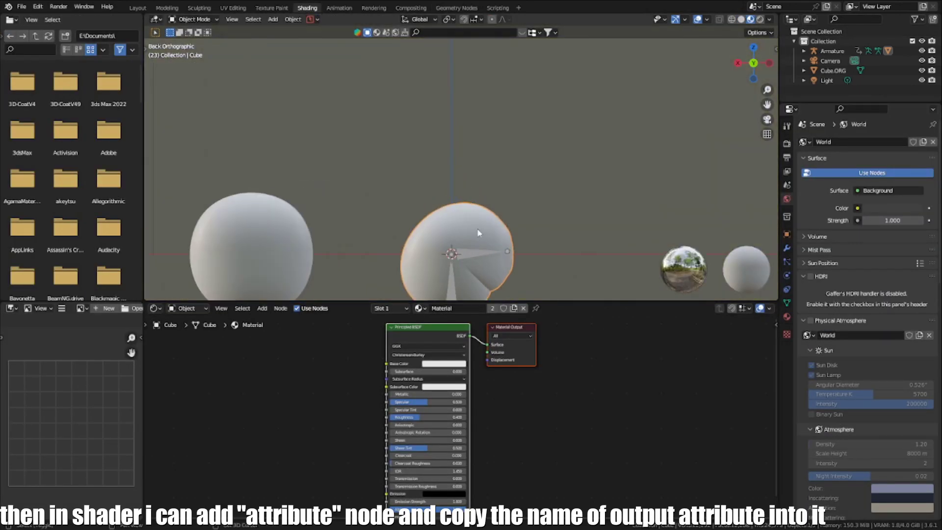
{"action": "middle_click_drag", "start_coordinate": [467, 231], "coordinate": [446, 180], "text": "shift"}
{"action": "middle_click_drag", "start_coordinate": [489, 261], "coordinate": [490, 262]}
{"action": "key", "text": "shift+a"}
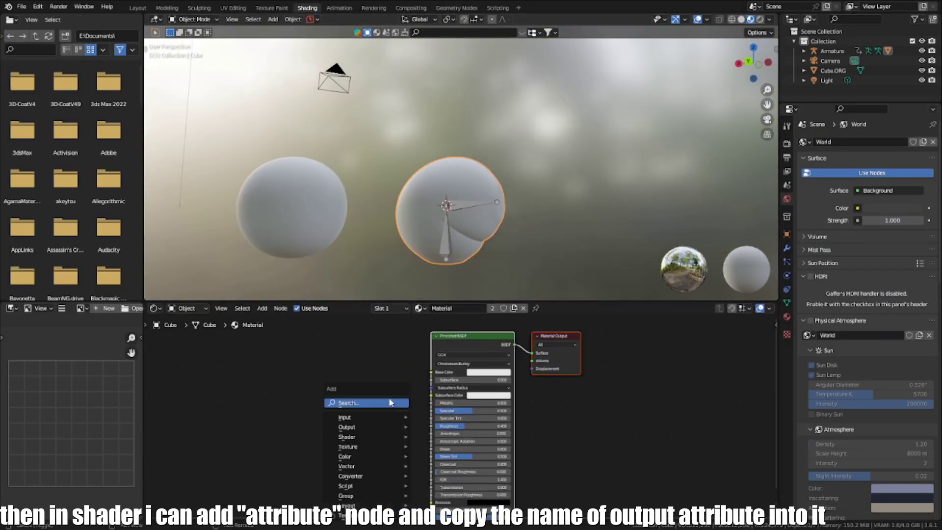
{"action": "left_click", "coordinate": [350, 408]}
{"action": "type", "text": "attrib"}
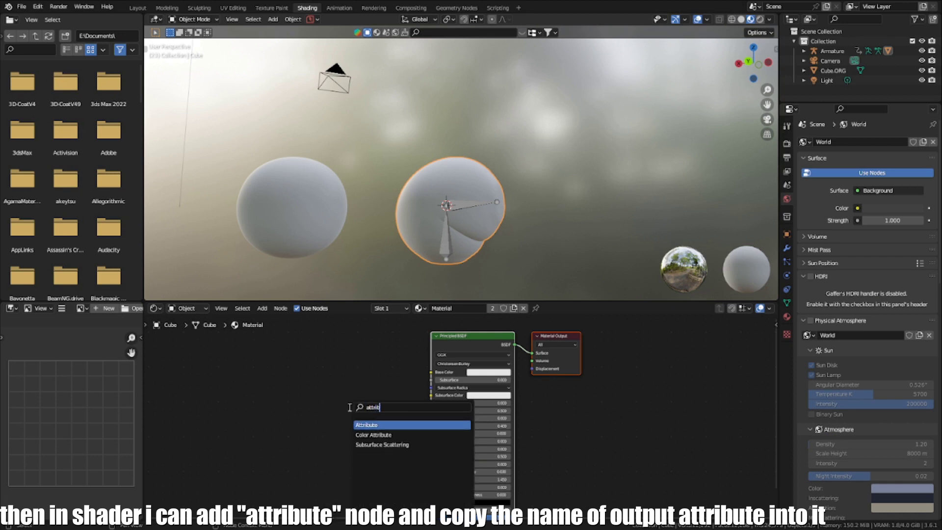
{"action": "type", "text": "ute"}
{"action": "key", "text": "Return"}
{"action": "left_click", "coordinate": [225, 366]}
{"action": "middle_click_drag", "start_coordinate": [263, 387], "coordinate": [356, 386]}
{"action": "scroll", "coordinate": [356, 386], "scroll_direction": "up", "scroll_amount": 1}
Copy the modifier's Compression output attribute name into the Attribute node's name
{"action": "left_click", "coordinate": [786, 248]}
{"action": "left_click", "coordinate": [876, 313]}
{"action": "type", "text": "Roughness"}
{"action": "key", "text": "Escape"}
{"action": "left_click", "coordinate": [876, 314]}
{"action": "key", "text": "ctrl+c"}
{"action": "key", "text": "Escape"}
{"action": "key", "text": "ctrl+v"}
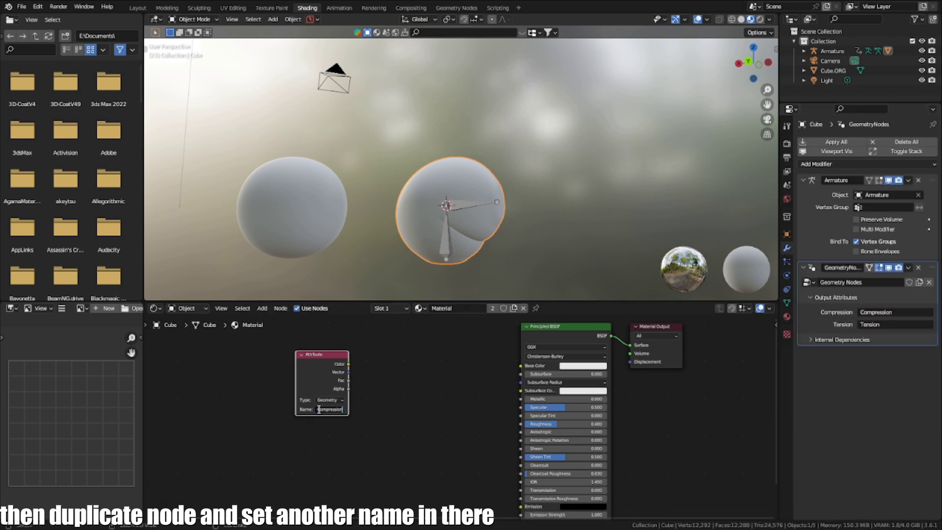
Duplicate the Attribute node below the first and name the copy Tension, copied from the modifier's output attribute
{"action": "key", "text": "shift+d"}
{"action": "left_click", "coordinate": [346, 456]}
{"action": "middle_click_drag", "start_coordinate": [346, 455], "coordinate": [414, 373]}
{"action": "scroll", "coordinate": [413, 373], "scroll_direction": "up", "scroll_amount": 2}
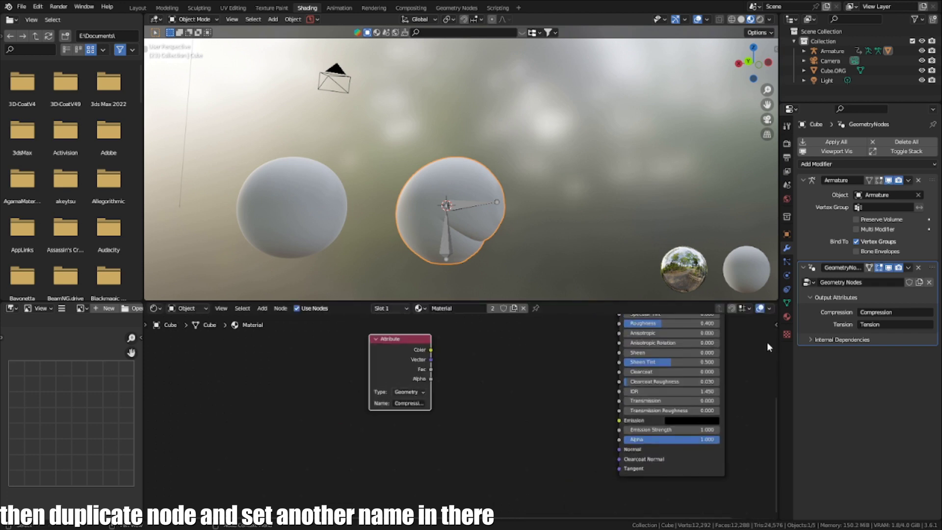
{"action": "left_click", "coordinate": [868, 325]}
{"action": "key", "text": "ctrl+c"}
{"action": "key", "text": "Escape"}
{"action": "left_click", "coordinate": [417, 403]}
{"action": "key", "text": "ctrl+v"}
{"action": "key", "text": "Return"}
Preview the Compression and Tension attributes in turn on the posed mesh
{"action": "left_click", "coordinate": [391, 362], "text": "ctrl+shift"}
{"action": "middle_click_drag", "start_coordinate": [310, 184], "coordinate": [497, 208]}
{"action": "middle_click_drag", "start_coordinate": [393, 344], "coordinate": [381, 451]}
{"action": "left_click", "coordinate": [381, 362], "text": "ctrl+shift"}
{"action": "left_click", "coordinate": [380, 451], "text": "ctrl+shift"}
{"action": "left_click", "coordinate": [374, 373], "text": "ctrl+shift"}
{"action": "left_click", "coordinate": [359, 461], "text": "ctrl+shift"}
Reposition the Attribute nodes, then add a color Mix node with its Factor driven by the Compression attribute's Color
{"action": "left_click_drag", "start_coordinate": [376, 454], "coordinate": [364, 440]}
{"action": "left_click_drag", "start_coordinate": [377, 361], "coordinate": [343, 357]}
{"action": "key", "text": "shift+a"}
{"action": "type", "text": "mi"}
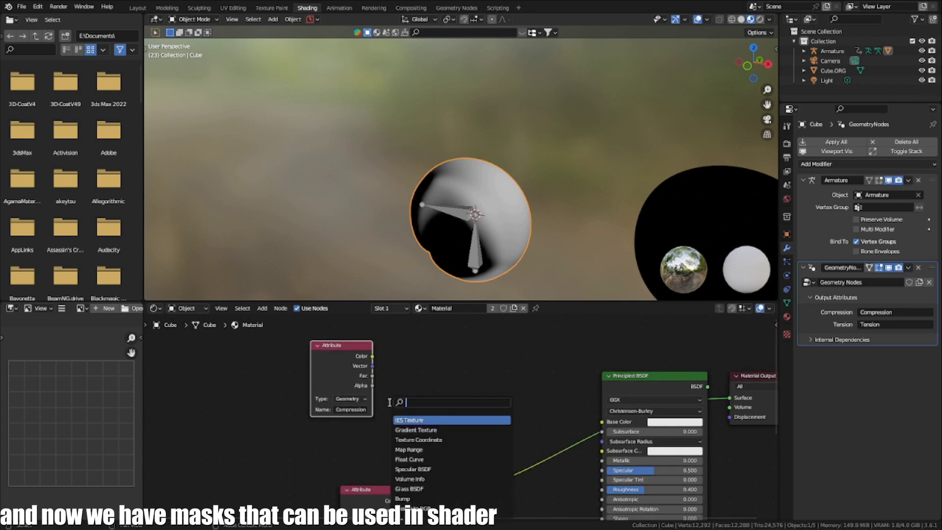
{"action": "type", "text": "x"}
{"action": "left_click", "coordinate": [418, 430]}
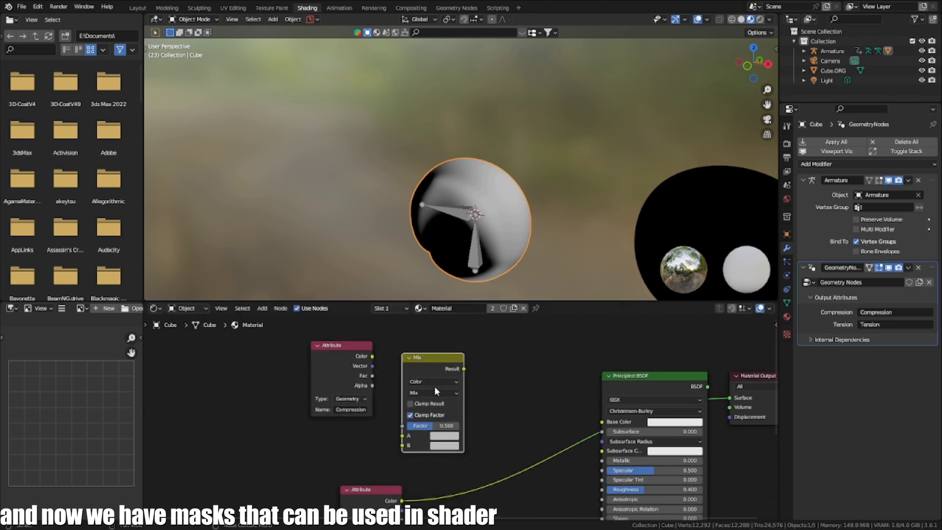
{"action": "left_click", "coordinate": [435, 385]}
{"action": "scroll", "coordinate": [435, 385], "scroll_direction": "up", "scroll_amount": 1}
{"action": "left_click_drag", "start_coordinate": [414, 361], "coordinate": [431, 331]}
{"action": "left_click_drag", "start_coordinate": [358, 347], "coordinate": [409, 398]}
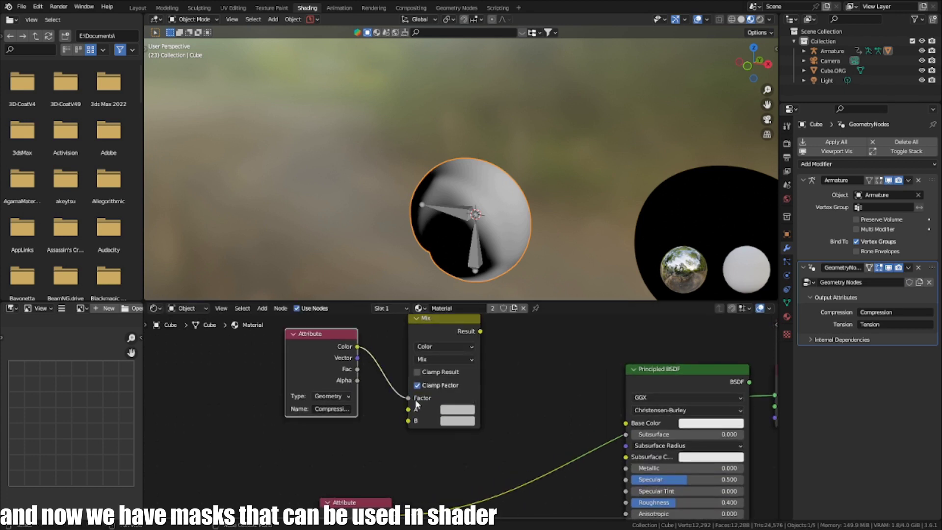
Set the Mix node's color A to black and color B to red, then preview its result on the mesh
{"action": "left_click", "coordinate": [463, 413]}
{"action": "scroll", "coordinate": [464, 417], "scroll_direction": "down", "scroll_amount": 4}
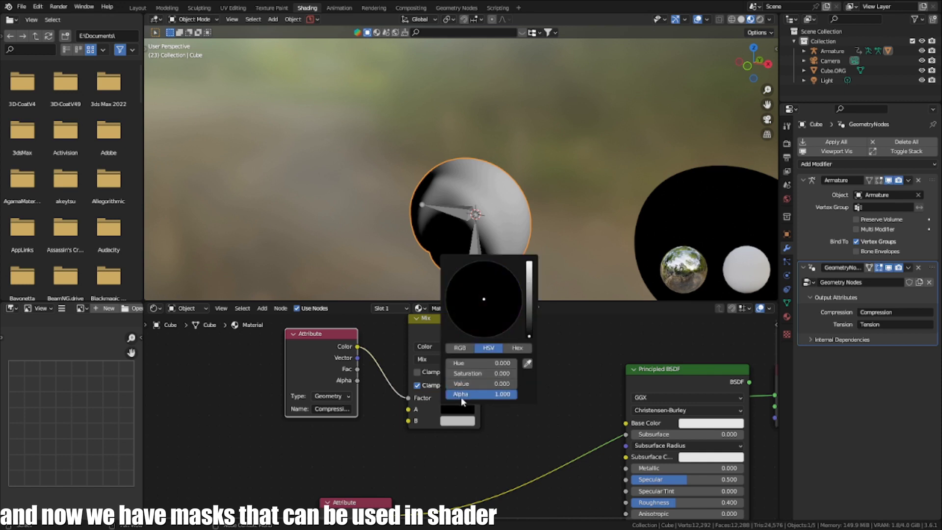
{"action": "left_click", "coordinate": [447, 421]}
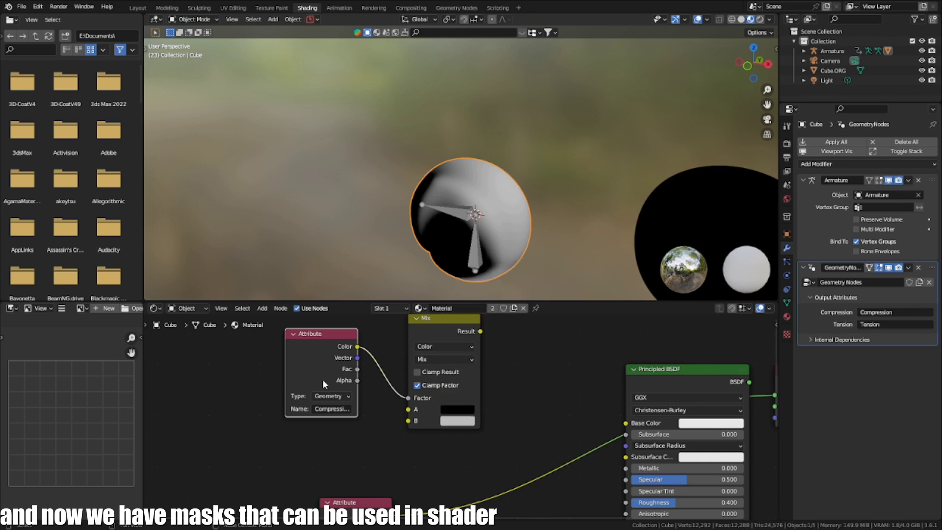
{"action": "left_click", "coordinate": [460, 421]}
{"action": "left_click", "coordinate": [460, 361]}
{"action": "left_click_drag", "start_coordinate": [461, 374], "coordinate": [444, 385]}
{"action": "left_click_drag", "start_coordinate": [494, 395], "coordinate": [439, 395]}
{"action": "left_click", "coordinate": [434, 332], "text": "ctrl+shift"}
{"action": "middle_click_drag", "start_coordinate": [623, 223], "coordinate": [466, 216]}
{"action": "scroll", "coordinate": [516, 364], "scroll_direction": "down", "scroll_amount": 3}
Duplicate the black-and-red Mix node beside the Tension Attribute node and link the attribute's Color to the copy's Factor
{"action": "middle_click_drag", "start_coordinate": [392, 474], "coordinate": [417, 435]}
{"action": "scroll", "coordinate": [416, 435], "scroll_direction": "up", "scroll_amount": 1}
{"action": "left_click_drag", "start_coordinate": [395, 450], "coordinate": [379, 426]}
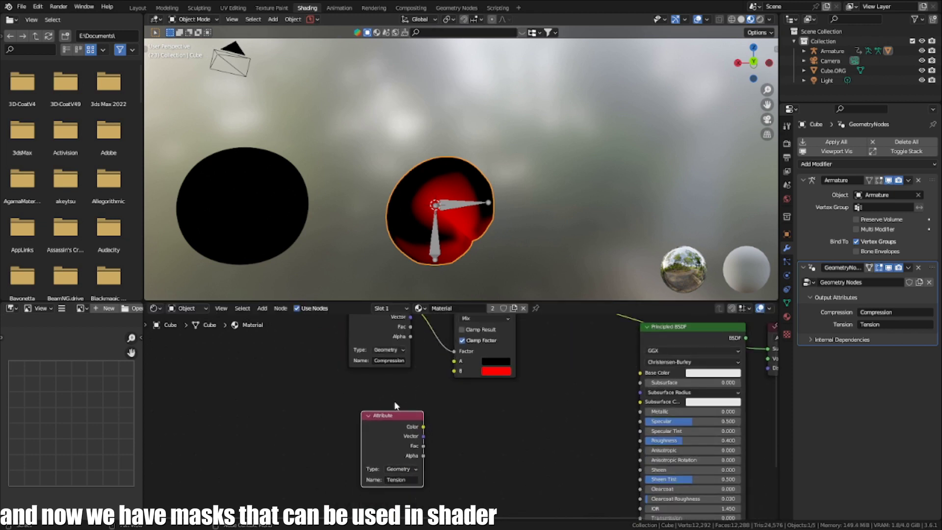
{"action": "middle_click_drag", "start_coordinate": [379, 425], "coordinate": [358, 477]}
{"action": "scroll", "coordinate": [426, 383], "scroll_direction": "down", "scroll_amount": 3}
{"action": "left_click", "coordinate": [453, 370]}
{"action": "key", "text": "shift+d"}
{"action": "left_click", "coordinate": [460, 463]}
{"action": "middle_click_drag", "start_coordinate": [460, 463], "coordinate": [459, 392]}
{"action": "scroll", "coordinate": [442, 390], "scroll_direction": "up", "scroll_amount": 1}
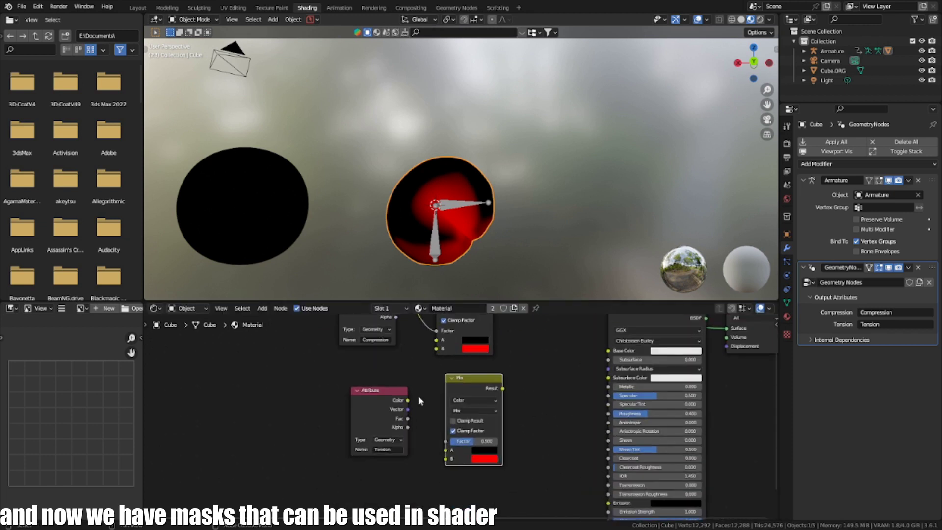
{"action": "left_click_drag", "start_coordinate": [409, 400], "coordinate": [448, 445]}
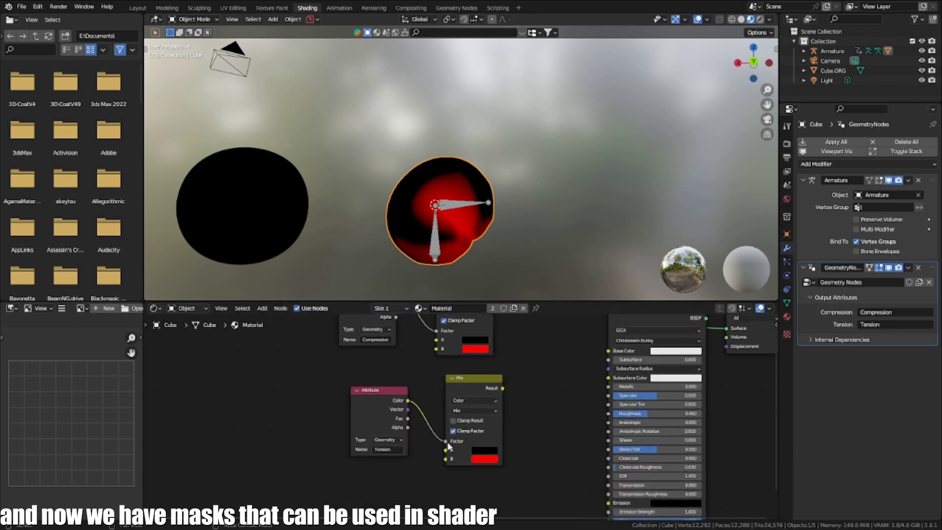
Preview the Tension Mix node and change its color B to green, with red 0 and green about 0.996
{"action": "left_click", "coordinate": [472, 383], "text": "ctrl+shift"}
{"action": "middle_click_drag", "start_coordinate": [503, 371], "coordinate": [466, 388]}
{"action": "scroll", "coordinate": [466, 388], "scroll_direction": "up", "scroll_amount": 1}
{"action": "left_click", "coordinate": [437, 485]}
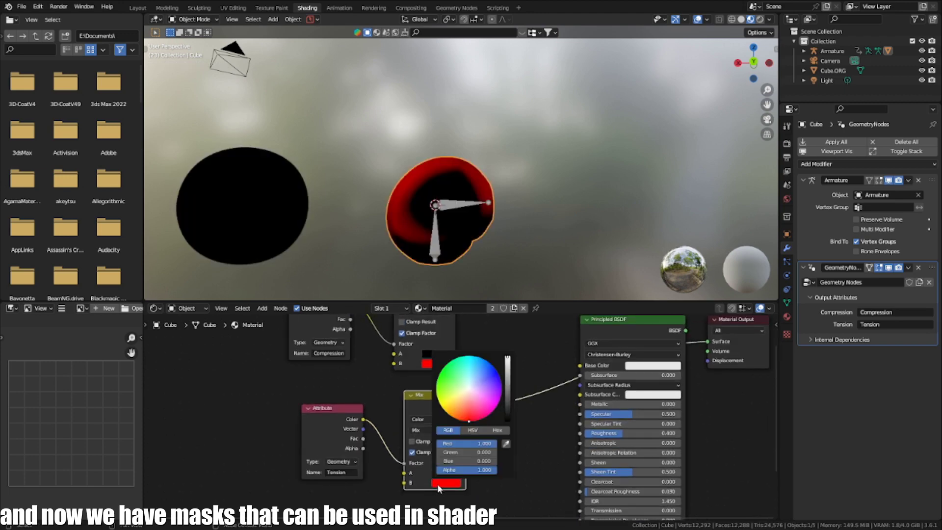
{"action": "left_click_drag", "start_coordinate": [479, 453], "coordinate": [437, 444]}
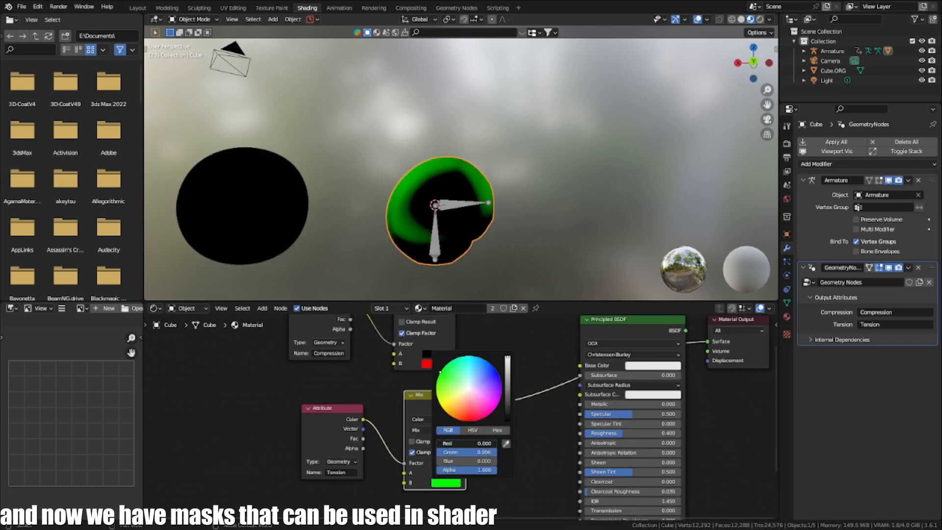
Combine the results of the red and green Mix nodes in a new Mix node and preview it
{"action": "scroll", "coordinate": [437, 368], "scroll_direction": "down", "scroll_amount": 3}
{"action": "middle_click_drag", "start_coordinate": [438, 368], "coordinate": [433, 438]}
{"action": "right_click_drag", "start_coordinate": [435, 464], "coordinate": [444, 407], "text": "ctrl+shift"}
{"action": "left_click", "coordinate": [486, 433], "text": "ctrl+shift"}
Set the combining Mix node's factor to 1.000 and its blend mode to Add, trying Multiply first
{"action": "left_click", "coordinate": [486, 432]}
{"action": "left_click", "coordinate": [505, 420]}
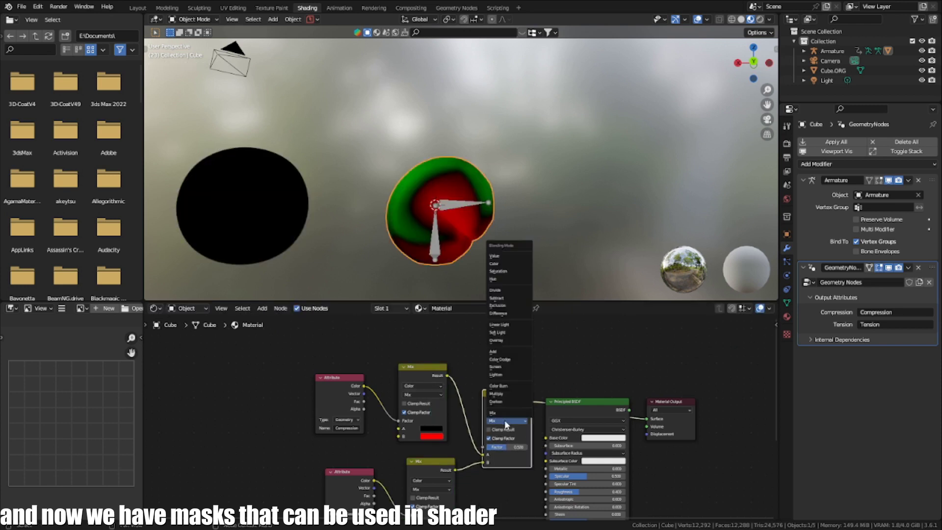
{"action": "left_click", "coordinate": [506, 394]}
{"action": "left_click_drag", "start_coordinate": [506, 447], "coordinate": [528, 447]}
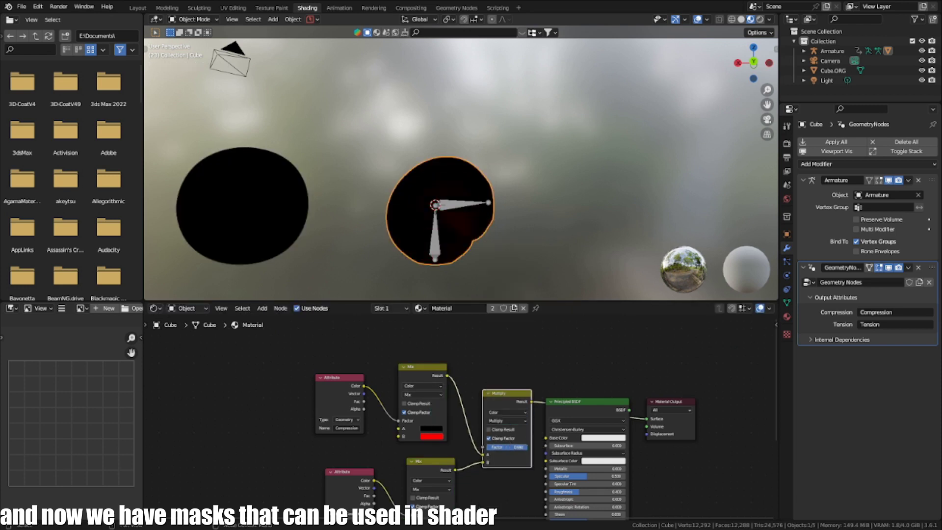
{"action": "left_click", "coordinate": [492, 421]}
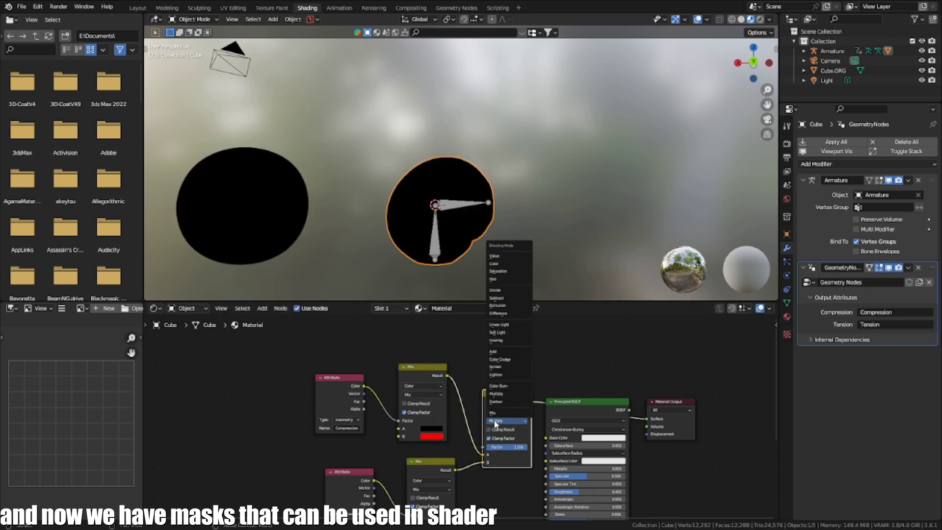
{"action": "left_click", "coordinate": [508, 352]}
Connect the Add node's result to the Principled BSDF's Base Color, with the BSDF feeding the material's Surface
{"action": "key", "text": "KP_1"}
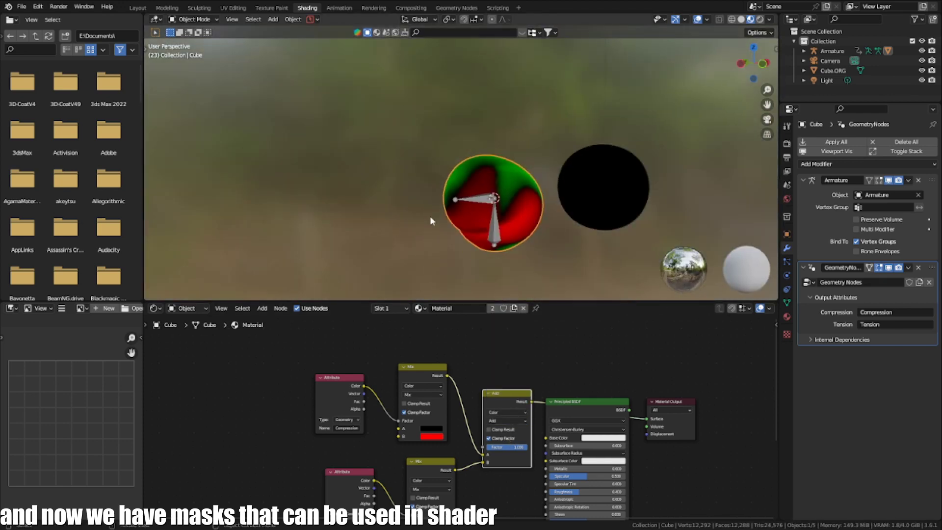
{"action": "scroll", "coordinate": [597, 506], "scroll_direction": "up", "scroll_amount": 1}
{"action": "scroll", "coordinate": [597, 505], "scroll_direction": "up", "scroll_amount": 2}
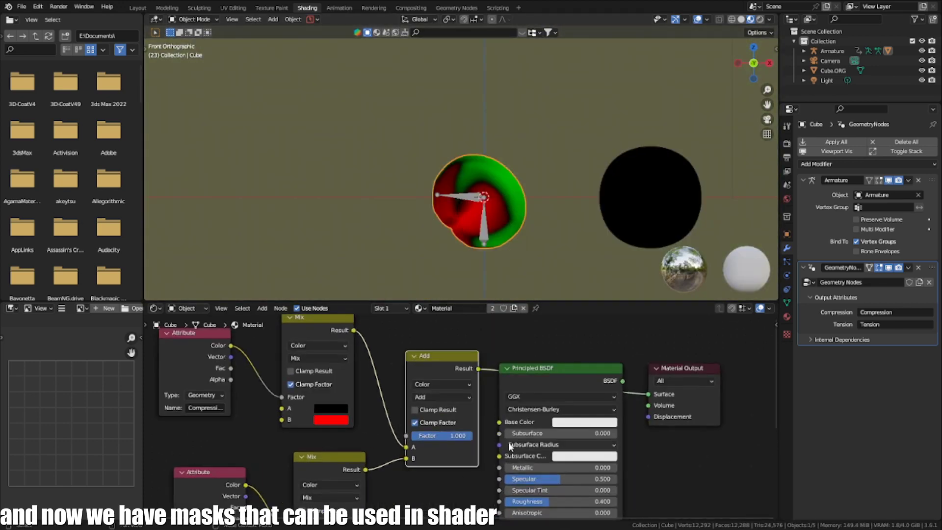
{"action": "left_click_drag", "start_coordinate": [478, 369], "coordinate": [499, 422]}
Play the bending animation and examine the red and green masks on the mesh from several angles
{"action": "middle_click_drag", "start_coordinate": [565, 256], "coordinate": [524, 228]}
{"action": "key", "text": "space"}
{"action": "middle_click_drag", "start_coordinate": [602, 229], "coordinate": [538, 231]}
{"action": "key", "text": "KP_1"}
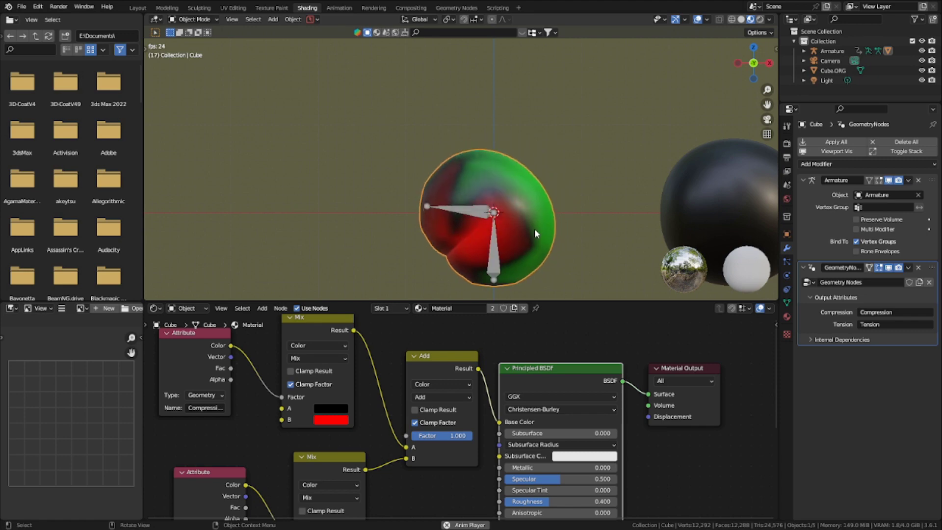
{"action": "key", "text": "space"}
{"action": "mouse_move", "coordinate": [531, 228]}
{"action": "middle_mouse_down"}
{"action": "mouse_move", "coordinate": [482, 229]}
{"action": "mouse_move", "coordinate": [505, 218]}
{"action": "mouse_move", "coordinate": [514, 224]}
{"action": "middle_mouse_up"}
{"action": "key", "text": "space"}
{"action": "key", "text": "space"}
{"action": "key", "text": "space"}
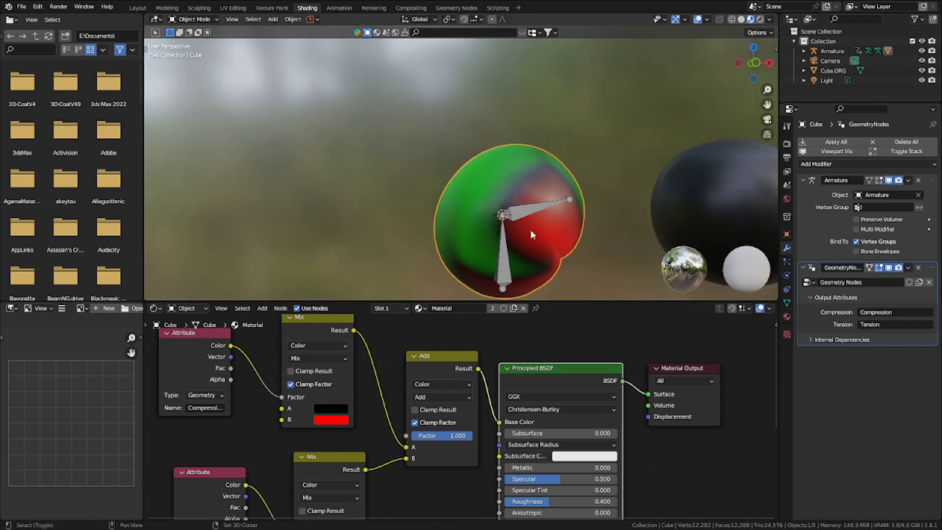
{"action": "key", "text": "space"}
{"action": "scroll", "coordinate": [382, 376], "scroll_direction": "down", "scroll_amount": 2}
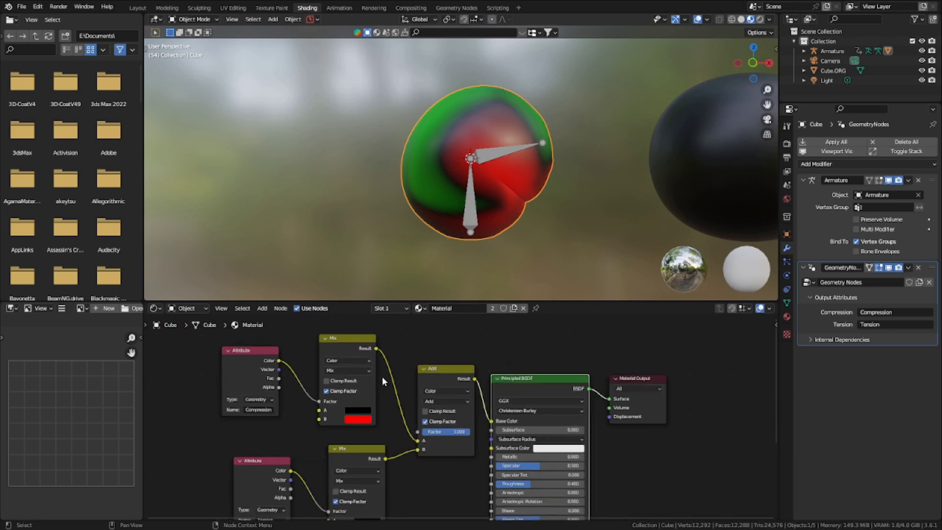
In the Geometry Nodes workspace, set Compression mask Distance to 5.780 and play the animation in material preview shading
{"action": "left_click", "coordinate": [444, 9]}
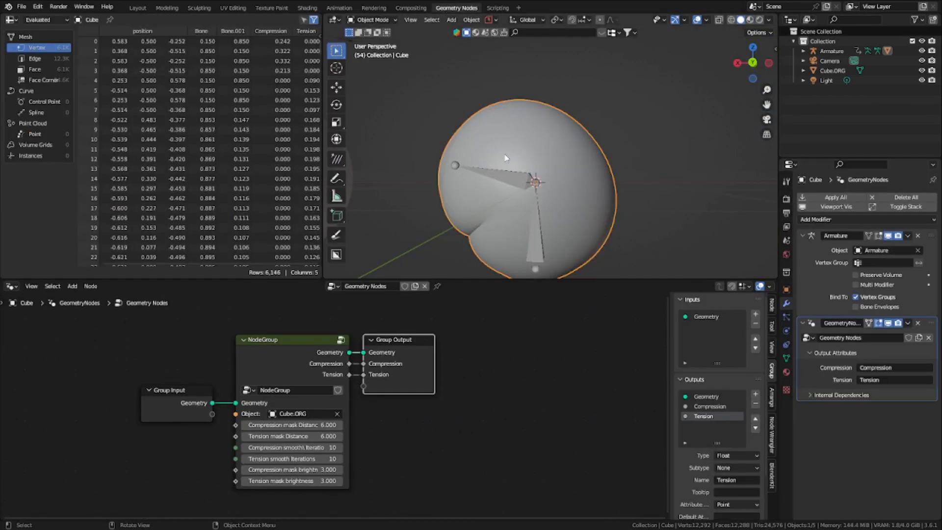
{"action": "left_click", "coordinate": [749, 20]}
{"action": "scroll", "coordinate": [186, 401], "scroll_direction": "up", "scroll_amount": 2}
{"action": "left_click_drag", "start_coordinate": [332, 433], "coordinate": [320, 433]}
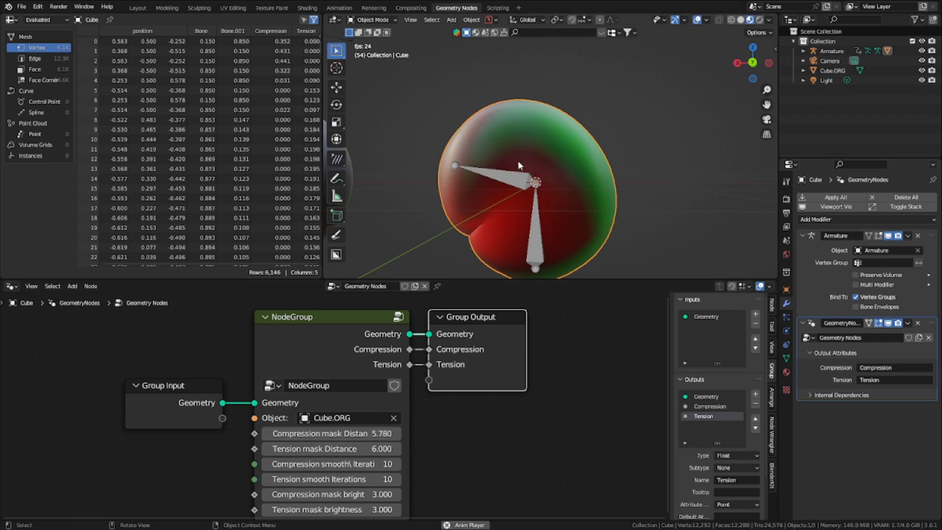
{"action": "key", "text": "space"}
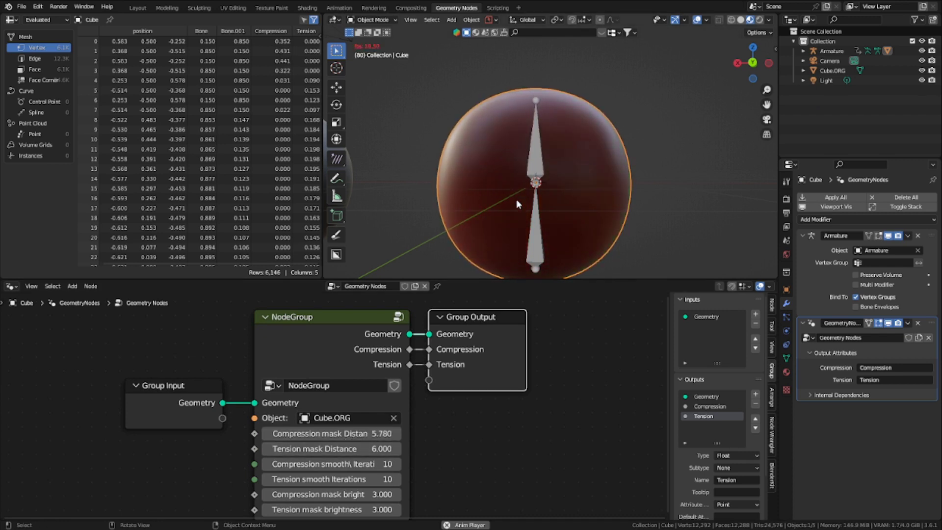
{"action": "key", "text": "KP_1"}
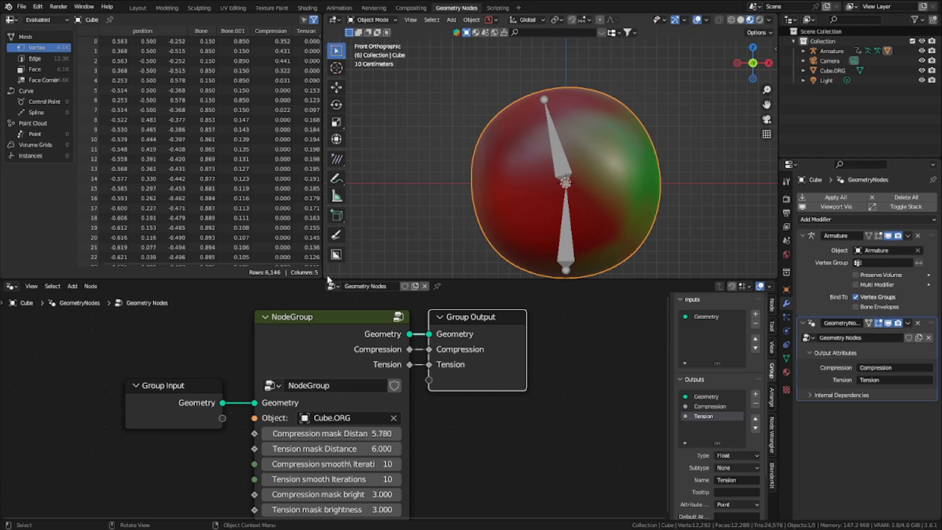
Split off an area beneath the 3D viewport and make it a Timeline
{"action": "left_click_drag", "start_coordinate": [325, 277], "coordinate": [344, 257]}
{"action": "left_click", "coordinate": [349, 263]}
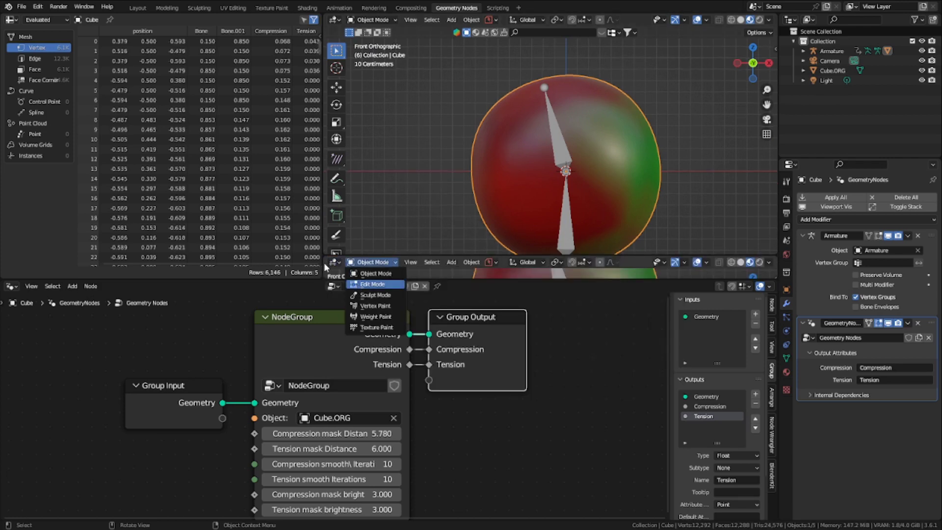
{"action": "left_click", "coordinate": [336, 263]}
{"action": "left_click", "coordinate": [454, 301]}
Return the animation to its first frame and set Compression mask Distance to 6.010
{"action": "left_click", "coordinate": [531, 263]}
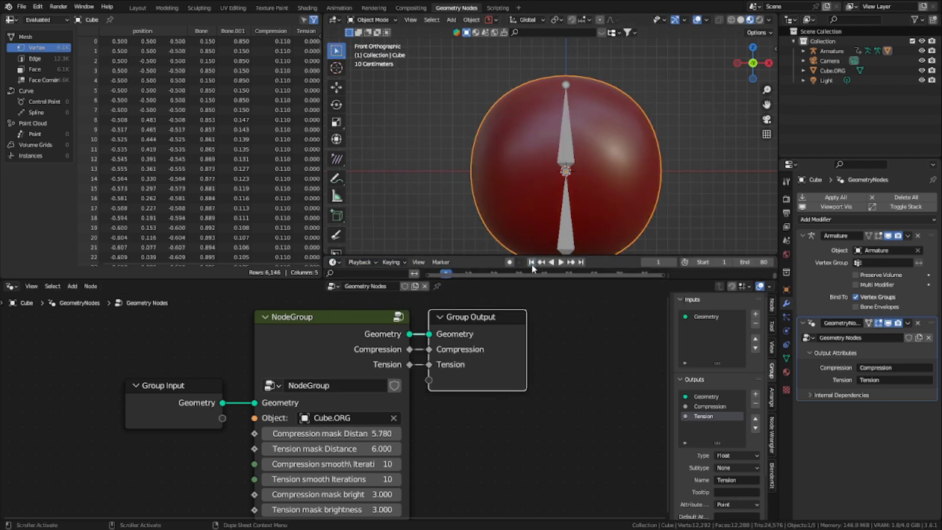
{"action": "left_click", "coordinate": [397, 433]}
{"action": "left_click_drag", "start_coordinate": [358, 434], "coordinate": [365, 434]}
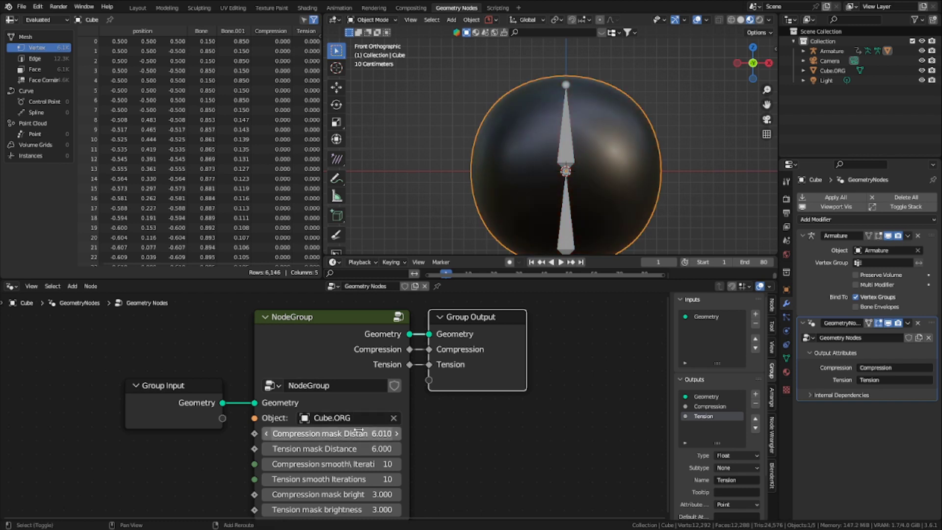
Play the animation to frame 18 and set both Compression mask Distance and Tension mask Distance to 6.000
{"action": "key", "text": "space"}
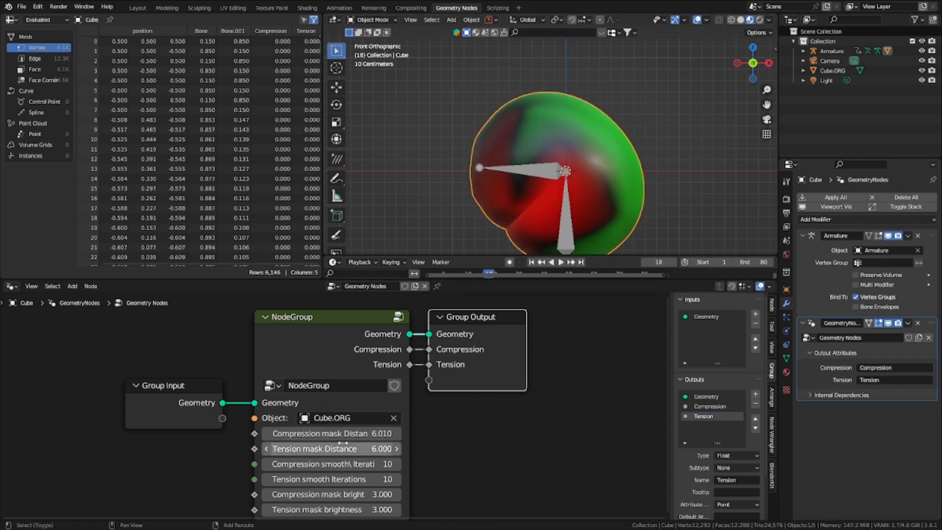
{"action": "mouse_move", "coordinate": [343, 447]}
{"action": "left_mouse_down"}
{"action": "mouse_move", "coordinate": [336, 437]}
{"action": "mouse_move", "coordinate": [350, 447]}
{"action": "left_mouse_up"}
{"action": "type", "text": "6"}
{"action": "key", "text": "Return"}
{"action": "left_click", "coordinate": [344, 434]}
{"action": "type", "text": "6"}
{"action": "key", "text": "Return"}
Try 15 for both the compression and tension smooth Iterations on the node group
{"action": "left_click", "coordinate": [376, 464]}
{"action": "type", "text": "15"}
{"action": "key", "text": "Return"}
{"action": "middle_click_drag", "start_coordinate": [295, 477], "coordinate": [303, 430]}
{"action": "mouse_move", "coordinate": [320, 443]}
{"action": "left_mouse_down", "text": "shift"}
{"action": "mouse_move", "coordinate": [320, 463]}
{"action": "mouse_move", "coordinate": [330, 449]}
{"action": "left_mouse_up", "text": "shift"}
{"action": "key", "text": "ctrl+z"}
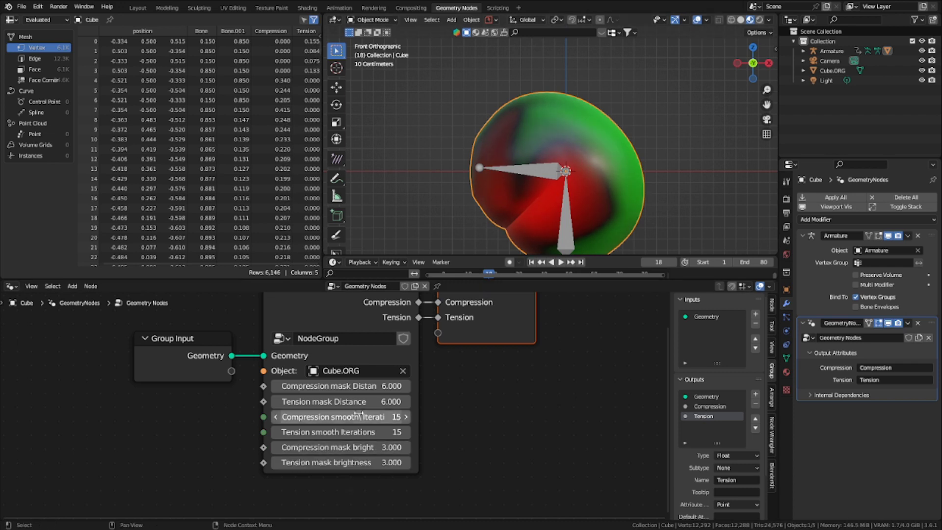
Set both the compression and tension smooth Iterations to 10
{"action": "left_click_drag", "start_coordinate": [358, 416], "coordinate": [359, 432]}
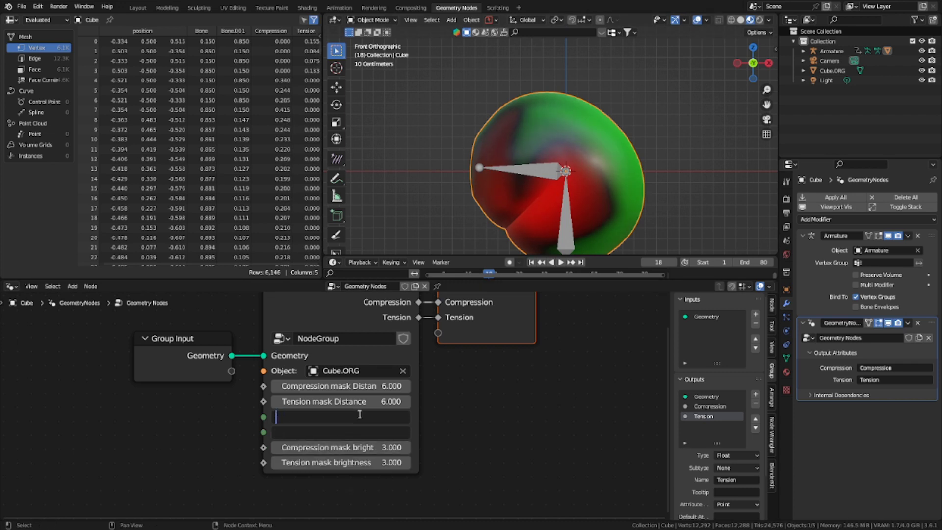
{"action": "type", "text": "10"}
{"action": "key", "text": "Return"}
Play the bending animation and examine the masks on the mesh from the front and in perspective
{"action": "middle_click_drag", "start_coordinate": [540, 192], "coordinate": [569, 175]}
{"action": "key", "text": "space"}
{"action": "key", "text": "KP_1"}
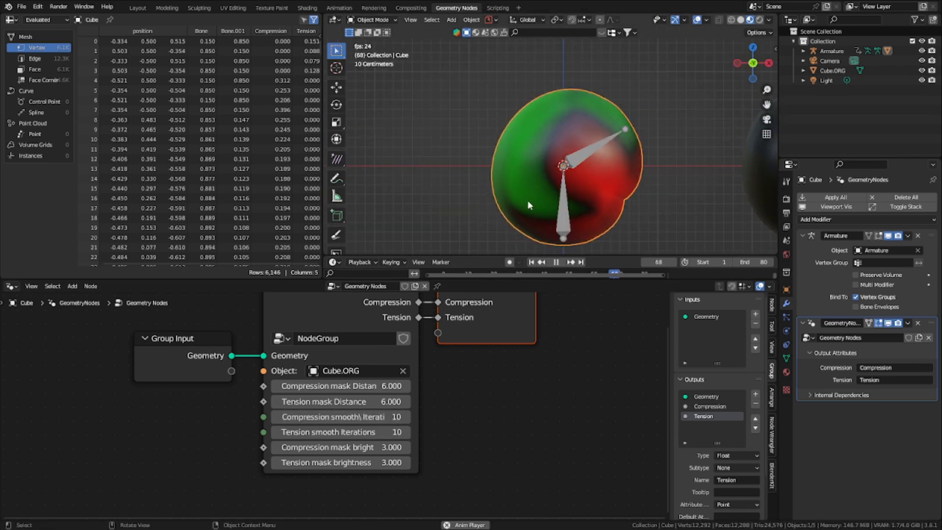
{"action": "middle_click_drag", "start_coordinate": [508, 192], "coordinate": [553, 173]}
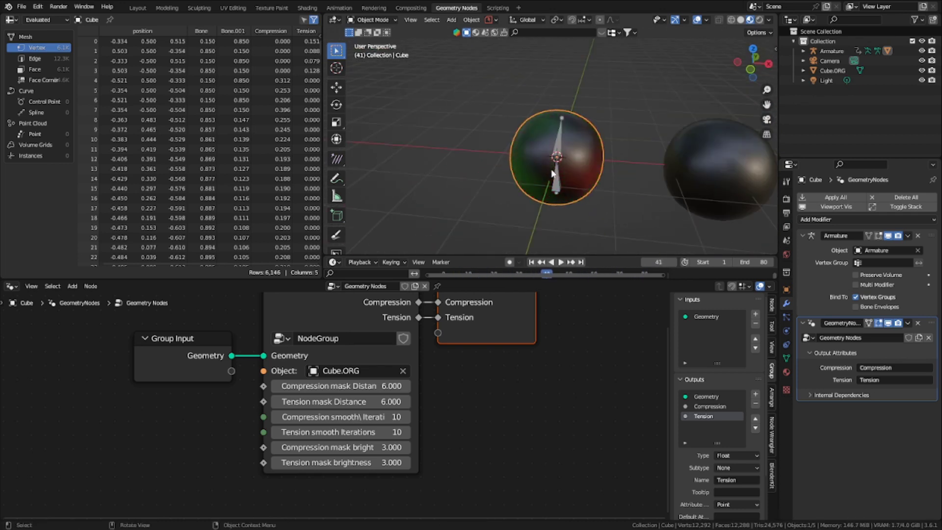
{"action": "key", "text": "space"}
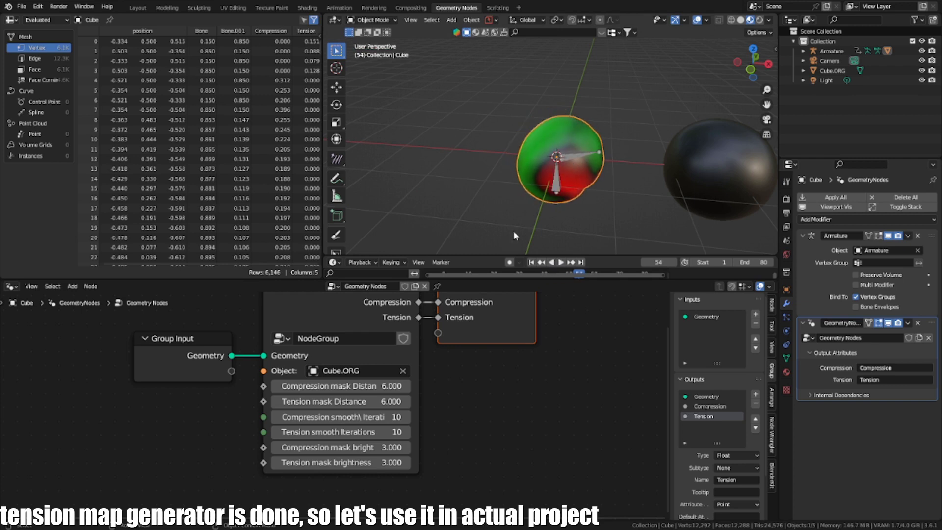
Open the NodeGroup for editing and look over its complete node tree
{"action": "scroll", "coordinate": [407, 374], "scroll_direction": "down", "scroll_amount": 3}
{"action": "left_click", "coordinate": [367, 333]}
{"action": "key", "text": "Tab"}
{"action": "scroll", "coordinate": [466, 366], "scroll_direction": "down", "scroll_amount": 1}
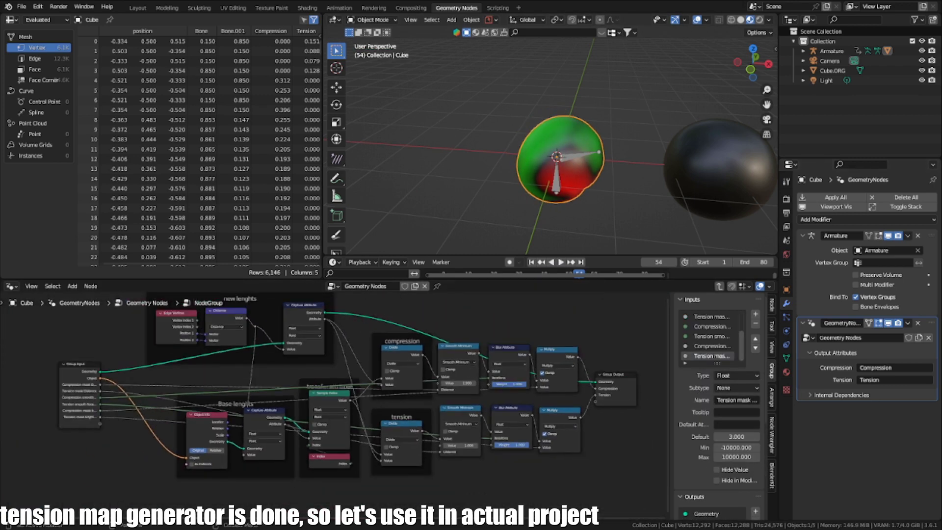
{"action": "middle_click_drag", "start_coordinate": [530, 373], "coordinate": [434, 294]}
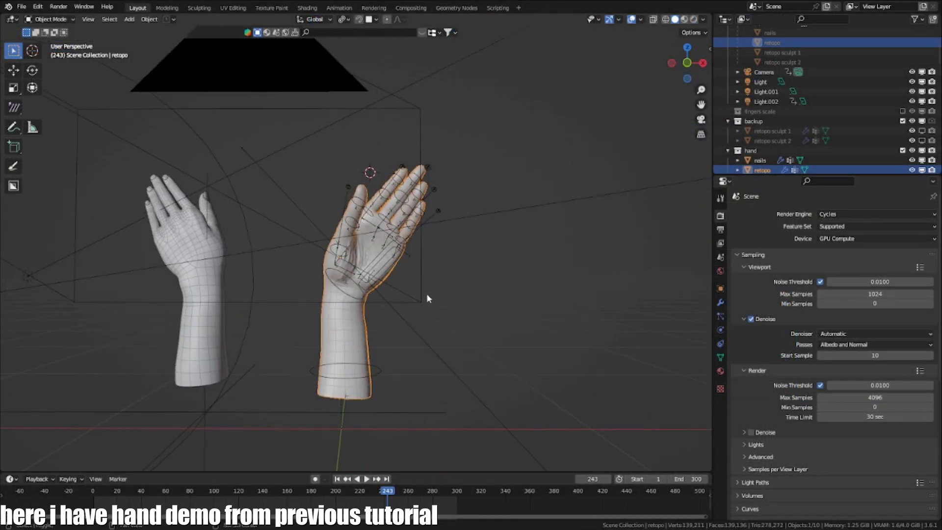
Duplicate the retopo hand about 0.55 m along the X axis and remove all modifiers from the copy
{"action": "key", "text": "shift+d"}
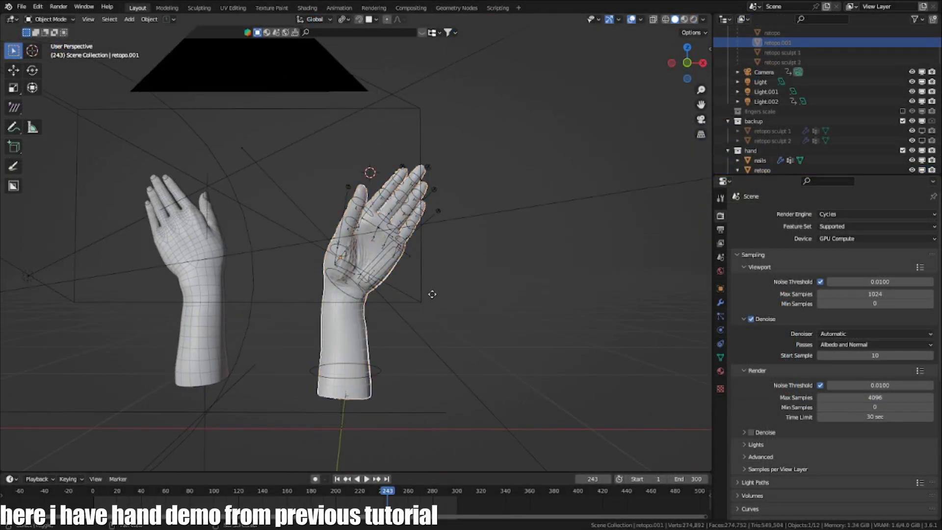
{"action": "key", "text": "x"}
{"action": "left_click", "coordinate": [563, 296]}
{"action": "left_click", "coordinate": [720, 302]}
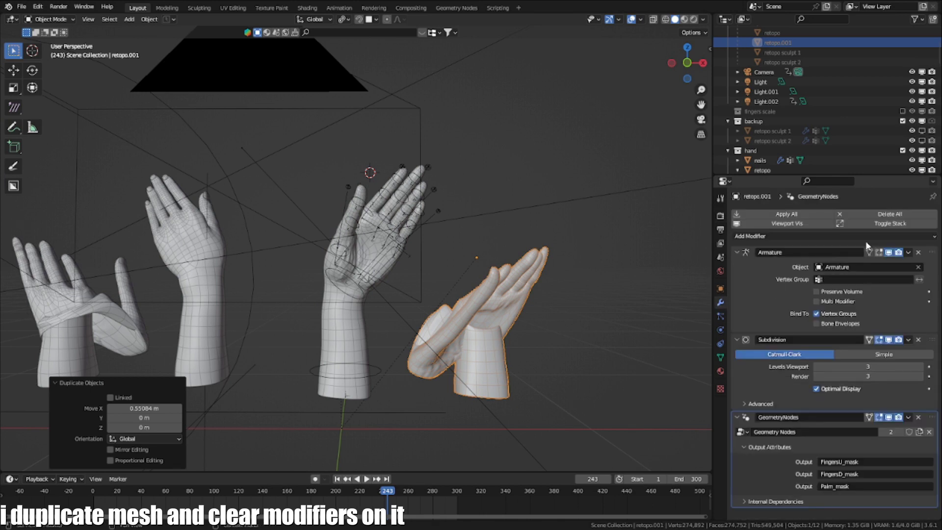
{"action": "left_click", "coordinate": [919, 252]}
{"action": "left_click", "coordinate": [918, 252]}
{"action": "left_click", "coordinate": [918, 252]}
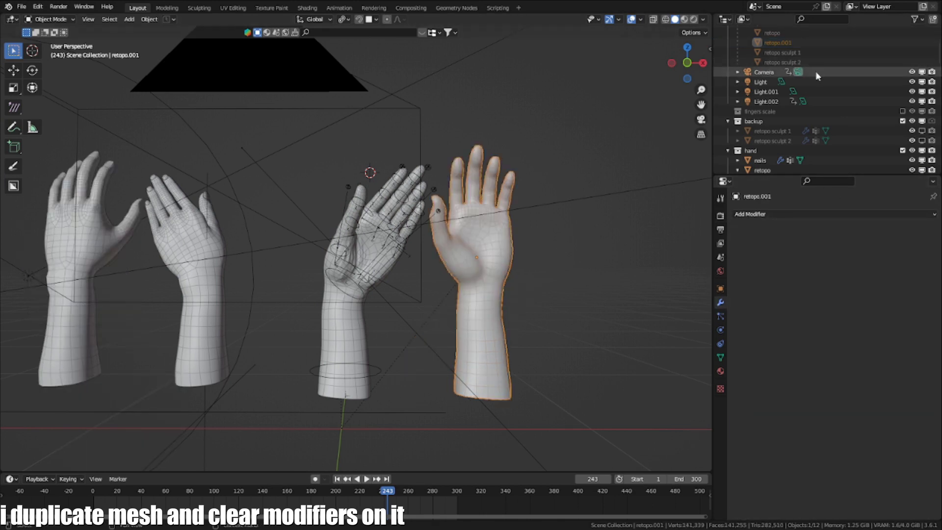
Rename the duplicated hand mesh as retopo.ORG
{"action": "scroll", "coordinate": [805, 94], "scroll_direction": "down", "scroll_amount": 4}
{"action": "scroll", "coordinate": [786, 130], "scroll_direction": "down", "scroll_amount": 3}
{"action": "double_click", "coordinate": [791, 93]}
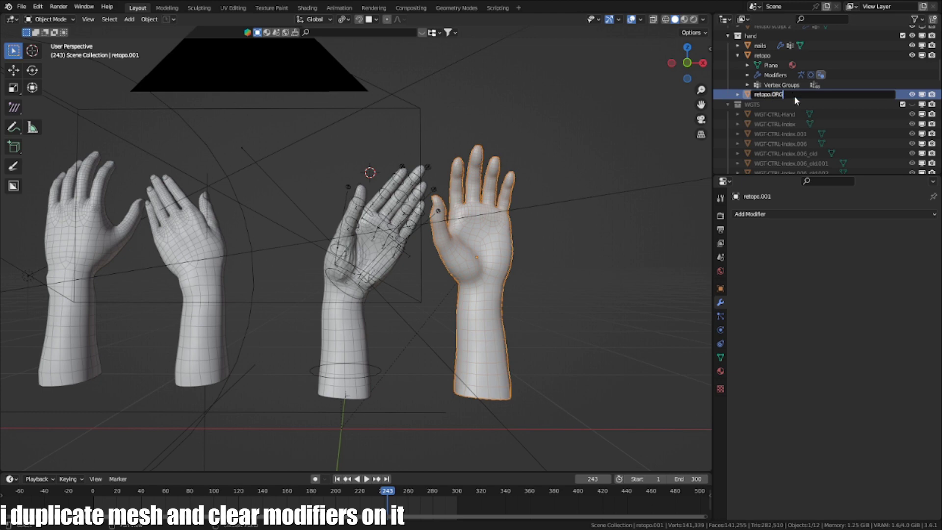
{"action": "key", "text": "Return"}
Duplicate the GeometryNodes modifier on the retopo hand and place the copy between Armature and Subdivision
{"action": "left_click", "coordinate": [367, 258]}
{"action": "middle_click_drag", "start_coordinate": [367, 257], "coordinate": [342, 264]}
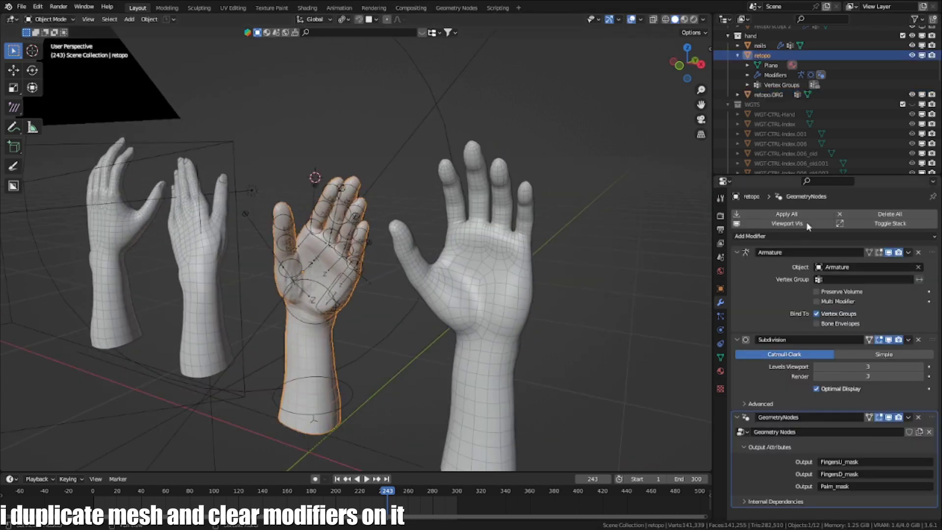
{"action": "left_click", "coordinate": [908, 418]}
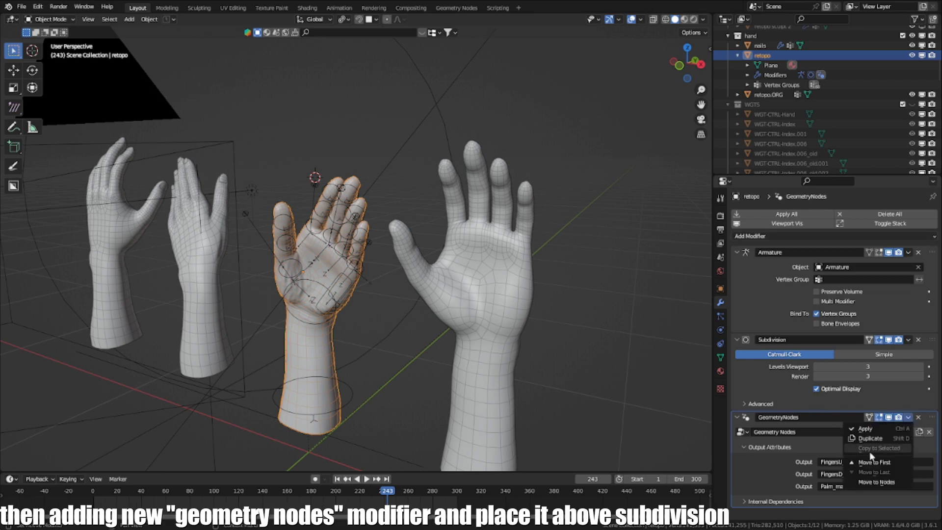
{"action": "left_click", "coordinate": [879, 462]}
{"action": "scroll", "coordinate": [910, 429], "scroll_direction": "down", "scroll_amount": 4}
{"action": "left_click_drag", "start_coordinate": [929, 429], "coordinate": [901, 244]}
{"action": "scroll", "coordinate": [869, 265], "scroll_direction": "up", "scroll_amount": 3}
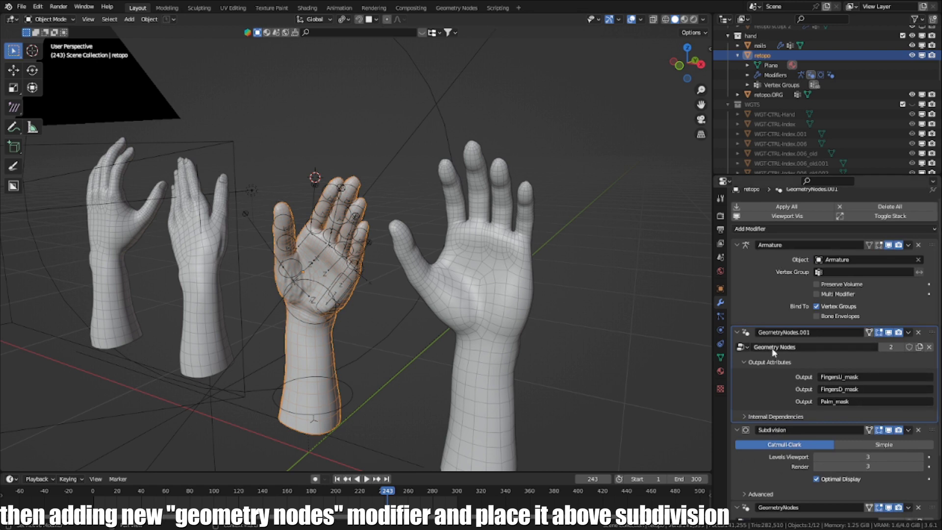
Unlink the copied modifier's node group and create a new one for it in the Geometry Nodes workspace
{"action": "left_click", "coordinate": [929, 348]}
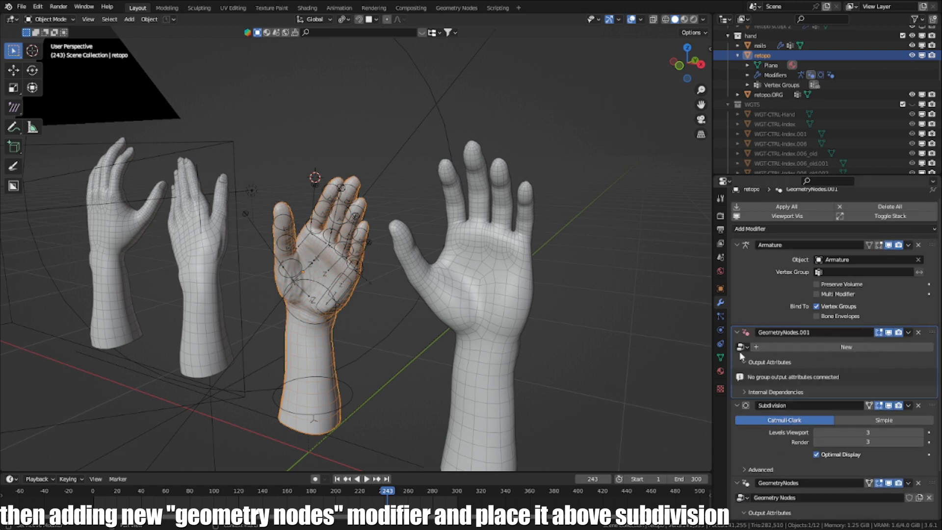
{"action": "left_click", "coordinate": [454, 8]}
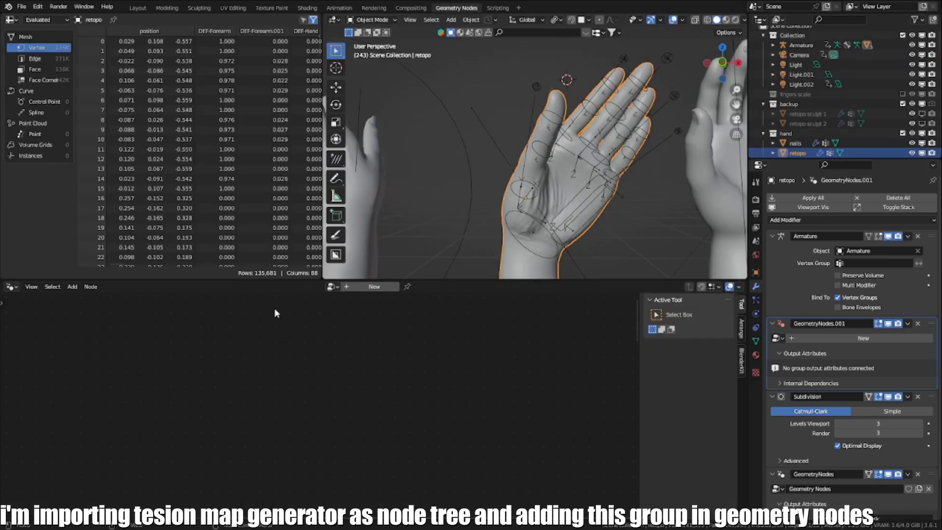
{"action": "left_click", "coordinate": [363, 287]}
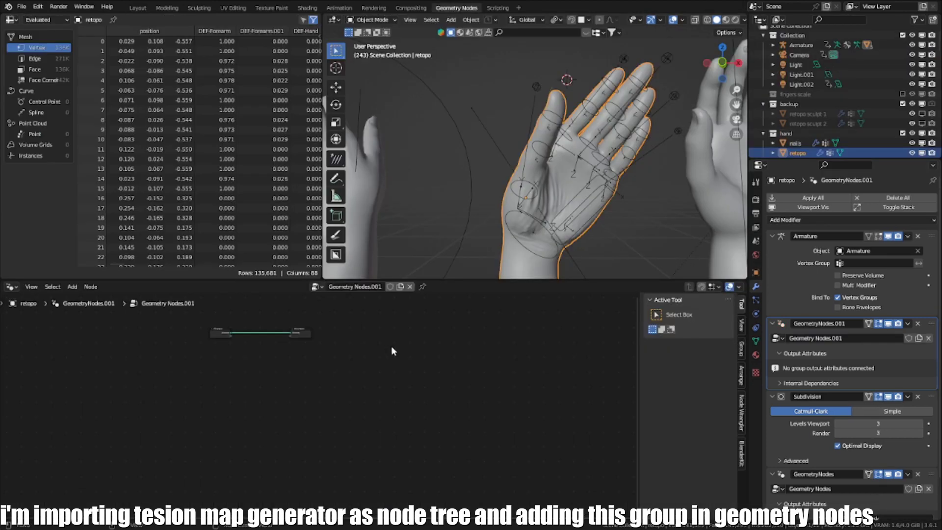
Append the Tension maps generator node tree from the file tension map generator.blend
{"action": "left_click", "coordinate": [21, 6]}
{"action": "left_click", "coordinate": [34, 117]}
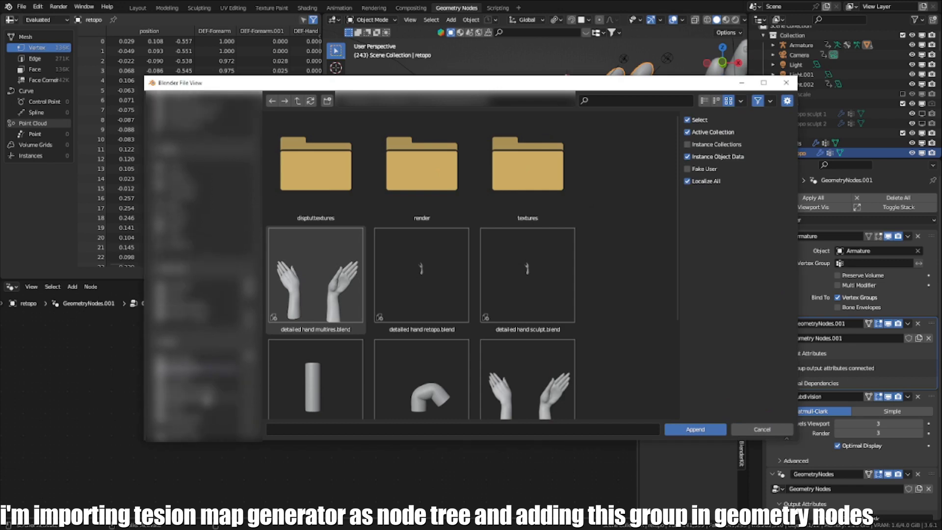
{"action": "left_click", "coordinate": [208, 395]}
{"action": "scroll", "coordinate": [443, 293], "scroll_direction": "down", "scroll_amount": 5}
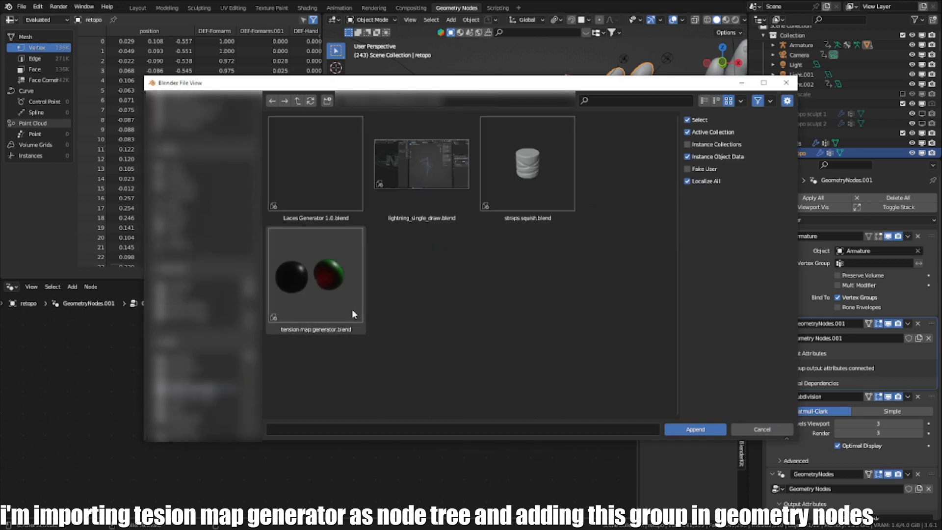
{"action": "double_click", "coordinate": [359, 315]}
{"action": "scroll", "coordinate": [452, 276], "scroll_direction": "down", "scroll_amount": 2}
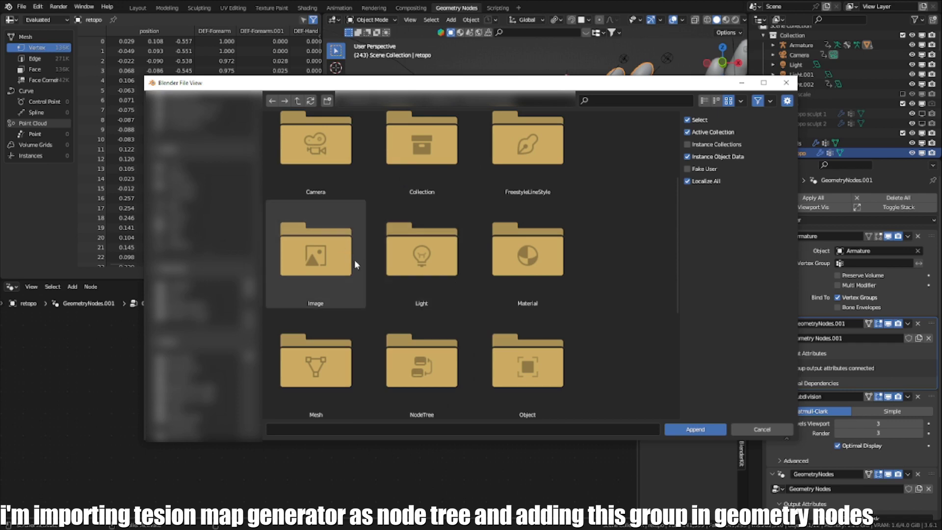
{"action": "scroll", "coordinate": [423, 269], "scroll_direction": "down", "scroll_amount": 2}
{"action": "double_click", "coordinate": [423, 270]}
{"action": "left_click", "coordinate": [417, 195]}
{"action": "double_click", "coordinate": [418, 195]}
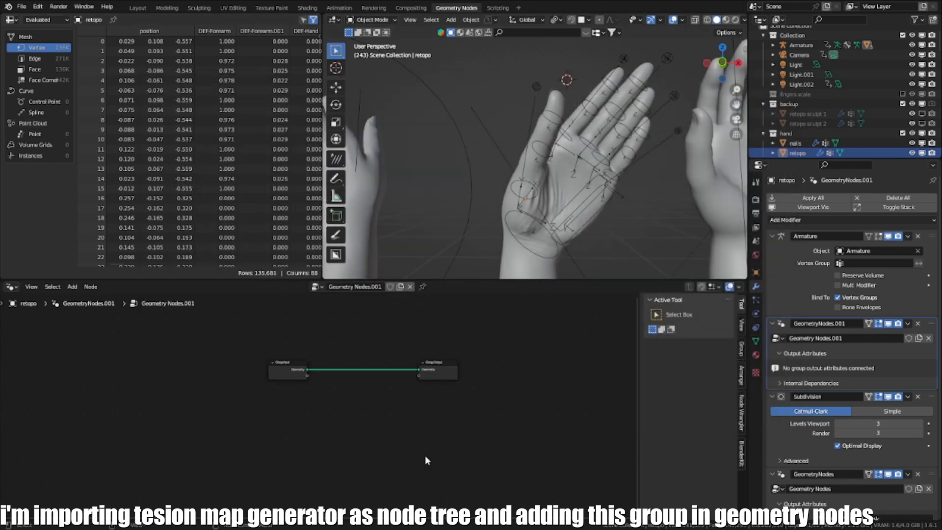
Add the Tension maps generator group on the Geometry link between Group Input and Group Output
{"action": "key", "text": "shift+a"}
{"action": "mouse_move", "coordinate": [355, 491]}
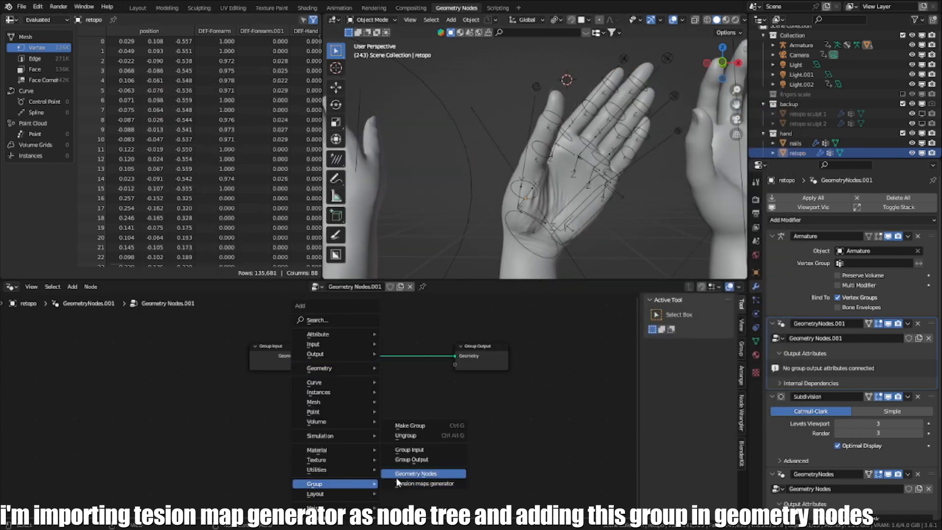
{"action": "left_click", "coordinate": [412, 481]}
{"action": "left_click", "coordinate": [386, 345]}
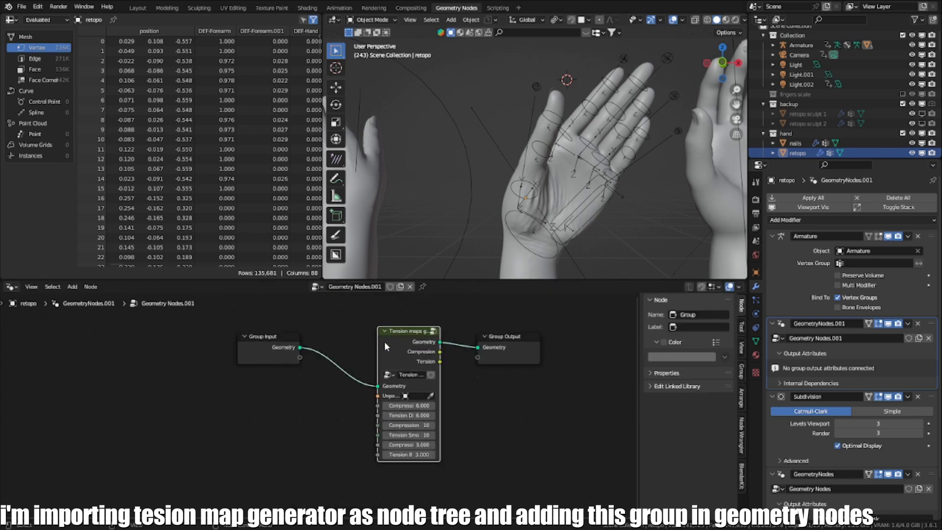
Assign the undeformed hand copy as the group's object and connect its compression and Tension outputs to Group Output
{"action": "scroll", "coordinate": [384, 342], "scroll_direction": "up", "scroll_amount": 3}
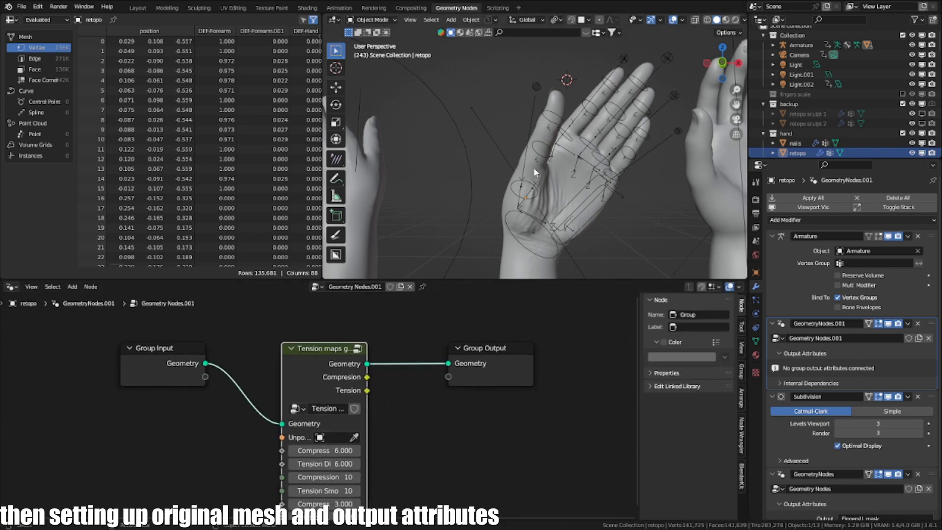
{"action": "left_click", "coordinate": [358, 441]}
{"action": "left_click", "coordinate": [654, 202]}
{"action": "scroll", "coordinate": [334, 410], "scroll_direction": "up", "scroll_amount": 2}
{"action": "left_click_drag", "start_coordinate": [473, 372], "coordinate": [470, 372]}
{"action": "left_click_drag", "start_coordinate": [375, 388], "coordinate": [470, 388]}
Name the modifier's output attributes Compression and Tension
{"action": "left_click", "coordinate": [859, 368]}
{"action": "type", "text": "Compressi"}
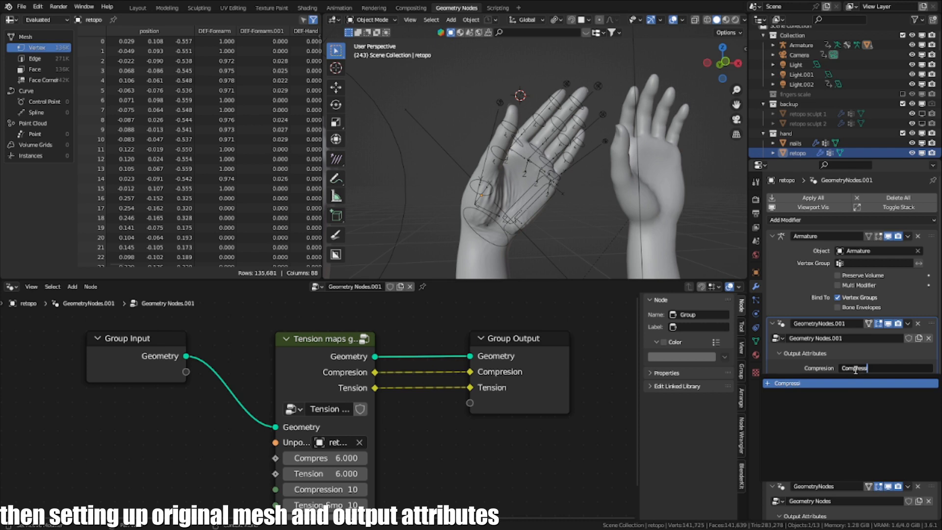
{"action": "key", "text": "Return"}
{"action": "left_click", "coordinate": [860, 381]}
{"action": "type", "text": "Tensio"}
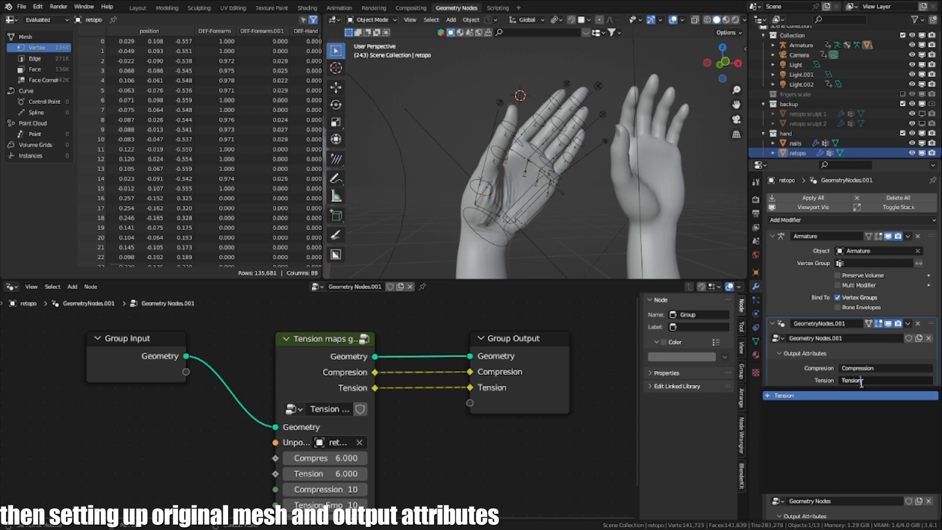
{"action": "type", "text": "n"}
{"action": "key", "text": "Return"}
{"action": "left_click", "coordinate": [879, 380]}
{"action": "key", "text": "Return"}
Select the retopo hand, activate its GeometryNodes modifier below Subdivision, and examine that modifier's node tree
{"action": "scroll", "coordinate": [394, 341], "scroll_direction": "down", "scroll_amount": 3}
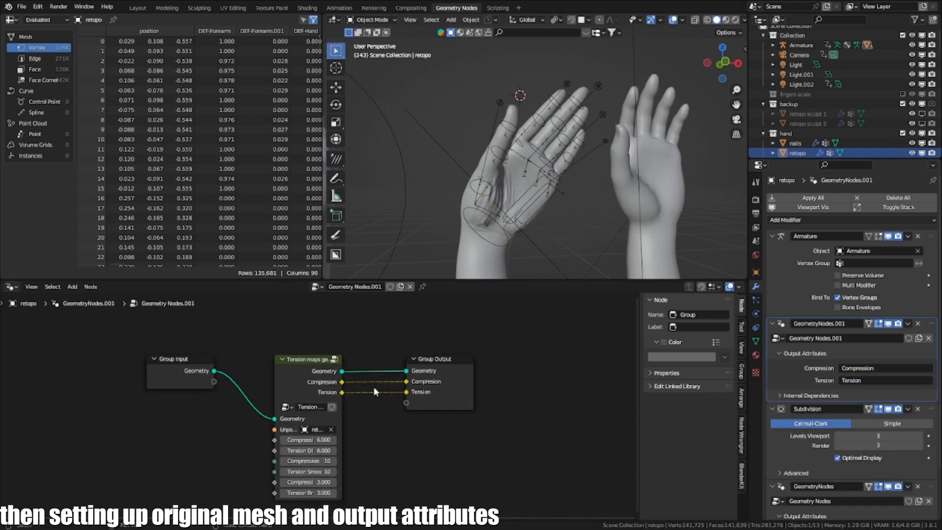
{"action": "middle_click_drag", "start_coordinate": [375, 384], "coordinate": [381, 358]}
{"action": "scroll", "coordinate": [381, 364], "scroll_direction": "up", "scroll_amount": 3}
{"action": "middle_click_drag", "start_coordinate": [642, 98], "coordinate": [583, 137]}
{"action": "left_click", "coordinate": [564, 159]}
{"action": "left_click", "coordinate": [542, 190]}
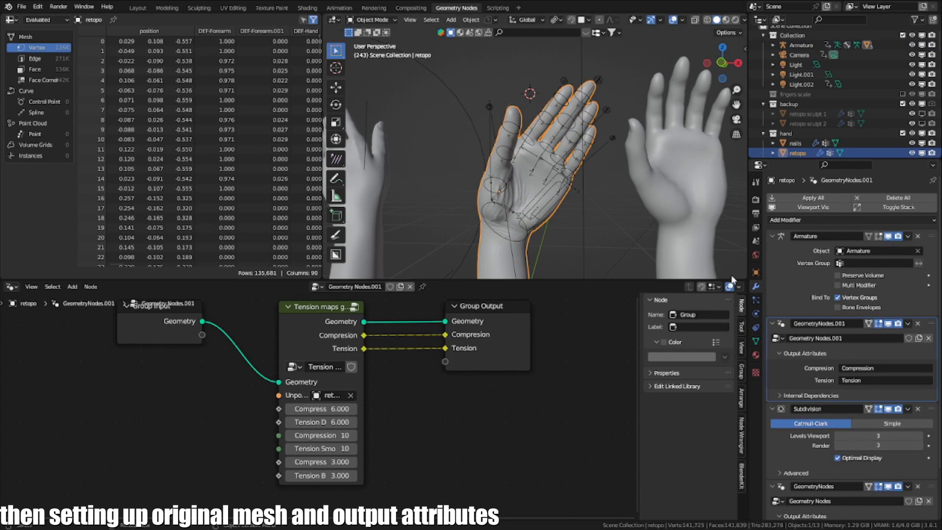
{"action": "scroll", "coordinate": [814, 416], "scroll_direction": "down", "scroll_amount": 3}
{"action": "left_click", "coordinate": [808, 461]}
{"action": "scroll", "coordinate": [393, 393], "scroll_direction": "down", "scroll_amount": 5}
{"action": "middle_click_drag", "start_coordinate": [516, 103], "coordinate": [527, 146]}
{"action": "scroll", "coordinate": [527, 147], "scroll_direction": "up", "scroll_amount": 3}
{"action": "scroll", "coordinate": [423, 327], "scroll_direction": "down", "scroll_amount": 6}
{"action": "middle_click_drag", "start_coordinate": [423, 327], "coordinate": [400, 293]}
{"action": "scroll", "coordinate": [295, 513], "scroll_direction": "up", "scroll_amount": 8}
{"action": "middle_click_drag", "start_coordinate": [334, 321], "coordinate": [287, 441]}
{"action": "scroll", "coordinate": [305, 437], "scroll_direction": "down", "scroll_amount": 6}
Add a Named Attribute node and place it beneath the Mix stage frame, beside the finger height nodes
{"action": "key", "text": "shift+a"}
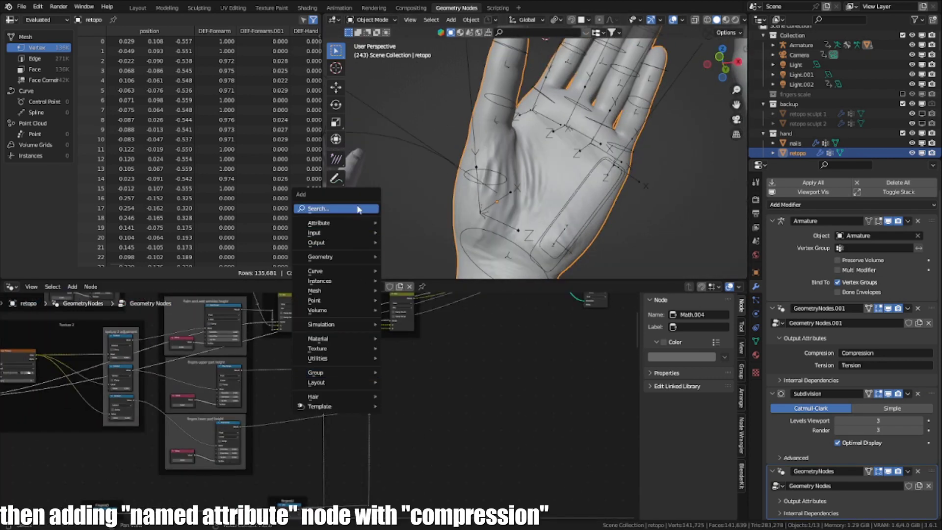
{"action": "mouse_move", "coordinate": [360, 223]}
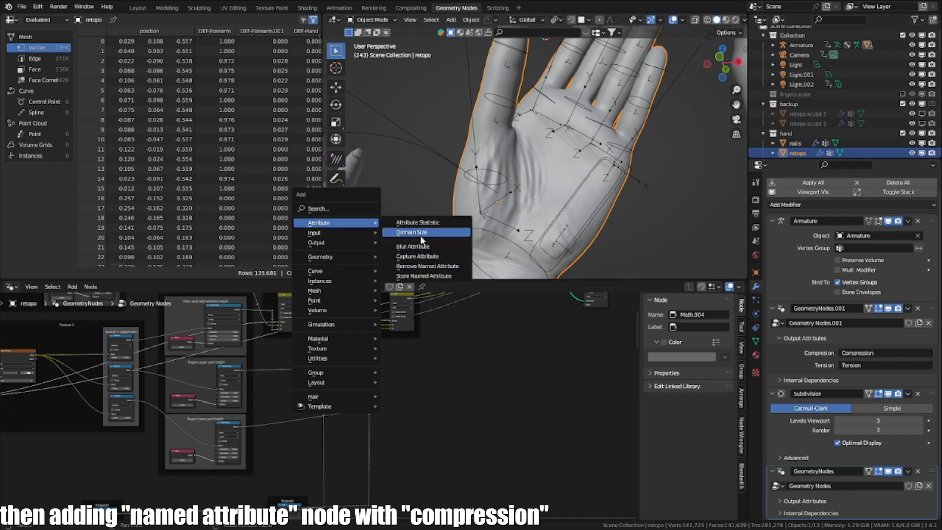
{"action": "left_click", "coordinate": [346, 209]}
{"action": "type", "text": "name"}
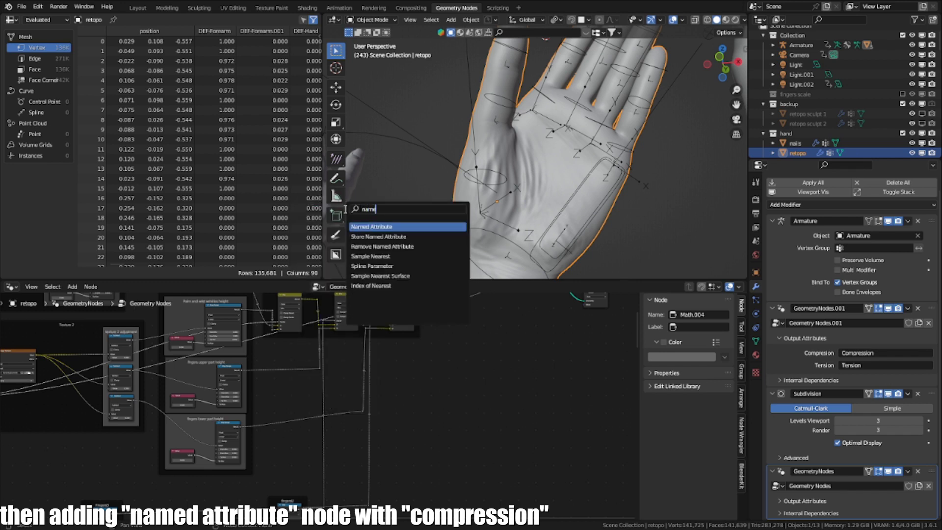
{"action": "key", "text": "Return"}
{"action": "left_click", "coordinate": [410, 382]}
{"action": "scroll", "coordinate": [357, 442], "scroll_direction": "up", "scroll_amount": 2}
{"action": "middle_click_drag", "start_coordinate": [410, 382], "coordinate": [369, 423]}
{"action": "scroll", "coordinate": [464, 431], "scroll_direction": "down", "scroll_amount": 3}
{"action": "scroll", "coordinate": [380, 402], "scroll_direction": "up", "scroll_amount": 2}
{"action": "key", "text": "g"}
{"action": "left_click", "coordinate": [272, 462]}
{"action": "scroll", "coordinate": [385, 400], "scroll_direction": "up", "scroll_amount": 6}
{"action": "key", "text": "g"}
{"action": "left_click", "coordinate": [381, 392]}
{"action": "scroll", "coordinate": [369, 423], "scroll_direction": "down", "scroll_amount": 6}
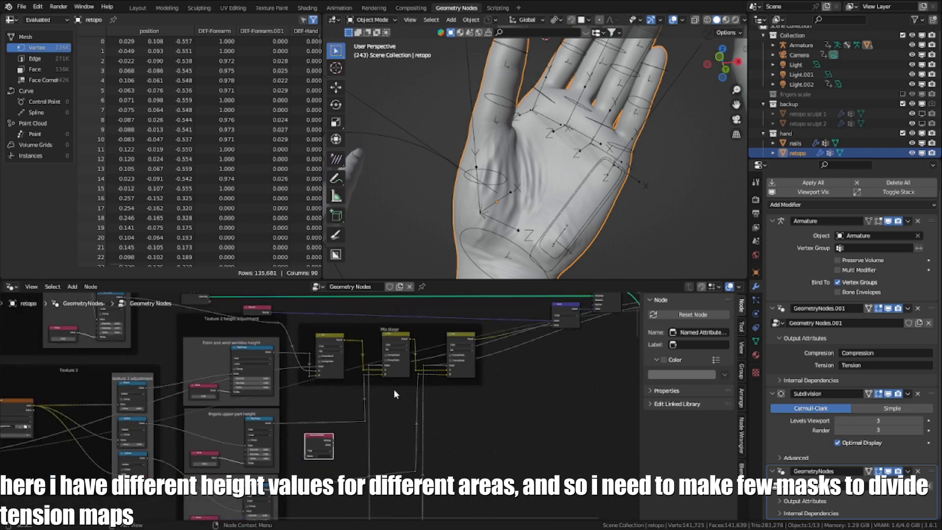
Switch the retopo hand to Vertex Paint mode
{"action": "middle_click_drag", "start_coordinate": [153, 468], "coordinate": [299, 385]}
{"action": "scroll", "coordinate": [301, 392], "scroll_direction": "down", "scroll_amount": 6}
{"action": "middle_click_drag", "start_coordinate": [232, 479], "coordinate": [265, 378]}
{"action": "scroll", "coordinate": [290, 393], "scroll_direction": "up", "scroll_amount": 4}
{"action": "middle_click_drag", "start_coordinate": [369, 267], "coordinate": [563, 163]}
{"action": "key", "text": "ctrl+Tab"}
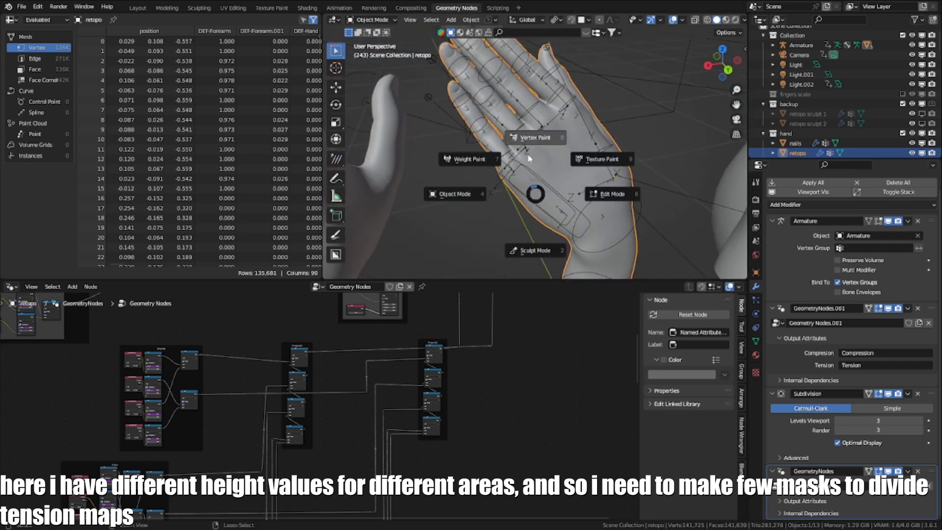
{"action": "key", "text": "8"}
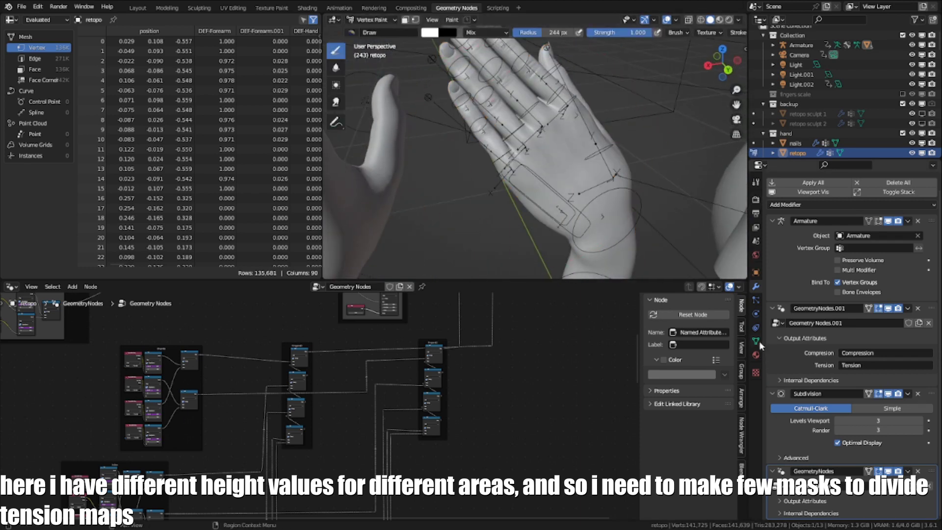
Add a black vertex-domain color attribute named FingersU to the retopo mesh
{"action": "left_click", "coordinate": [756, 341]}
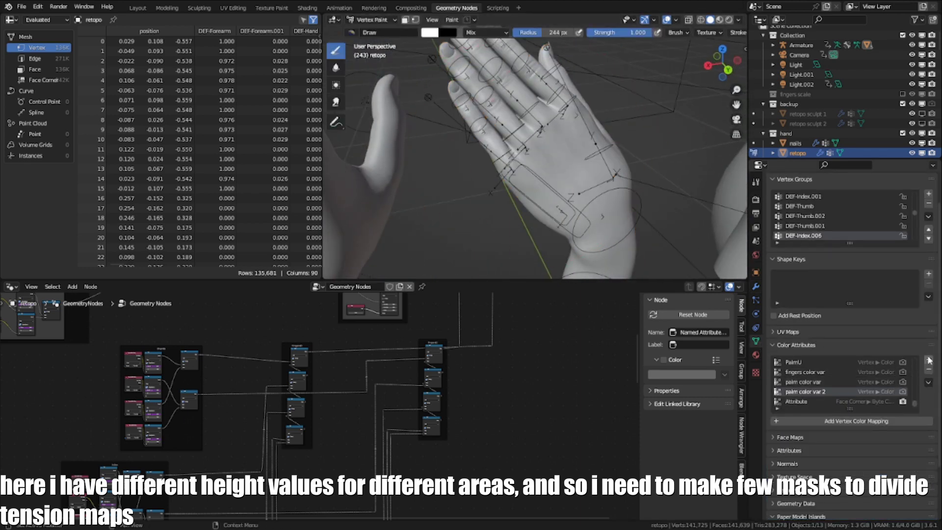
{"action": "left_click", "coordinate": [929, 360]}
{"action": "left_click", "coordinate": [909, 373]}
{"action": "type", "text": "Fin"}
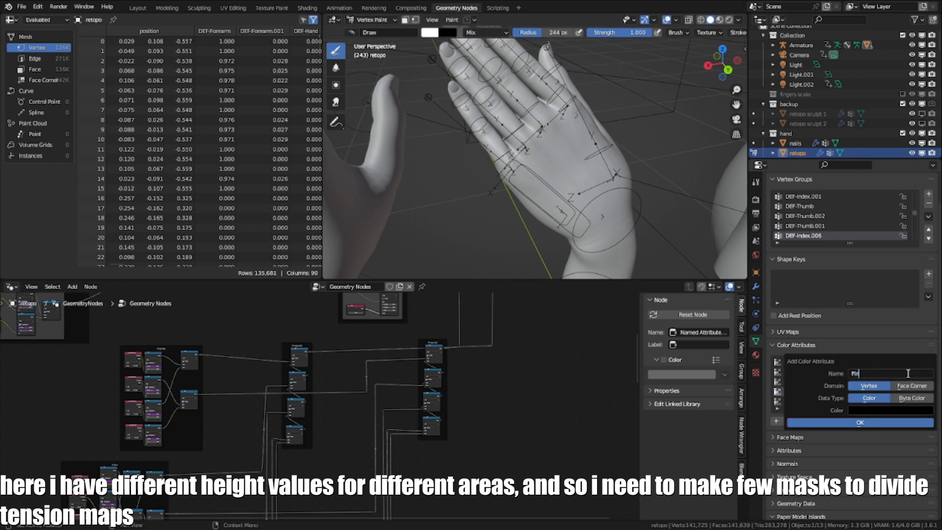
{"action": "type", "text": "gers"}
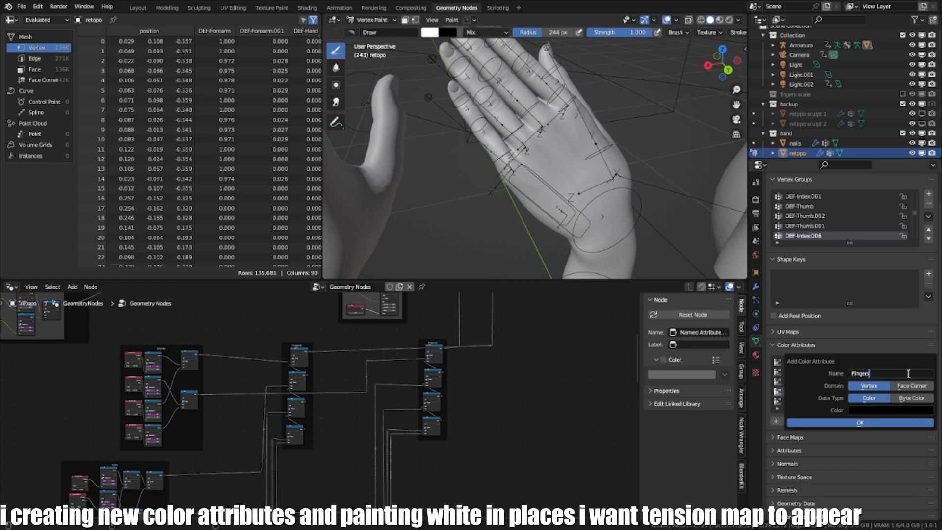
{"action": "type", "text": "U"}
{"action": "key", "text": "Return"}
{"action": "left_click", "coordinate": [848, 422]}
Add two more black vertex-domain color attributes named FingersD and PalmAndWrist
{"action": "left_click", "coordinate": [929, 361]}
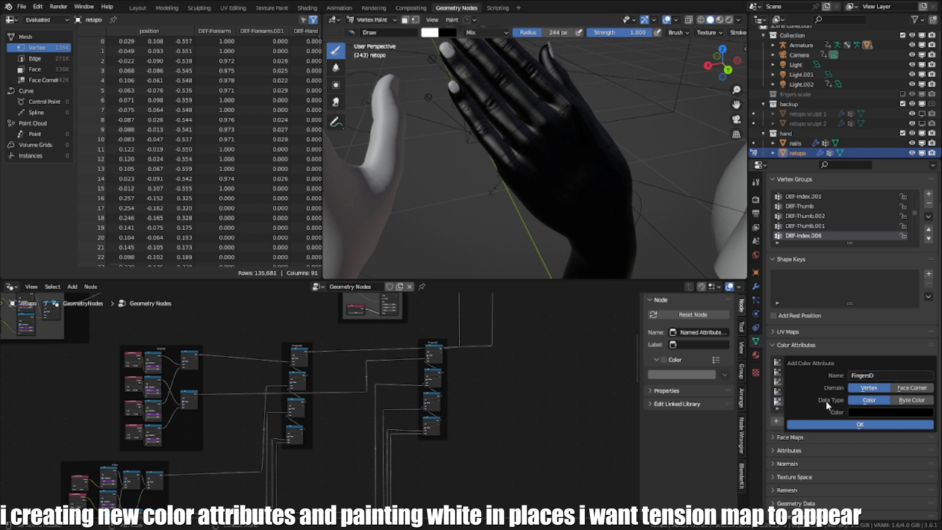
{"action": "left_click", "coordinate": [839, 424]}
{"action": "left_click", "coordinate": [930, 362]}
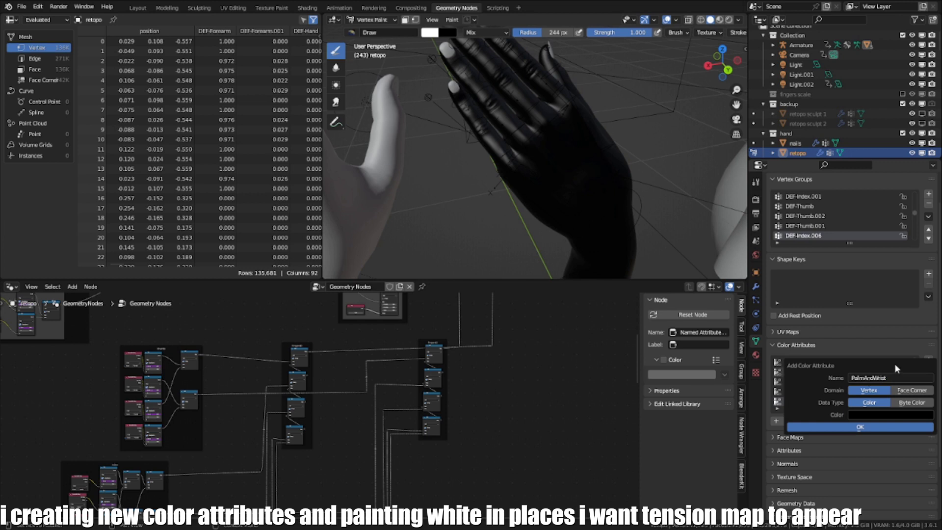
{"action": "left_click", "coordinate": [873, 427]}
Paint white into the FingersU attribute over the backs of the fingers, the knuckle area and the thumb, resizing the brush as needed
{"action": "mouse_move", "coordinate": [506, 190]}
{"action": "middle_mouse_down"}
{"action": "mouse_move", "coordinate": [533, 196]}
{"action": "mouse_move", "coordinate": [524, 200]}
{"action": "middle_mouse_up"}
{"action": "key", "text": "f"}
{"action": "left_click", "coordinate": [564, 200]}
{"action": "scroll", "coordinate": [475, 173], "scroll_direction": "up", "scroll_amount": 1}
{"action": "mouse_move", "coordinate": [441, 149]}
{"action": "left_mouse_down"}
{"action": "mouse_move", "coordinate": [486, 236]}
{"action": "mouse_move", "coordinate": [471, 162]}
{"action": "mouse_move", "coordinate": [504, 200]}
{"action": "mouse_move", "coordinate": [522, 203]}
{"action": "mouse_move", "coordinate": [419, 43]}
{"action": "left_mouse_up"}
{"action": "scroll", "coordinate": [474, 228], "scroll_direction": "down", "scroll_amount": 2}
{"action": "middle_click_drag", "start_coordinate": [473, 228], "coordinate": [480, 206]}
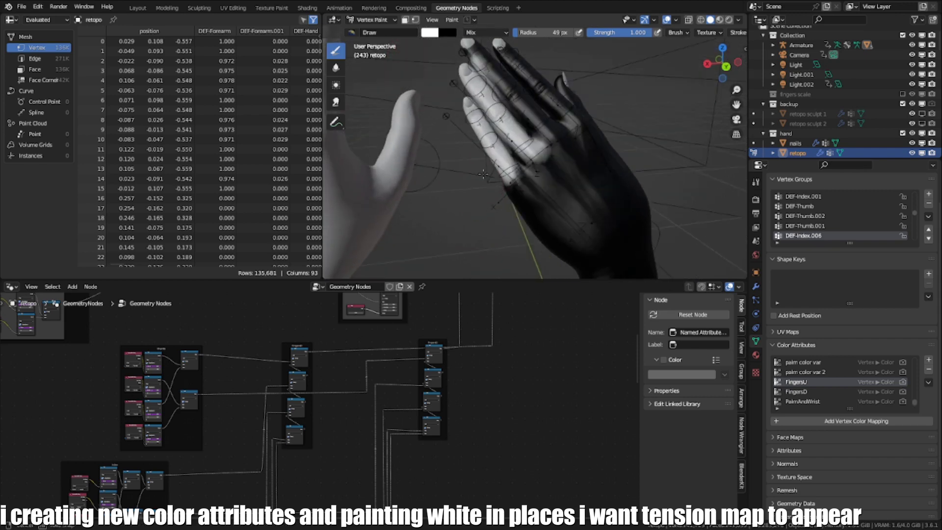
{"action": "scroll", "coordinate": [507, 169], "scroll_direction": "up", "scroll_amount": 3}
{"action": "key", "text": "f"}
{"action": "mouse_move", "coordinate": [506, 170]}
{"action": "left_mouse_down"}
{"action": "mouse_move", "coordinate": [508, 216]}
{"action": "mouse_move", "coordinate": [525, 174]}
{"action": "mouse_move", "coordinate": [601, 81]}
{"action": "mouse_move", "coordinate": [630, 74]}
{"action": "left_mouse_up"}
{"action": "left_click", "coordinate": [533, 211]}
{"action": "mouse_move", "coordinate": [631, 74]}
{"action": "middle_mouse_down"}
{"action": "mouse_move", "coordinate": [609, 88]}
{"action": "mouse_move", "coordinate": [565, 186]}
{"action": "middle_mouse_up"}
{"action": "mouse_move", "coordinate": [564, 187]}
{"action": "left_mouse_down"}
{"action": "mouse_move", "coordinate": [526, 164]}
{"action": "mouse_move", "coordinate": [459, 78]}
{"action": "left_mouse_up"}
{"action": "mouse_move", "coordinate": [548, 157]}
{"action": "middle_mouse_down"}
{"action": "mouse_move", "coordinate": [540, 162]}
{"action": "mouse_move", "coordinate": [572, 168]}
{"action": "mouse_move", "coordinate": [431, 179]}
{"action": "mouse_move", "coordinate": [557, 166]}
{"action": "mouse_move", "coordinate": [552, 131]}
{"action": "middle_mouse_up"}
{"action": "scroll", "coordinate": [535, 164], "scroll_direction": "up", "scroll_amount": 3}
{"action": "key", "text": "f"}
{"action": "left_click", "coordinate": [562, 130]}
{"action": "mouse_move", "coordinate": [577, 142]}
{"action": "left_mouse_down"}
{"action": "mouse_move", "coordinate": [565, 181]}
{"action": "mouse_move", "coordinate": [473, 220]}
{"action": "left_mouse_up"}
{"action": "mouse_move", "coordinate": [486, 215]}
{"action": "middle_mouse_down"}
{"action": "mouse_move", "coordinate": [368, 168]}
{"action": "mouse_move", "coordinate": [594, 221]}
{"action": "mouse_move", "coordinate": [548, 205]}
{"action": "mouse_move", "coordinate": [546, 182]}
{"action": "middle_mouse_up"}
{"action": "scroll", "coordinate": [545, 182], "scroll_direction": "up", "scroll_amount": 1}
{"action": "key", "text": "f"}
{"action": "left_click", "coordinate": [521, 181]}
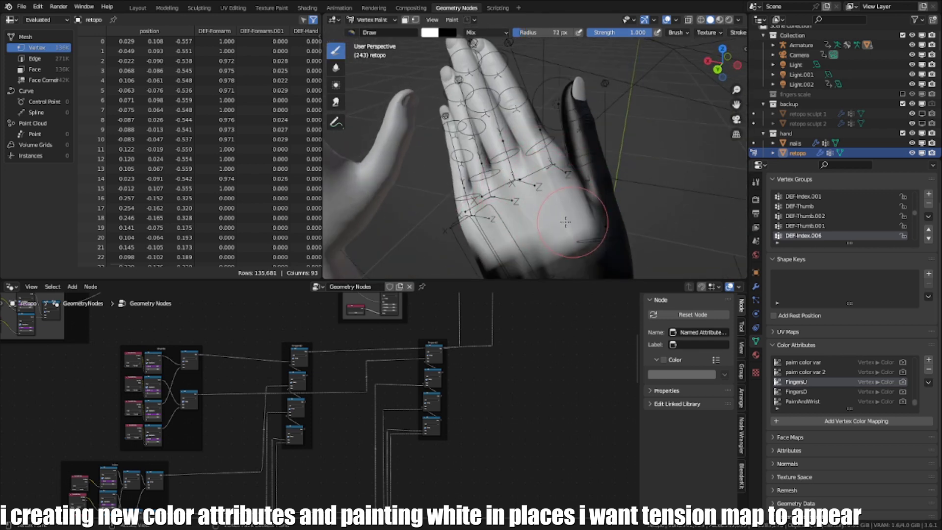
{"action": "middle_click_drag", "start_coordinate": [573, 222], "coordinate": [535, 222]}
{"action": "key", "text": "f"}
{"action": "mouse_move", "coordinate": [579, 120]}
{"action": "middle_mouse_down"}
{"action": "mouse_move", "coordinate": [452, 95]}
{"action": "mouse_move", "coordinate": [598, 173]}
{"action": "mouse_move", "coordinate": [596, 207]}
{"action": "middle_mouse_up"}
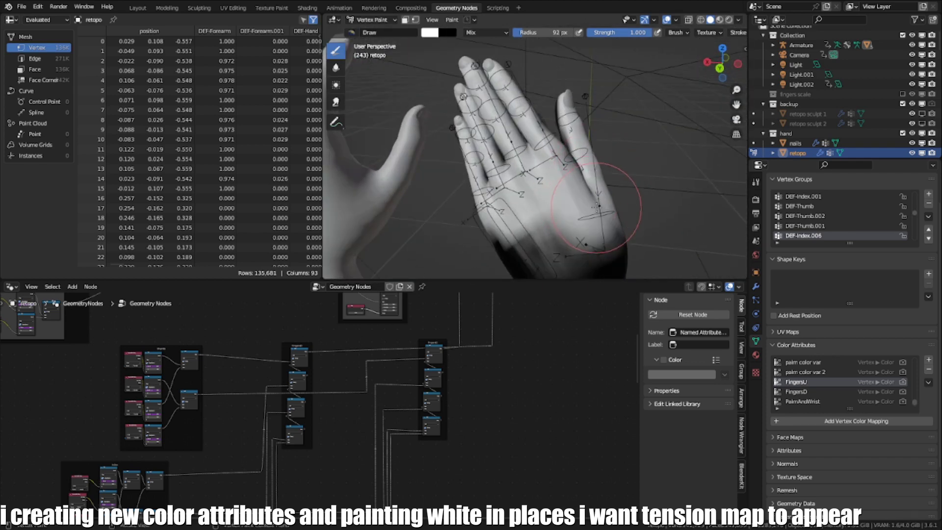
{"action": "middle_click_drag", "start_coordinate": [541, 195], "coordinate": [508, 238]}
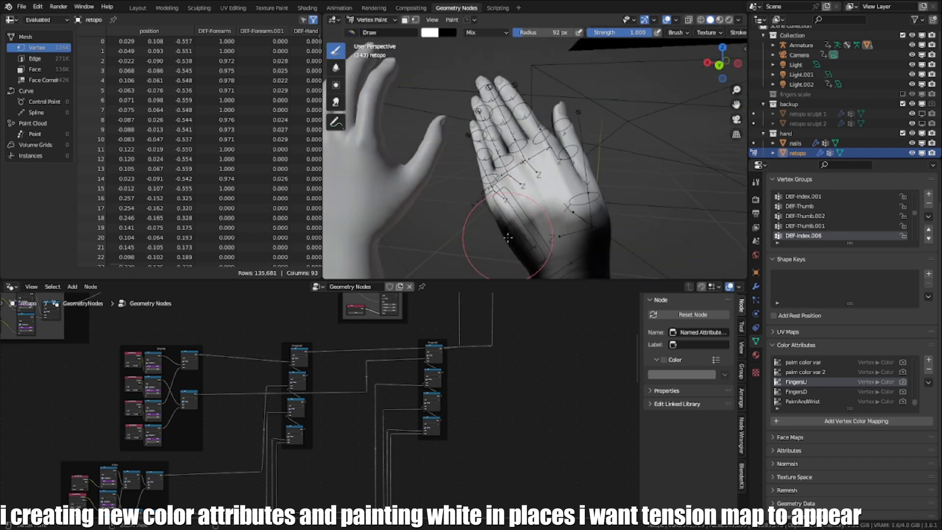
Activate the FingersD attribute and paint the palm side of the thumb and all fingers white
{"action": "middle_click_drag", "start_coordinate": [572, 201], "coordinate": [709, 117]}
{"action": "left_click", "coordinate": [808, 392]}
{"action": "middle_click_drag", "start_coordinate": [613, 162], "coordinate": [504, 141]}
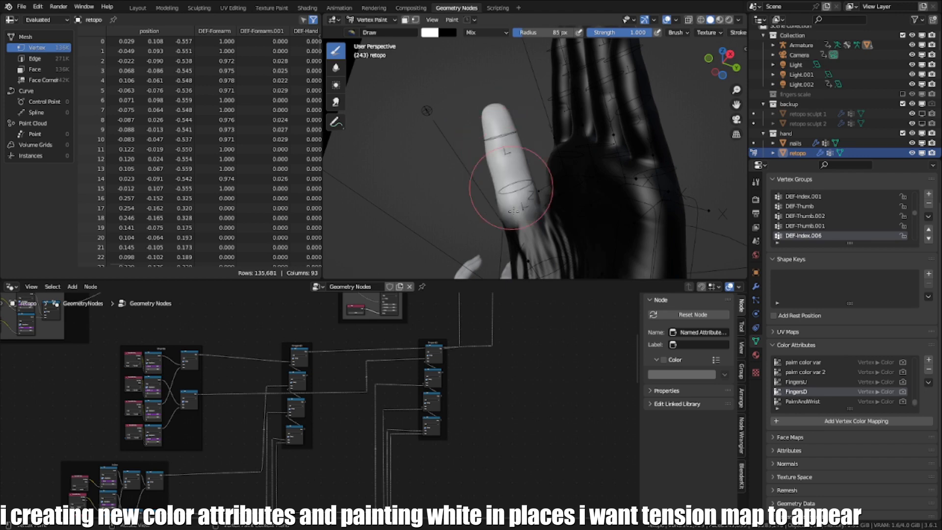
{"action": "middle_click_drag", "start_coordinate": [550, 206], "coordinate": [546, 121]}
{"action": "mouse_move", "coordinate": [568, 69]}
{"action": "left_mouse_down"}
{"action": "mouse_move", "coordinate": [633, 64]}
{"action": "mouse_move", "coordinate": [601, 173]}
{"action": "left_mouse_up"}
{"action": "mouse_move", "coordinate": [647, 107]}
{"action": "middle_mouse_down"}
{"action": "mouse_move", "coordinate": [589, 147]}
{"action": "mouse_move", "coordinate": [526, 168]}
{"action": "mouse_move", "coordinate": [615, 176]}
{"action": "middle_mouse_up"}
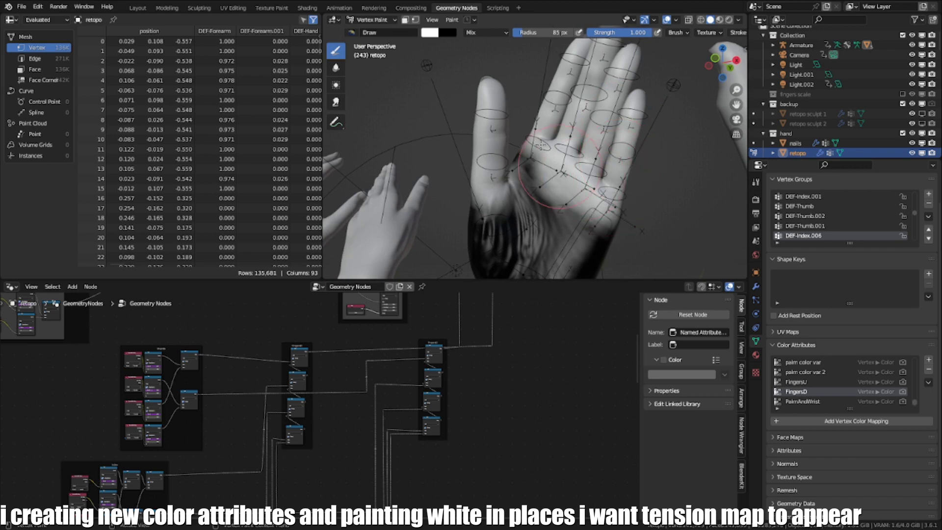
{"action": "mouse_move", "coordinate": [544, 149]}
{"action": "middle_mouse_down"}
{"action": "mouse_move", "coordinate": [496, 129]}
{"action": "mouse_move", "coordinate": [662, 235]}
{"action": "middle_mouse_up"}
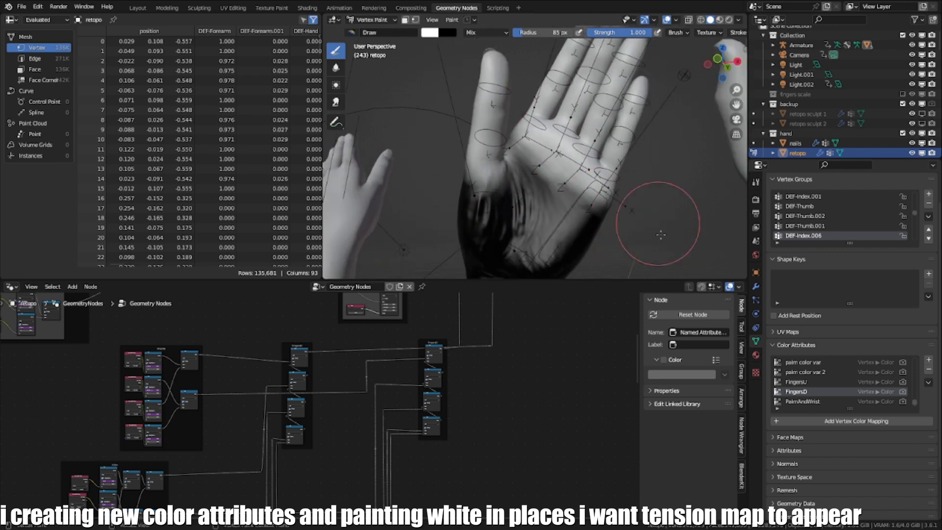
Paint the palm, back of the hand and wrist white in the PalmAndWrist attribute, and return to Object Mode
{"action": "left_click", "coordinate": [796, 401]}
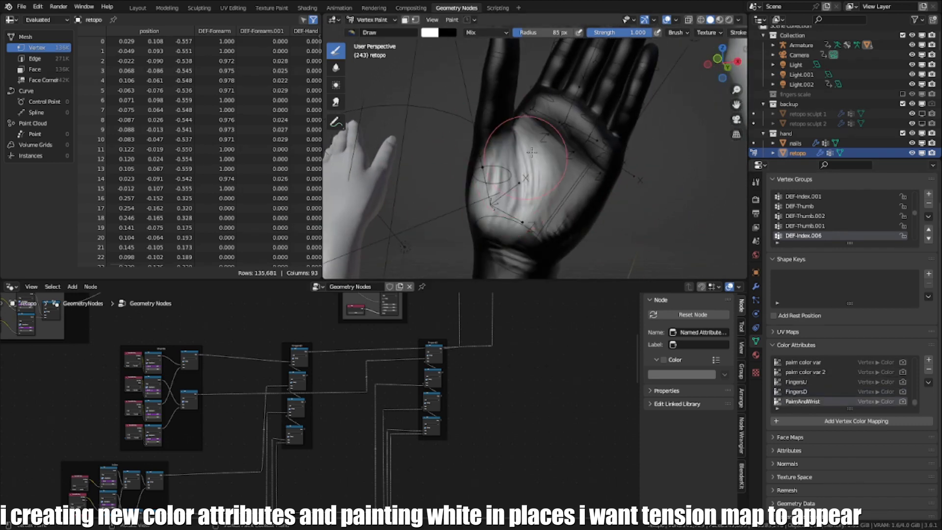
{"action": "mouse_move", "coordinate": [463, 231]}
{"action": "middle_mouse_down"}
{"action": "mouse_move", "coordinate": [587, 203]}
{"action": "mouse_move", "coordinate": [560, 245]}
{"action": "mouse_move", "coordinate": [609, 221]}
{"action": "mouse_move", "coordinate": [646, 168]}
{"action": "middle_mouse_up"}
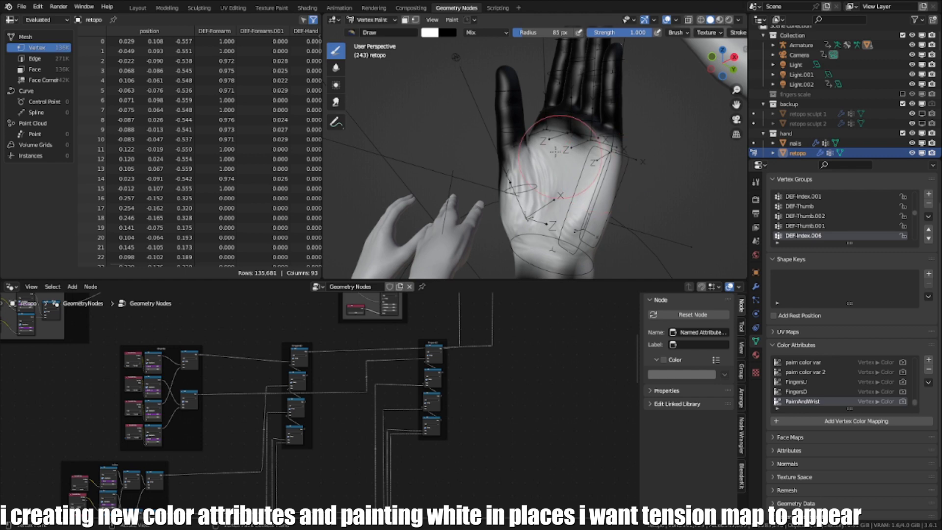
{"action": "middle_click_drag", "start_coordinate": [587, 173], "coordinate": [504, 213]}
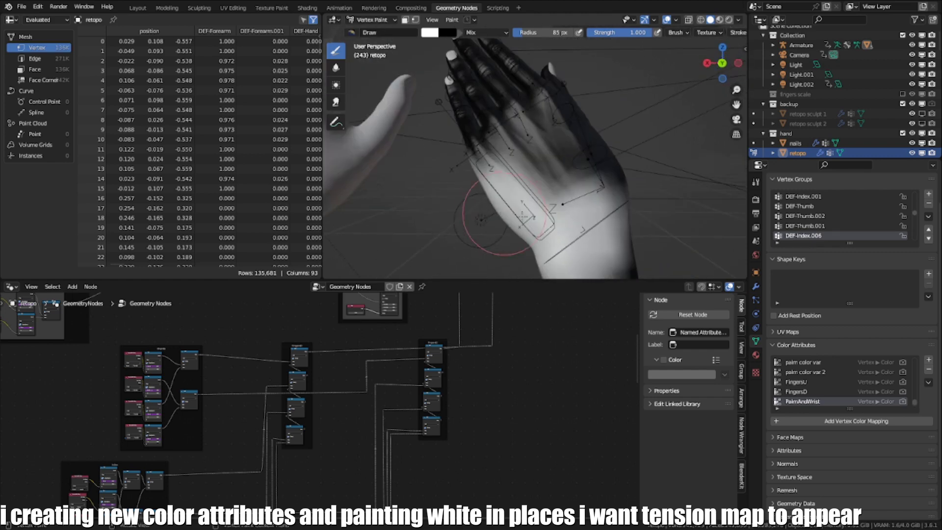
{"action": "mouse_move", "coordinate": [570, 160]}
{"action": "middle_mouse_down"}
{"action": "mouse_move", "coordinate": [517, 220]}
{"action": "mouse_move", "coordinate": [448, 171]}
{"action": "mouse_move", "coordinate": [459, 199]}
{"action": "mouse_move", "coordinate": [558, 189]}
{"action": "mouse_move", "coordinate": [548, 213]}
{"action": "mouse_move", "coordinate": [540, 201]}
{"action": "mouse_move", "coordinate": [396, 193]}
{"action": "middle_mouse_up"}
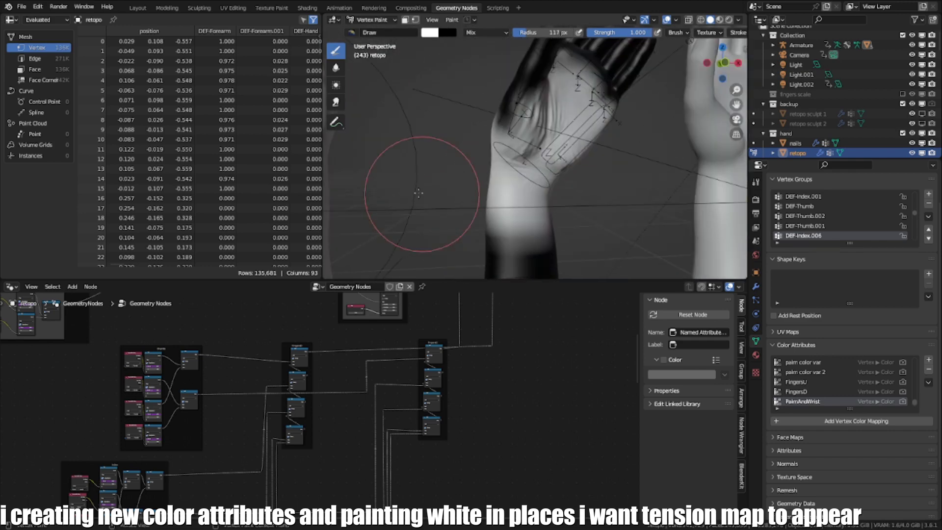
{"action": "middle_click_drag", "start_coordinate": [608, 140], "coordinate": [743, 219]}
{"action": "middle_click_drag", "start_coordinate": [175, 188], "coordinate": [158, 139]}
{"action": "middle_click_drag", "start_coordinate": [429, 255], "coordinate": [244, 195]}
{"action": "left_click_drag", "start_coordinate": [562, 204], "coordinate": [494, 206]}
{"action": "middle_click_drag", "start_coordinate": [495, 206], "coordinate": [439, 207]}
{"action": "scroll", "coordinate": [324, 427], "scroll_direction": "down", "scroll_amount": 1}
{"action": "scroll", "coordinate": [366, 374], "scroll_direction": "up", "scroll_amount": 1}
{"action": "scroll", "coordinate": [442, 344], "scroll_direction": "down", "scroll_amount": 1}
{"action": "mouse_move", "coordinate": [485, 330]}
{"action": "middle_mouse_down"}
{"action": "mouse_move", "coordinate": [432, 357]}
{"action": "mouse_move", "coordinate": [363, 462]}
{"action": "middle_mouse_up"}
{"action": "key", "text": "ctrl+Tab"}
{"action": "left_click", "coordinate": [513, 169]}
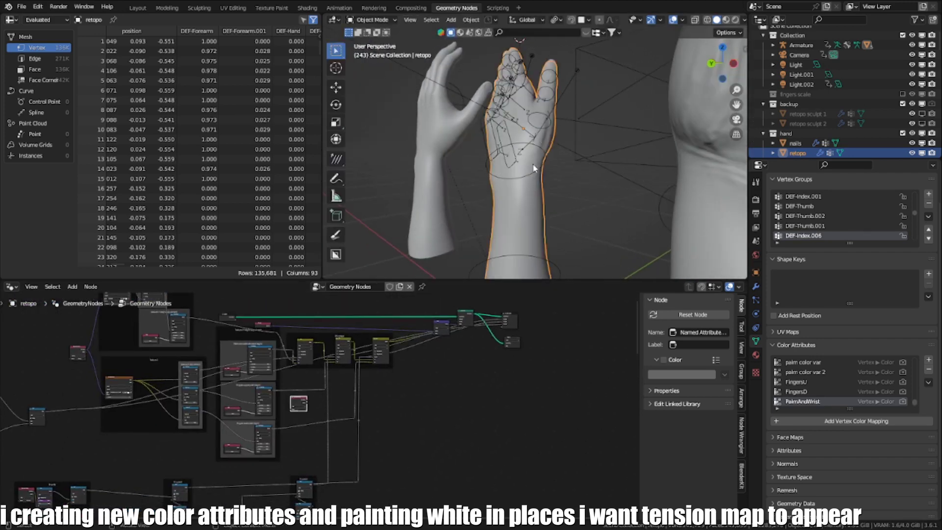
Assign the Compression color attribute to the Named Attribute node beside the fingers upper part height frame
{"action": "scroll", "coordinate": [428, 229], "scroll_direction": "up", "scroll_amount": 1}
{"action": "scroll", "coordinate": [420, 353], "scroll_direction": "down", "scroll_amount": 1}
{"action": "middle_click_drag", "start_coordinate": [399, 396], "coordinate": [374, 409]}
{"action": "scroll", "coordinate": [375, 410], "scroll_direction": "up", "scroll_amount": 5}
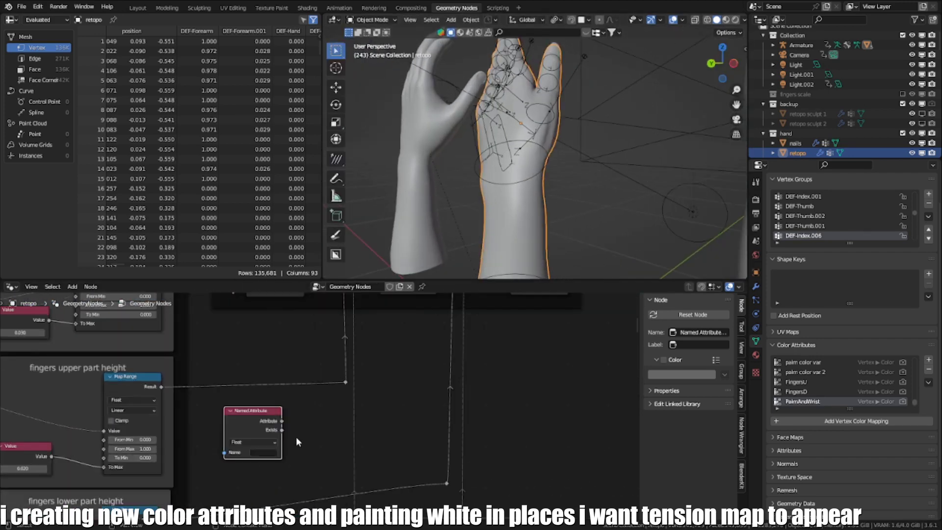
{"action": "left_click_drag", "start_coordinate": [229, 410], "coordinate": [226, 402]}
{"action": "scroll", "coordinate": [294, 417], "scroll_direction": "down", "scroll_amount": 2}
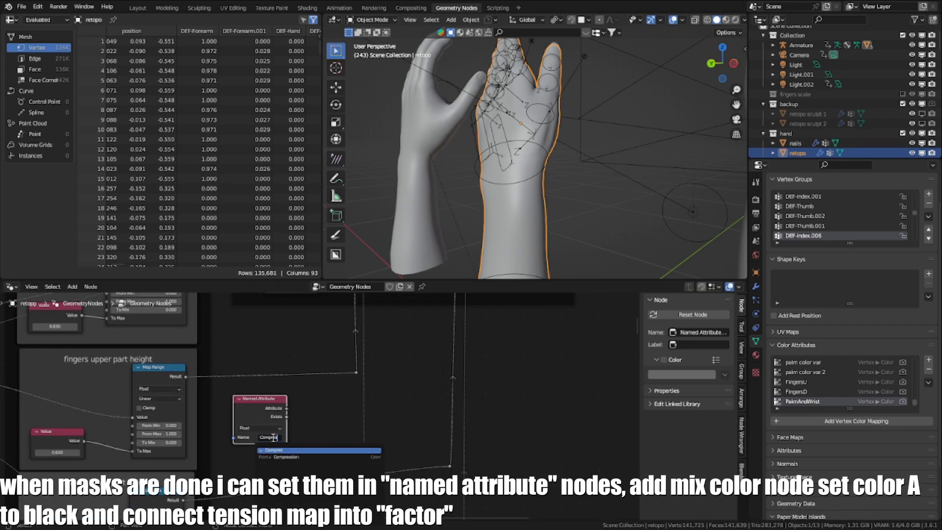
{"action": "left_click", "coordinate": [280, 457]}
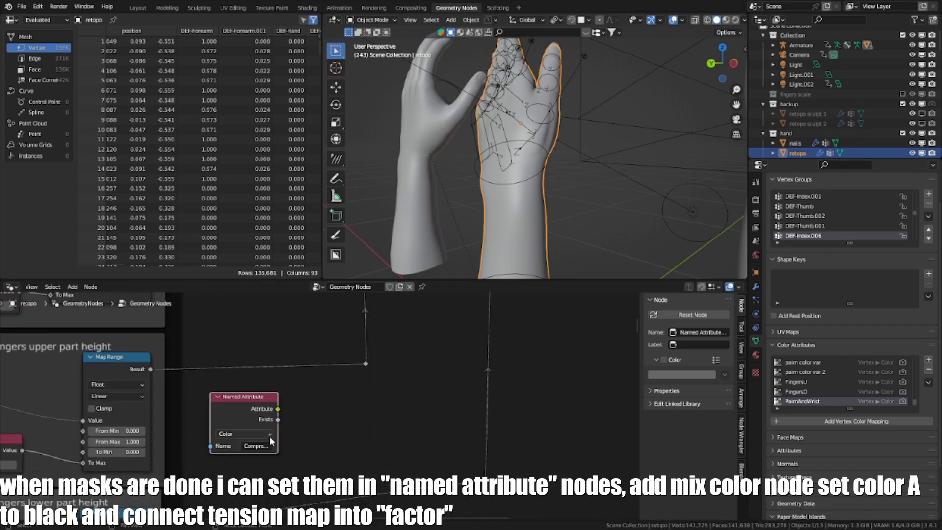
Add a Mix Color node and arrange it beside the Compression attribute node
{"action": "key", "text": "shift+a"}
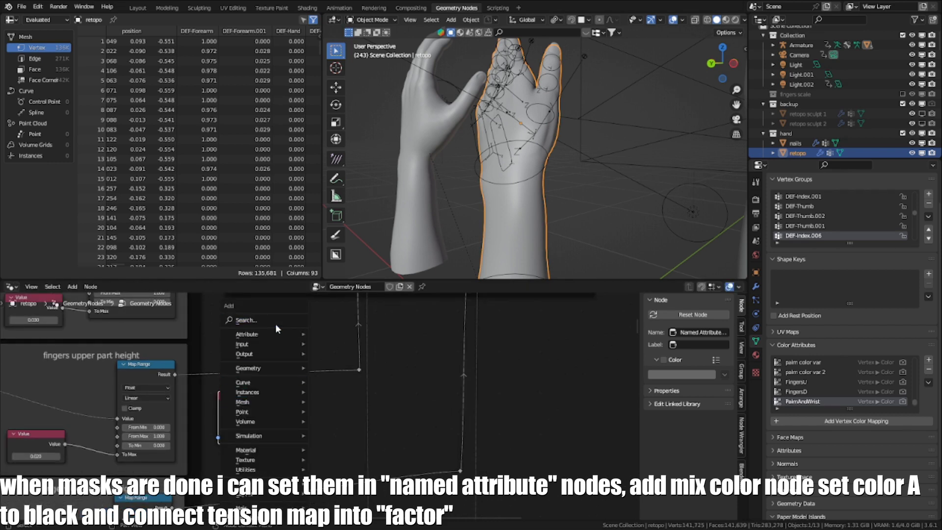
{"action": "left_click", "coordinate": [264, 318]}
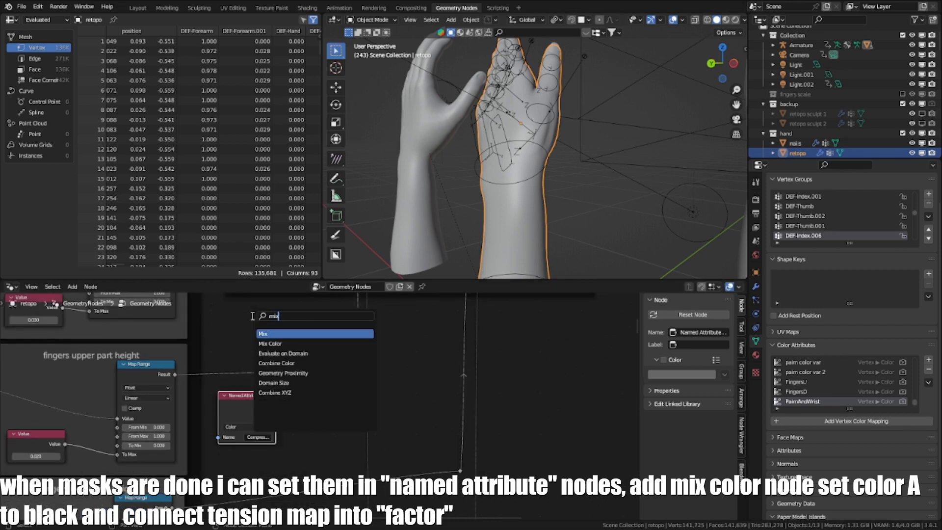
{"action": "left_click", "coordinate": [267, 343]}
{"action": "left_click", "coordinate": [309, 420]}
{"action": "scroll", "coordinate": [308, 420], "scroll_direction": "up", "scroll_amount": 2}
{"action": "middle_click_drag", "start_coordinate": [245, 419], "coordinate": [257, 378]}
{"action": "left_click_drag", "start_coordinate": [257, 382], "coordinate": [251, 371]}
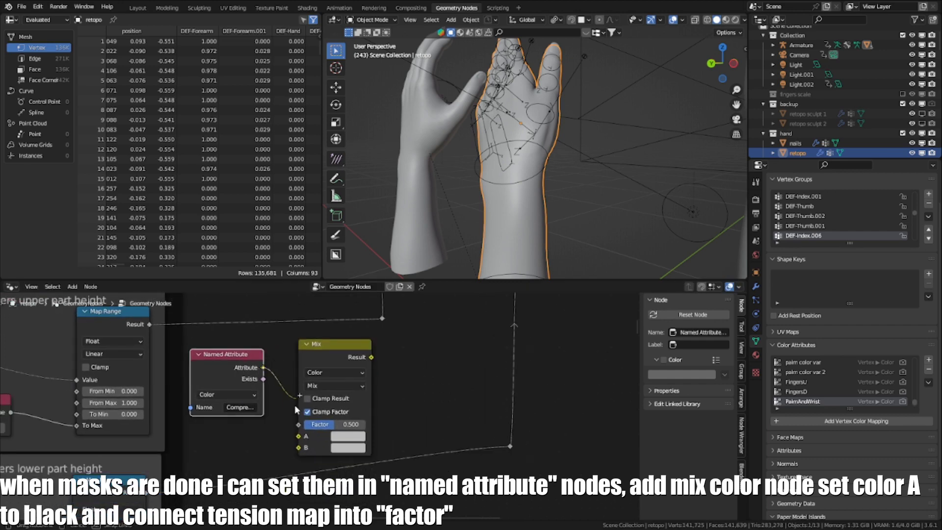
{"action": "left_click_drag", "start_coordinate": [294, 425], "coordinate": [231, 365]}
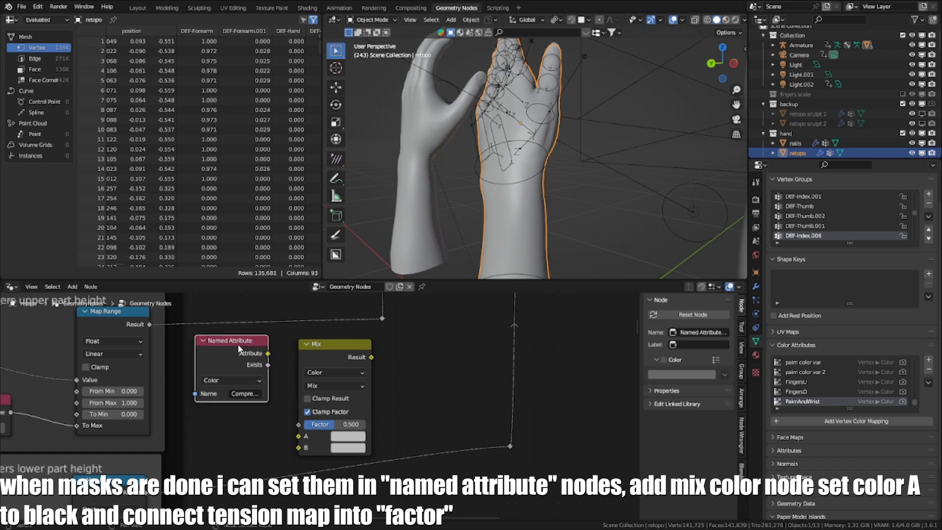
Duplicate the Named Attribute node below the original, set it to PalmAndWrist, and connect it to the Mix node's A input
{"action": "scroll", "coordinate": [243, 355], "scroll_direction": "down", "scroll_amount": 1}
{"action": "key", "text": "shift+d"}
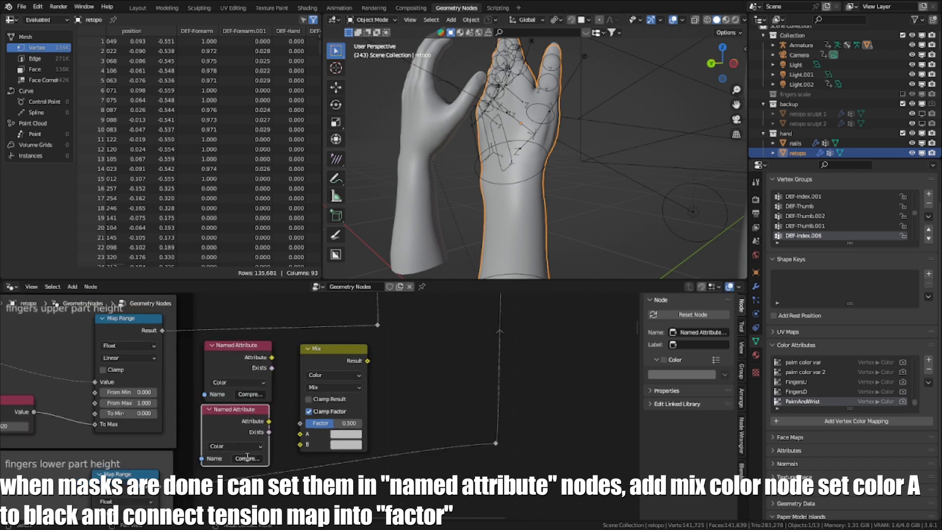
{"action": "left_click", "coordinate": [247, 459]}
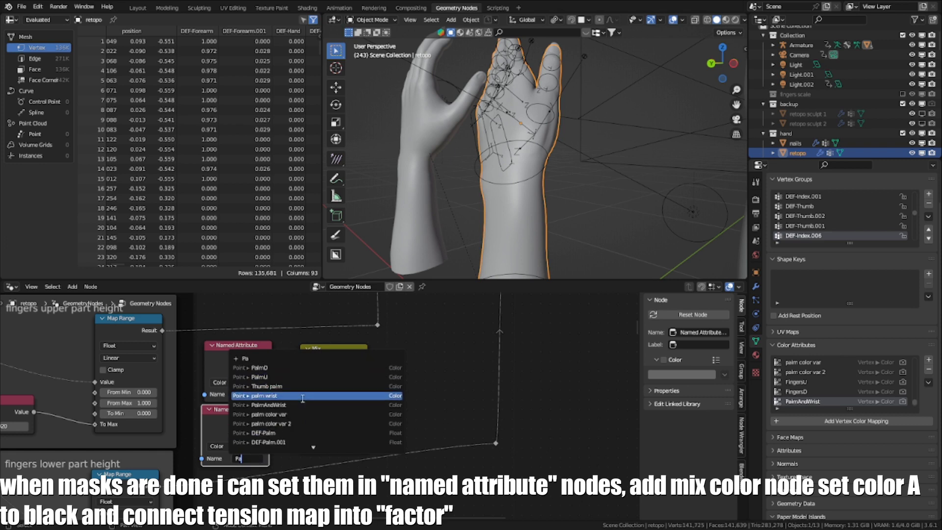
{"action": "left_click", "coordinate": [308, 405]}
{"action": "scroll", "coordinate": [282, 433], "scroll_direction": "up", "scroll_amount": 1}
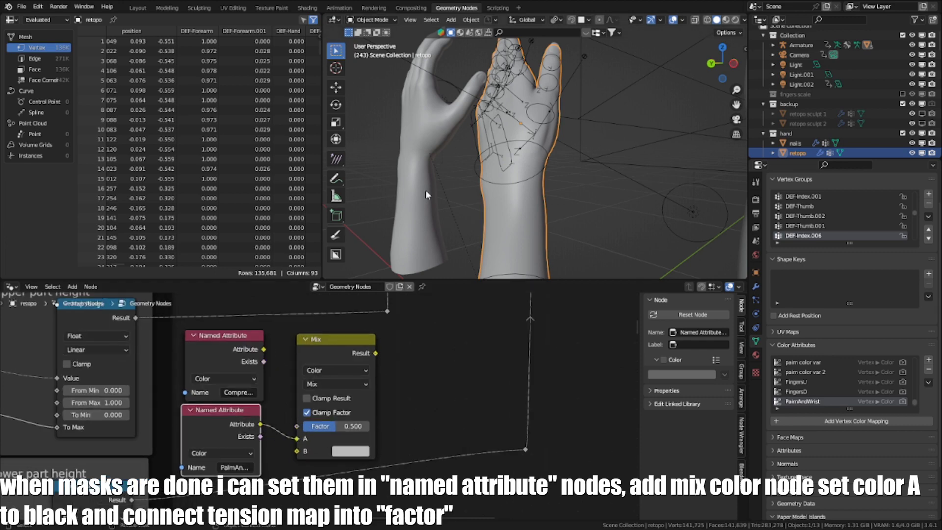
Preview the Mix node's result on the hand through a Viewer node
{"action": "middle_click_drag", "start_coordinate": [426, 190], "coordinate": [482, 163]}
{"action": "middle_click_drag", "start_coordinate": [583, 214], "coordinate": [538, 204], "text": "shift"}
{"action": "scroll", "coordinate": [362, 358], "scroll_direction": "down", "scroll_amount": 2}
{"action": "left_click", "coordinate": [360, 354], "text": "ctrl+shift"}
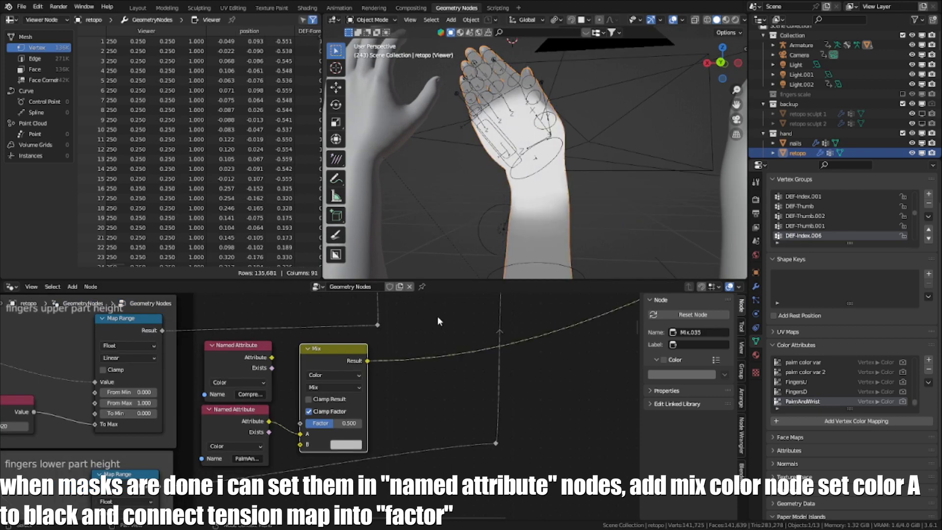
Set the Mix node's B color to black and connect the Compression attribute to its Factor input
{"action": "scroll", "coordinate": [345, 402], "scroll_direction": "up", "scroll_amount": 1}
{"action": "left_click", "coordinate": [346, 444]}
{"action": "left_click", "coordinate": [421, 346]}
{"action": "left_click_drag", "start_coordinate": [421, 346], "coordinate": [421, 374]}
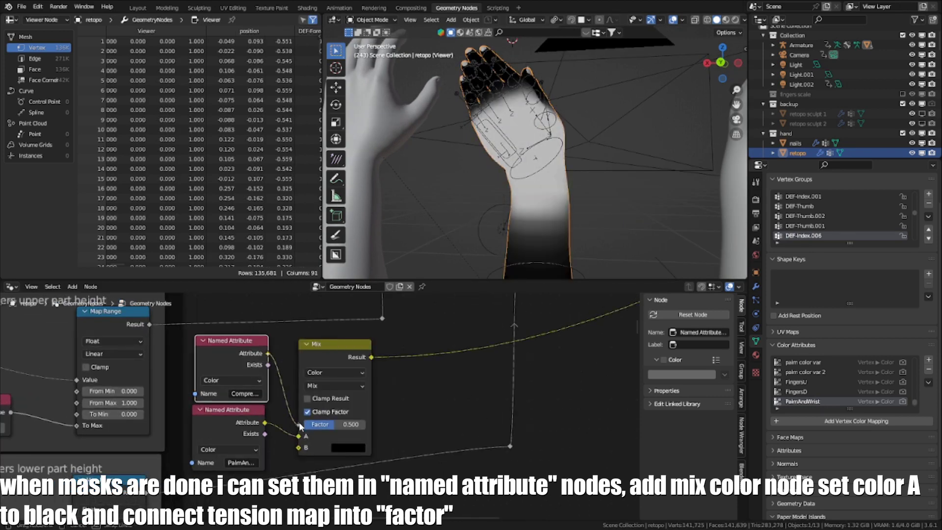
{"action": "left_click_drag", "start_coordinate": [301, 427], "coordinate": [298, 425]}
{"action": "middle_click_drag", "start_coordinate": [432, 206], "coordinate": [476, 202]}
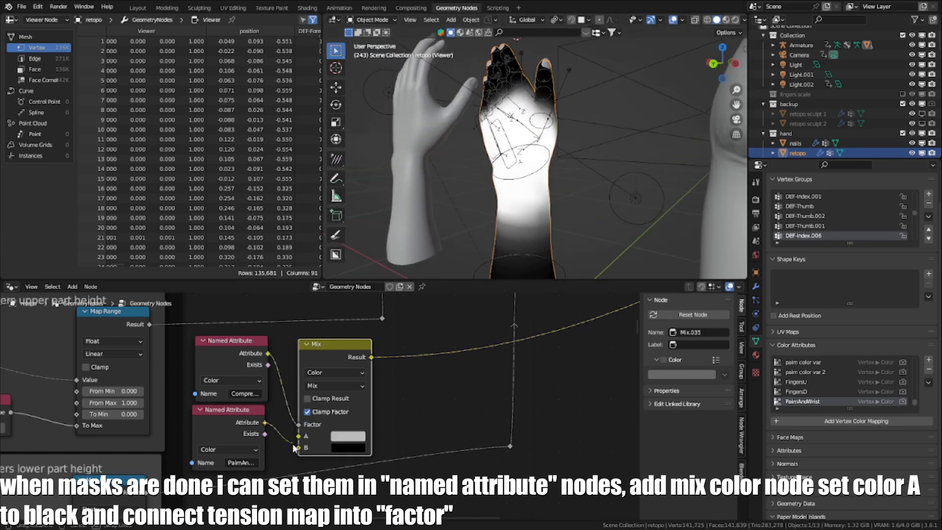
Move the PalmAndWrist link to the Mix node's B input and set color A to black
{"action": "left_click_drag", "start_coordinate": [298, 436], "coordinate": [298, 448]}
{"action": "left_click", "coordinate": [348, 437]}
{"action": "left_click_drag", "start_coordinate": [421, 306], "coordinate": [420, 362]}
{"action": "mouse_move", "coordinate": [517, 228]}
{"action": "middle_mouse_down"}
{"action": "mouse_move", "coordinate": [551, 142]}
{"action": "mouse_move", "coordinate": [589, 151]}
{"action": "mouse_move", "coordinate": [515, 211]}
{"action": "middle_mouse_up"}
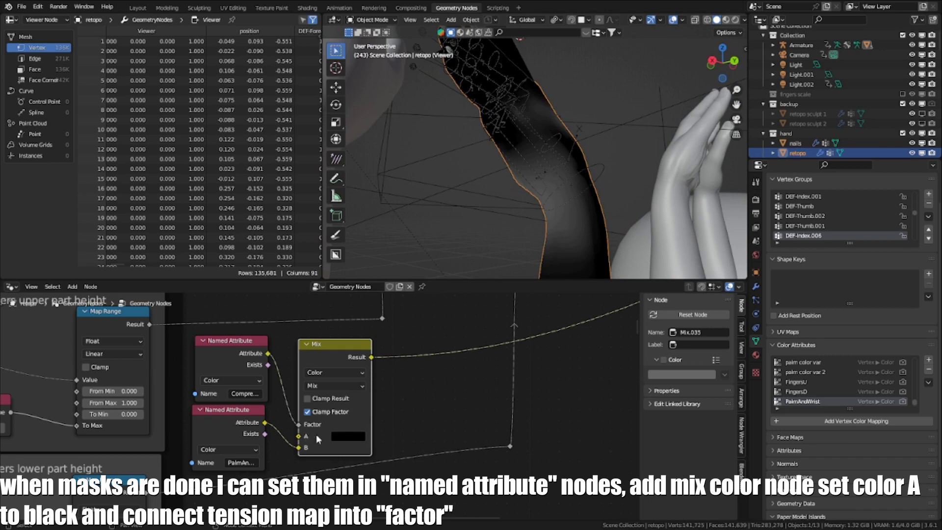
Adjust the placement of the mask nodes and inspect the masked compression preview on the hand and wrist
{"action": "left_click_drag", "start_coordinate": [238, 421], "coordinate": [236, 428]}
{"action": "left_click_drag", "start_coordinate": [310, 444], "coordinate": [309, 440]}
{"action": "left_click", "coordinate": [245, 364]}
{"action": "key", "text": "g"}
{"action": "right_click", "coordinate": [291, 366]}
{"action": "scroll", "coordinate": [292, 365], "scroll_direction": "down", "scroll_amount": 1}
{"action": "middle_click_drag", "start_coordinate": [292, 366], "coordinate": [320, 386]}
{"action": "middle_click_drag", "start_coordinate": [564, 181], "coordinate": [522, 195]}
{"action": "scroll", "coordinate": [361, 417], "scroll_direction": "down", "scroll_amount": 5}
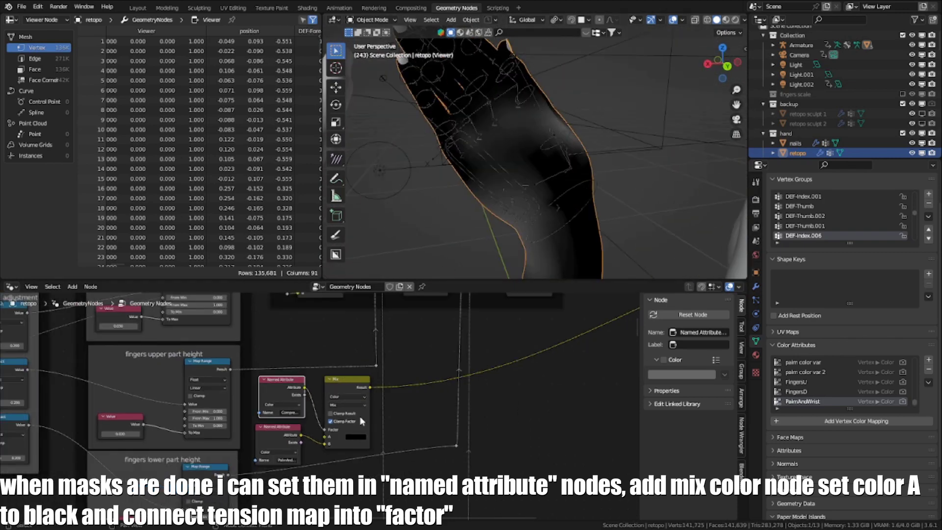
Connect the PalmAndWrist mask Mix node's result to the Factor input of the first Mix node in the Mix stage
{"action": "scroll", "coordinate": [361, 416], "scroll_direction": "up", "scroll_amount": 4}
{"action": "middle_click_drag", "start_coordinate": [339, 409], "coordinate": [353, 425]}
{"action": "left_click_drag", "start_coordinate": [364, 393], "coordinate": [362, 387]}
{"action": "middle_click_drag", "start_coordinate": [416, 387], "coordinate": [362, 468]}
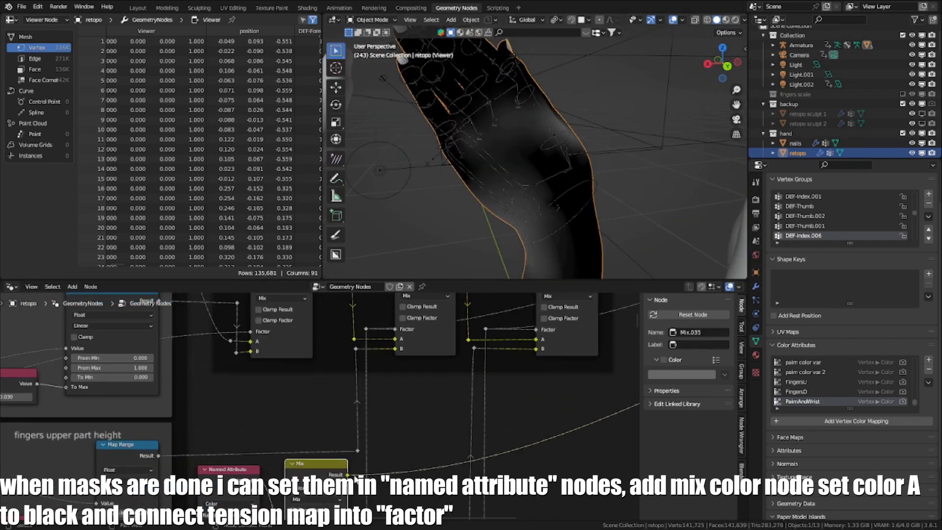
{"action": "middle_click_drag", "start_coordinate": [211, 341], "coordinate": [237, 382]}
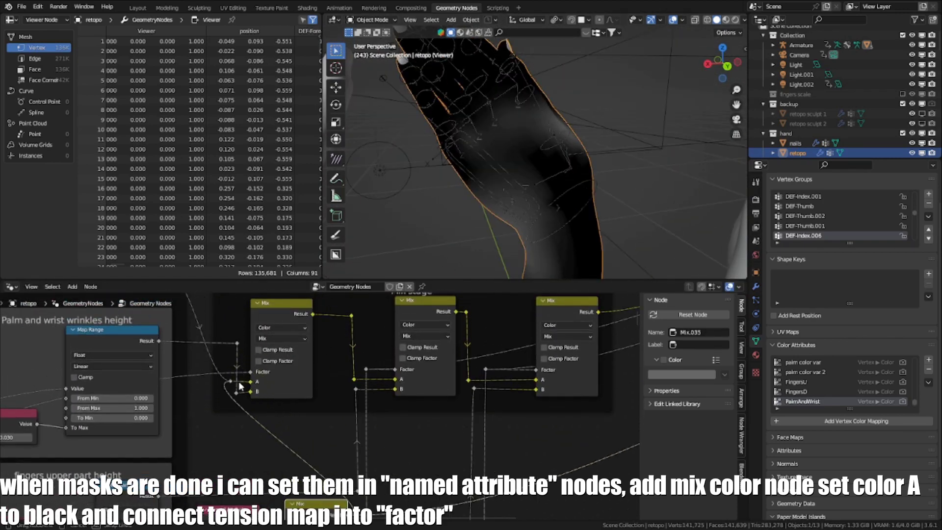
{"action": "scroll", "coordinate": [287, 373], "scroll_direction": "down", "scroll_amount": 3}
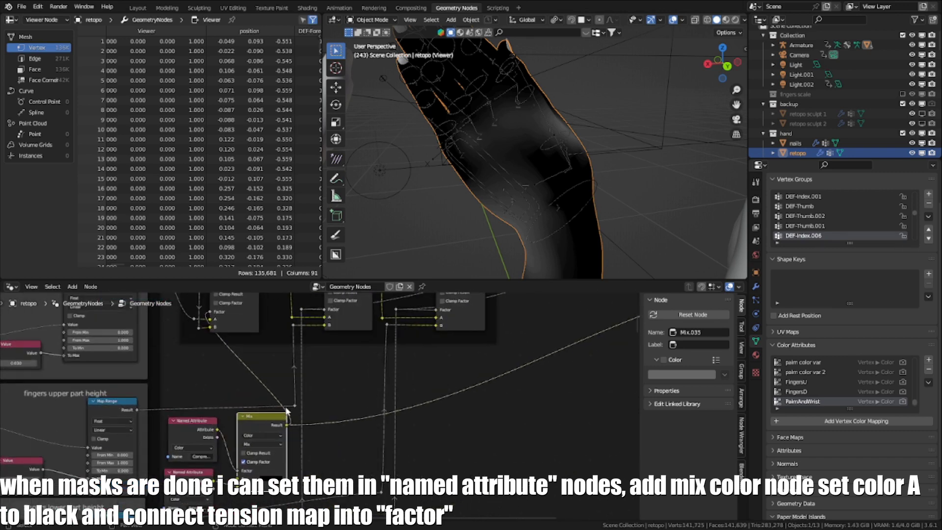
{"action": "middle_click_drag", "start_coordinate": [284, 417], "coordinate": [308, 361]}
{"action": "scroll", "coordinate": [304, 364], "scroll_direction": "up", "scroll_amount": 2}
{"action": "left_click_drag", "start_coordinate": [272, 387], "coordinate": [258, 390]}
Duplicate the PalmAndWrist Named Attribute and its Mix node twice and place both copies beside the original pair
{"action": "left_click", "coordinate": [206, 447]}
{"action": "left_click", "coordinate": [264, 395], "text": "shift"}
{"action": "key", "text": "shift+d"}
{"action": "left_click", "coordinate": [537, 391]}
{"action": "middle_click_drag", "start_coordinate": [537, 382], "coordinate": [536, 381]}
{"action": "left_click", "coordinate": [535, 380]}
{"action": "key", "text": "shift+d"}
{"action": "left_click", "coordinate": [508, 414]}
Set the first duplicated Named Attribute node's name to FingersD
{"action": "scroll", "coordinate": [413, 432], "scroll_direction": "up", "scroll_amount": 1}
{"action": "left_click", "coordinate": [372, 471]}
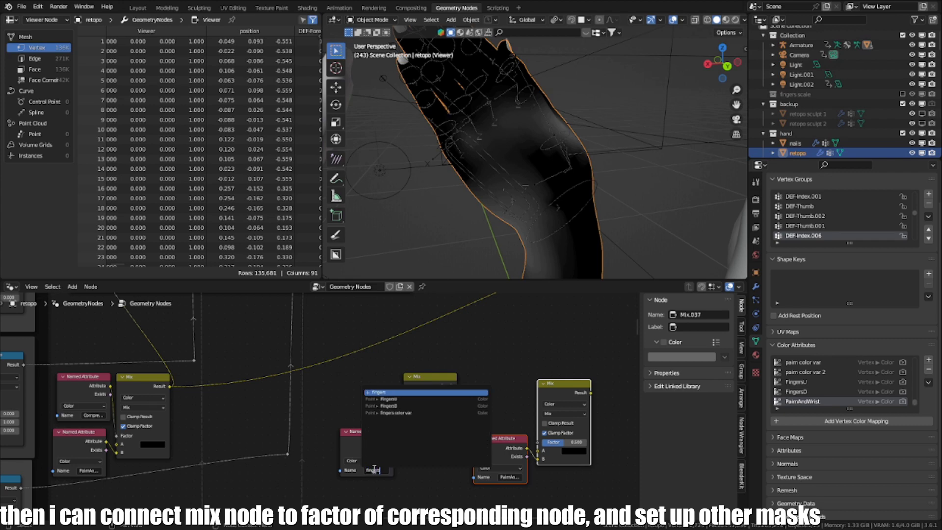
{"action": "left_click", "coordinate": [387, 405]}
Find where the FingersD mask belongs and connect its Mix result to the Factor of the third Mix-stage node
{"action": "scroll", "coordinate": [399, 417], "scroll_direction": "down", "scroll_amount": 4}
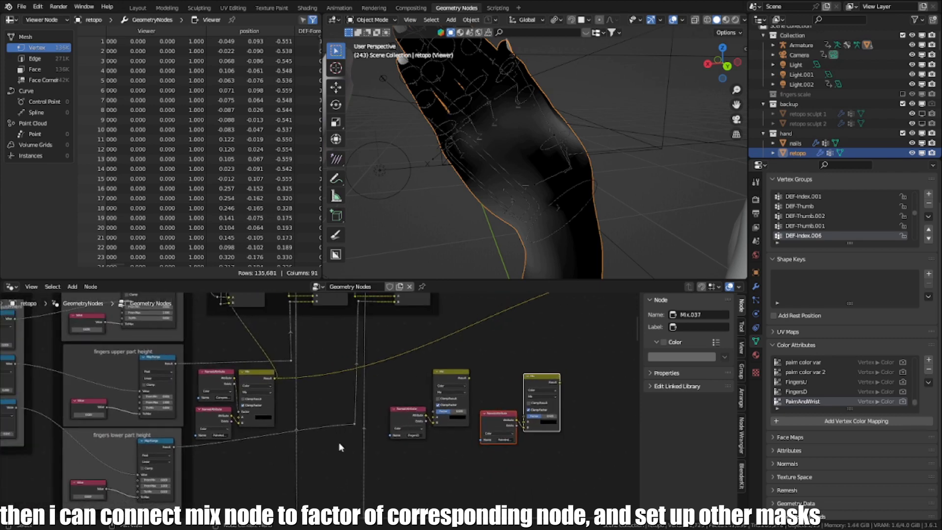
{"action": "scroll", "coordinate": [344, 338], "scroll_direction": "up", "scroll_amount": 4}
{"action": "left_click", "coordinate": [320, 305]}
{"action": "scroll", "coordinate": [462, 334], "scroll_direction": "down", "scroll_amount": 1}
{"action": "middle_click_drag", "start_coordinate": [472, 332], "coordinate": [139, 419]}
{"action": "middle_click_drag", "start_coordinate": [335, 378], "coordinate": [323, 402]}
{"action": "left_click_drag", "start_coordinate": [430, 397], "coordinate": [447, 432]}
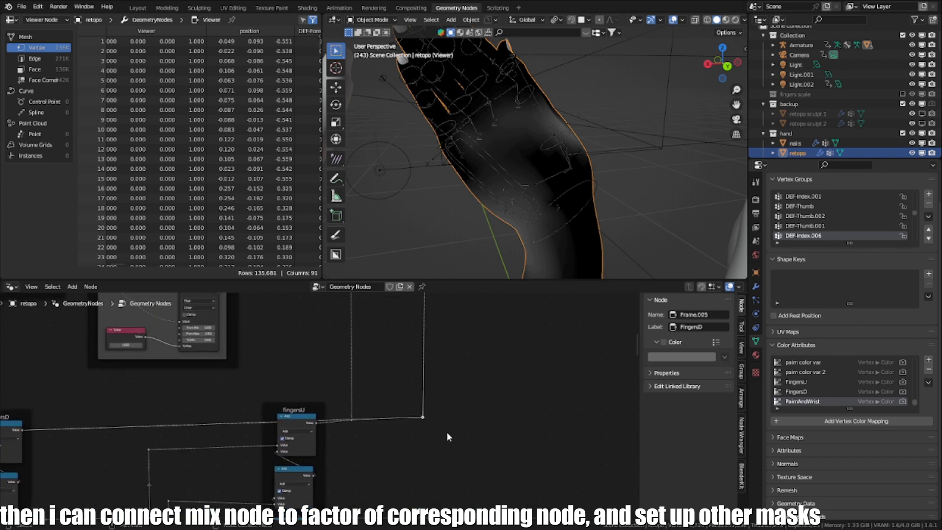
{"action": "middle_click_drag", "start_coordinate": [424, 369], "coordinate": [363, 335]}
{"action": "left_click", "coordinate": [378, 357]}
{"action": "left_click_drag", "start_coordinate": [474, 413], "coordinate": [396, 322]}
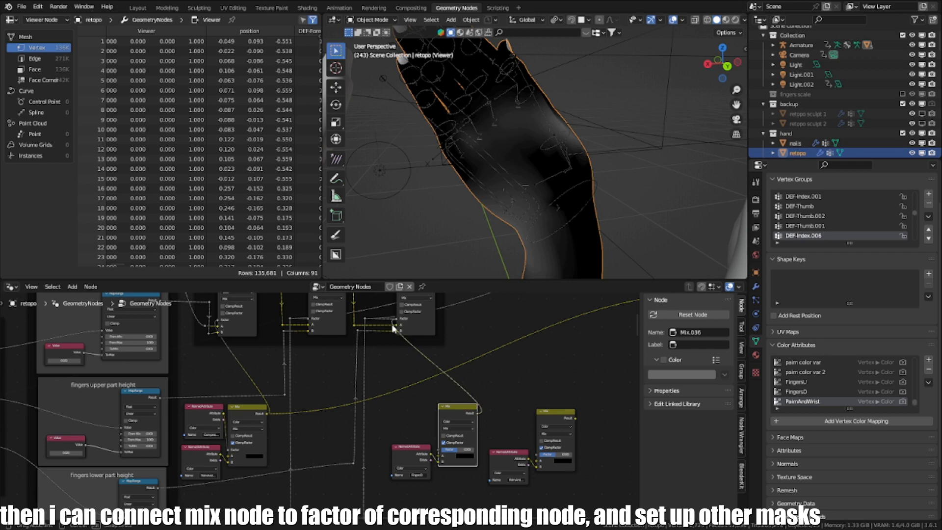
Connect Compression to the FingersD Mix node's Factor and the other duplicated Mix result to the second Mix-stage node's Factor
{"action": "scroll", "coordinate": [282, 419], "scroll_direction": "up", "scroll_amount": 1}
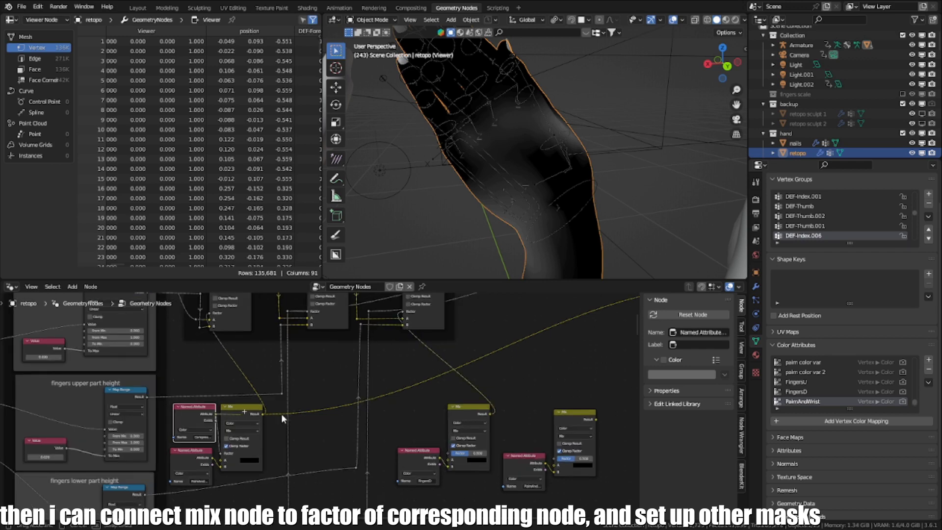
{"action": "middle_click_drag", "start_coordinate": [465, 445], "coordinate": [421, 440]}
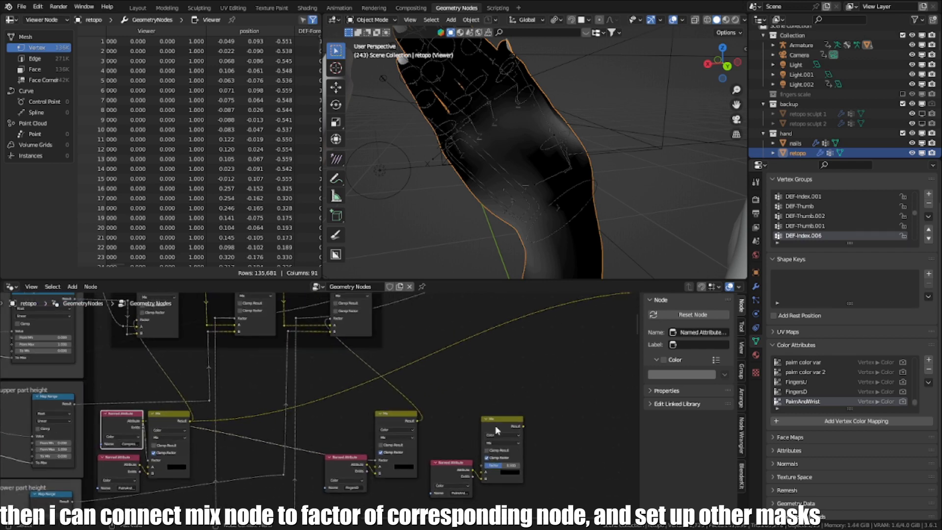
{"action": "left_click_drag", "start_coordinate": [523, 426], "coordinate": [215, 321]}
{"action": "scroll", "coordinate": [248, 376], "scroll_direction": "up", "scroll_amount": 1}
{"action": "middle_click_drag", "start_coordinate": [248, 376], "coordinate": [305, 404]}
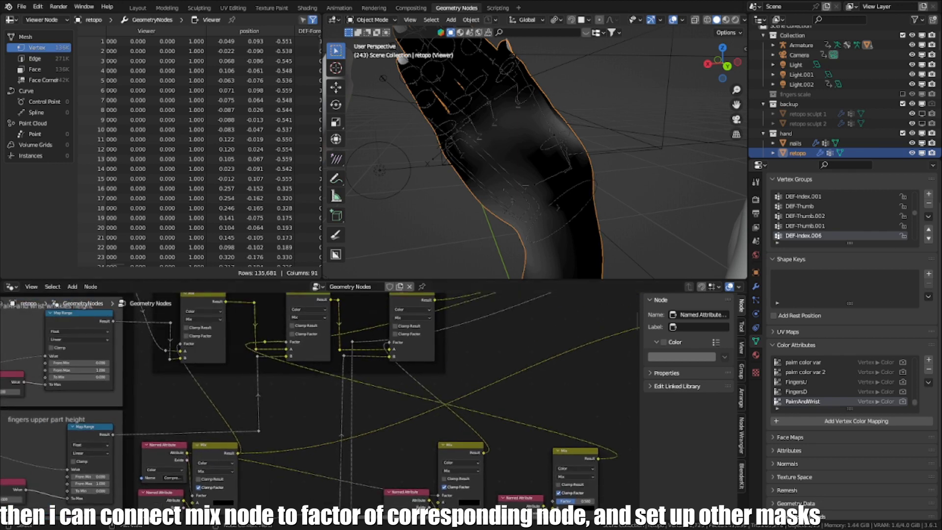
Connect Compression to the second duplicated Mix node's Factor and set its mask attribute name to FingersU
{"action": "middle_click_drag", "start_coordinate": [172, 470], "coordinate": [199, 417]}
{"action": "left_click_drag", "start_coordinate": [213, 399], "coordinate": [582, 443]}
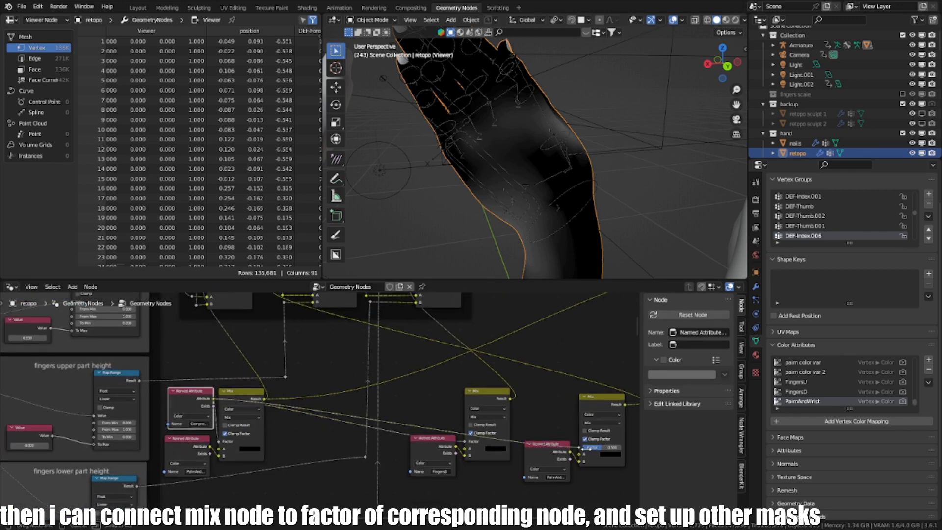
{"action": "scroll", "coordinate": [584, 447], "scroll_direction": "up", "scroll_amount": 3}
{"action": "left_click", "coordinate": [451, 425]}
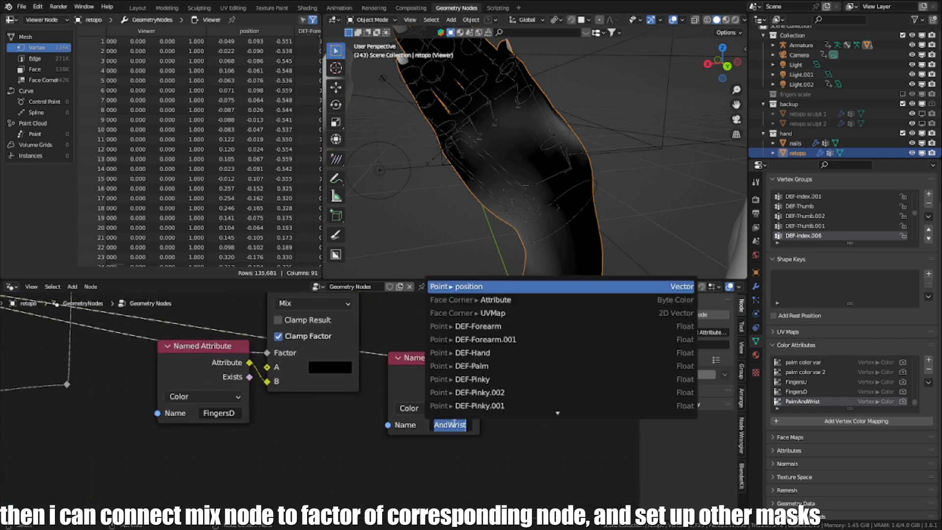
{"action": "type", "text": "D"}
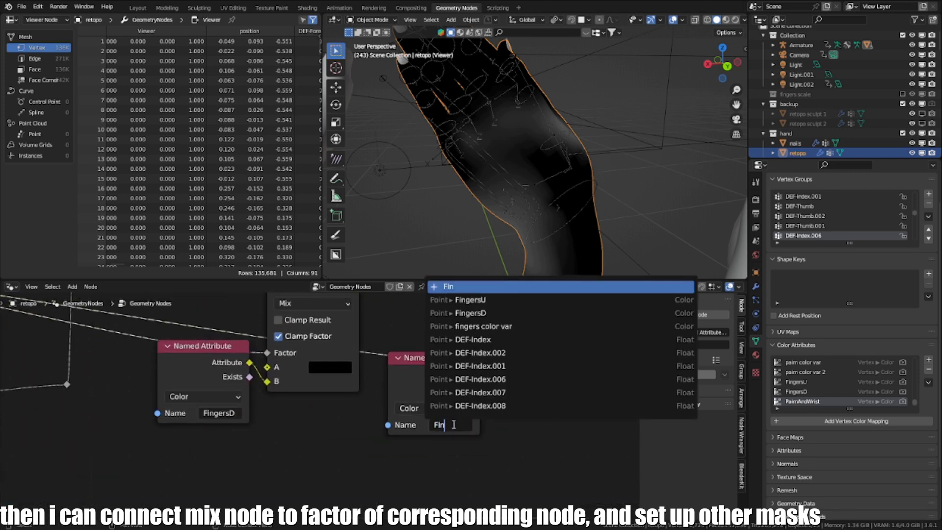
{"action": "left_click", "coordinate": [490, 300]}
Delete the Viewer node near the Group Output
{"action": "middle_click_drag", "start_coordinate": [510, 206], "coordinate": [571, 152]}
{"action": "scroll", "coordinate": [480, 364], "scroll_direction": "down", "scroll_amount": 6}
{"action": "middle_click_drag", "start_coordinate": [480, 364], "coordinate": [402, 476]}
{"action": "scroll", "coordinate": [405, 354], "scroll_direction": "down", "scroll_amount": 5}
{"action": "middle_click_drag", "start_coordinate": [406, 354], "coordinate": [325, 435]}
{"action": "left_click_drag", "start_coordinate": [381, 358], "coordinate": [479, 457]}
{"action": "key", "text": "x"}
Rotate the CTRL-Hand bone along its local X axis to bend the wrist, and return to Object Mode
{"action": "middle_click_drag", "start_coordinate": [585, 148], "coordinate": [565, 155]}
{"action": "scroll", "coordinate": [557, 159], "scroll_direction": "up", "scroll_amount": 5}
{"action": "scroll", "coordinate": [526, 153], "scroll_direction": "down", "scroll_amount": 6}
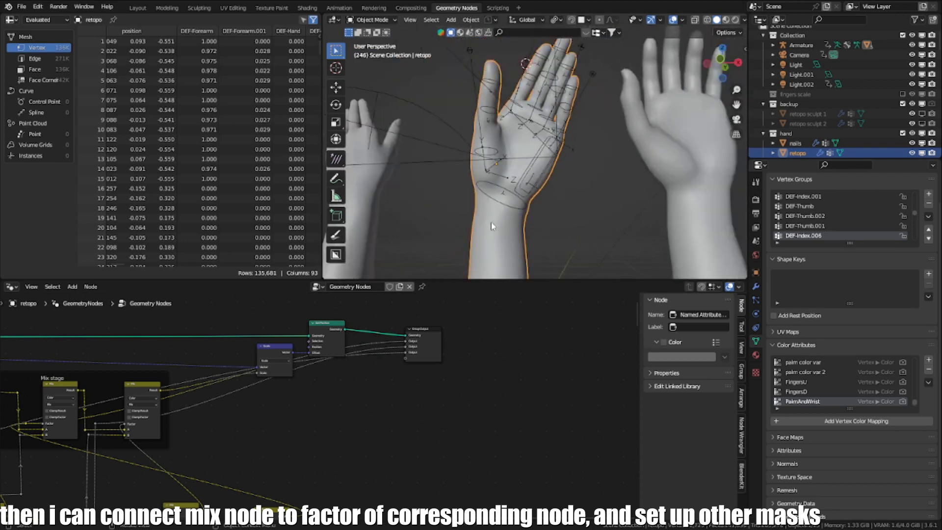
{"action": "left_click", "coordinate": [502, 206]}
{"action": "key", "text": "r"}
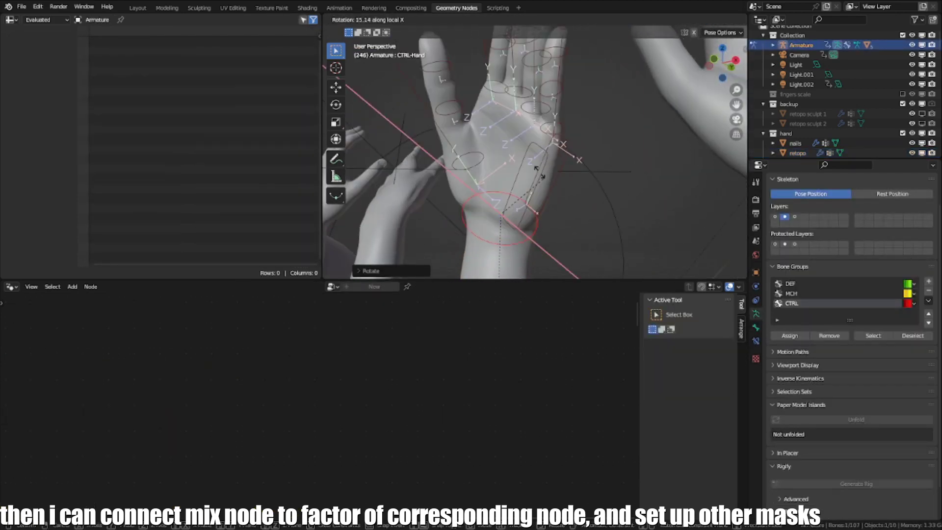
{"action": "left_click", "coordinate": [573, 194]}
{"action": "key", "text": "ctrl+Tab"}
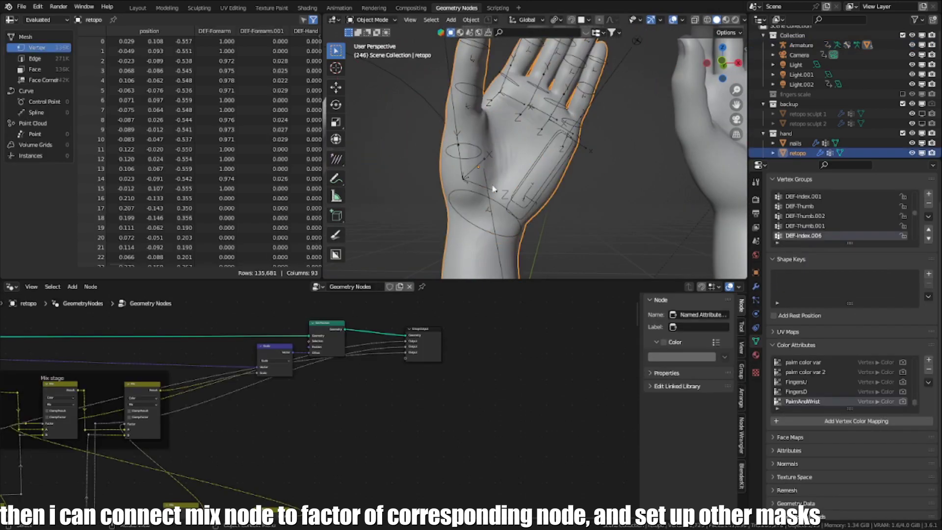
Set the Value node in the palm and wrist wrinkles height frame to 0.140
{"action": "scroll", "coordinate": [221, 409], "scroll_direction": "up", "scroll_amount": 3}
{"action": "middle_click_drag", "start_coordinate": [221, 410], "coordinate": [386, 357]}
{"action": "scroll", "coordinate": [318, 398], "scroll_direction": "up", "scroll_amount": 10}
{"action": "middle_click_drag", "start_coordinate": [318, 398], "coordinate": [319, 370]}
{"action": "left_click_drag", "start_coordinate": [355, 344], "coordinate": [373, 344]}
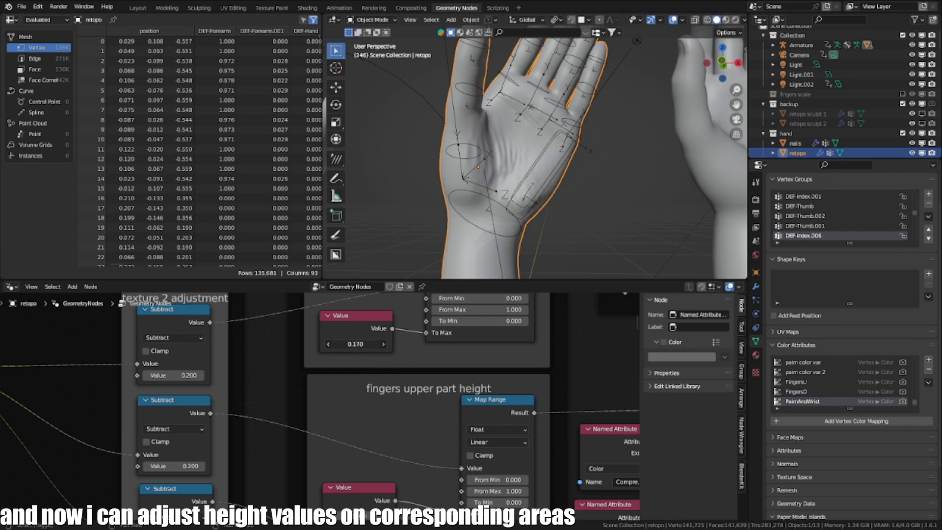
Play the hand animation and examine the palm and wrist wrinkles from several angles
{"action": "key", "text": "space"}
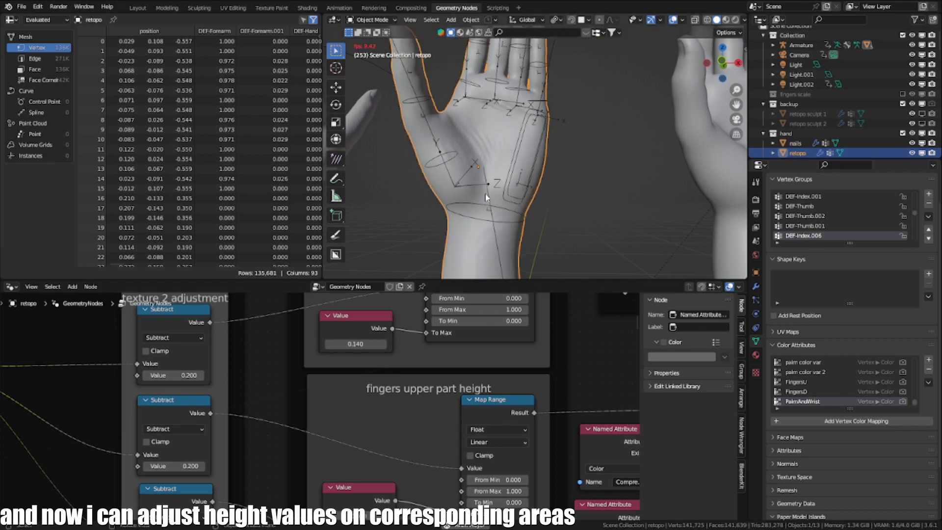
{"action": "key", "text": "space"}
{"action": "middle_click_drag", "start_coordinate": [500, 137], "coordinate": [457, 172], "text": "shift"}
{"action": "scroll", "coordinate": [481, 196], "scroll_direction": "up", "scroll_amount": 4}
{"action": "key", "text": "space"}
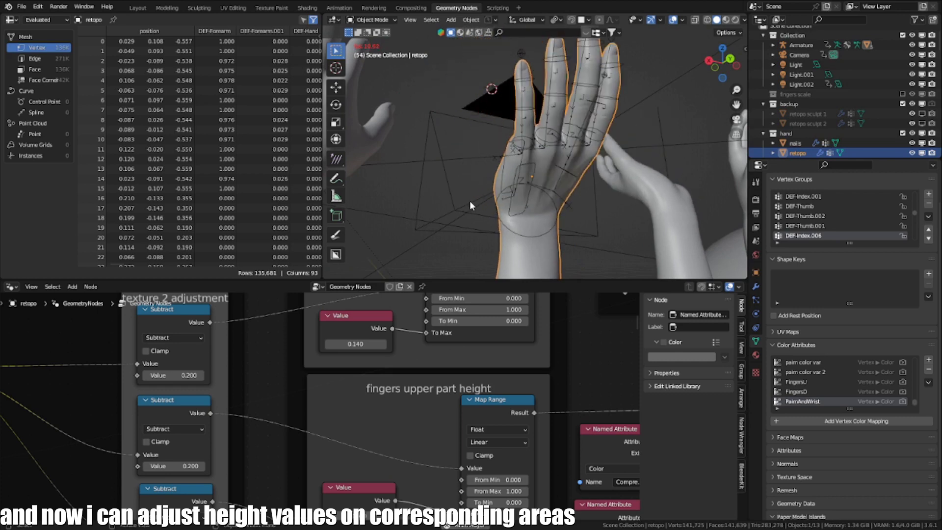
{"action": "key", "text": "space"}
{"action": "key", "text": "space"}
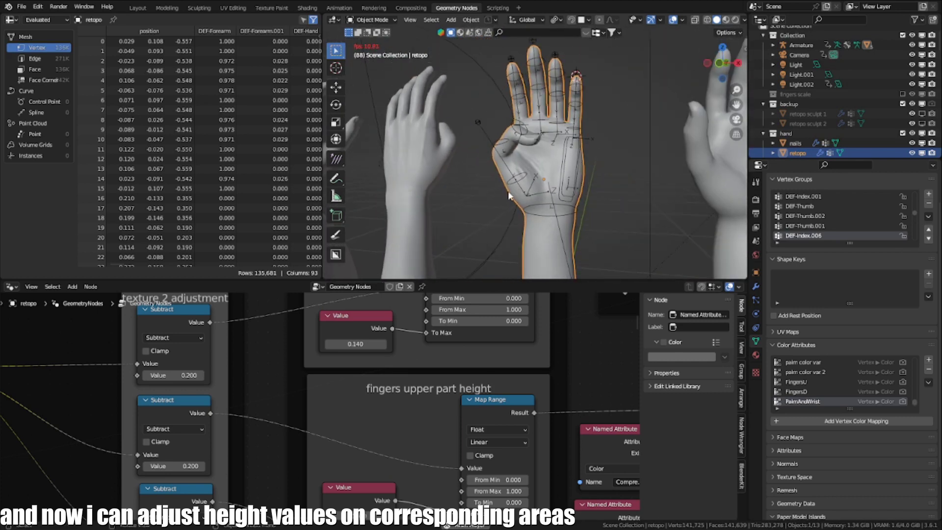
{"action": "key", "text": "space"}
{"action": "scroll", "coordinate": [515, 138], "scroll_direction": "up", "scroll_amount": 8}
{"action": "middle_click_drag", "start_coordinate": [475, 189], "coordinate": [508, 141]}
{"action": "scroll", "coordinate": [204, 435], "scroll_direction": "down", "scroll_amount": 3}
Set the Value nodes for the fingers upper part height and fingers lower part height to 0.140
{"action": "middle_click_drag", "start_coordinate": [204, 435], "coordinate": [263, 362]}
{"action": "scroll", "coordinate": [384, 452], "scroll_direction": "up", "scroll_amount": 2}
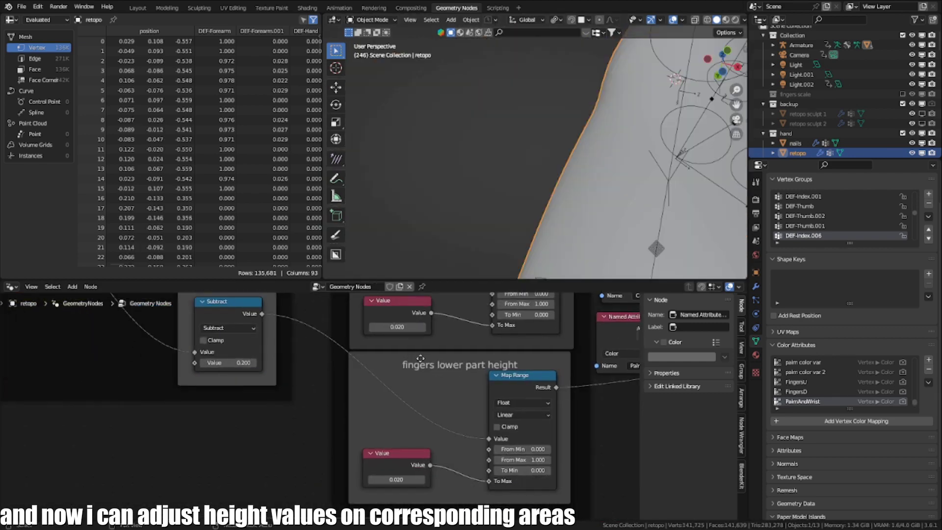
{"action": "scroll", "coordinate": [416, 358], "scroll_direction": "down", "scroll_amount": 3}
{"action": "scroll", "coordinate": [507, 203], "scroll_direction": "down", "scroll_amount": 8}
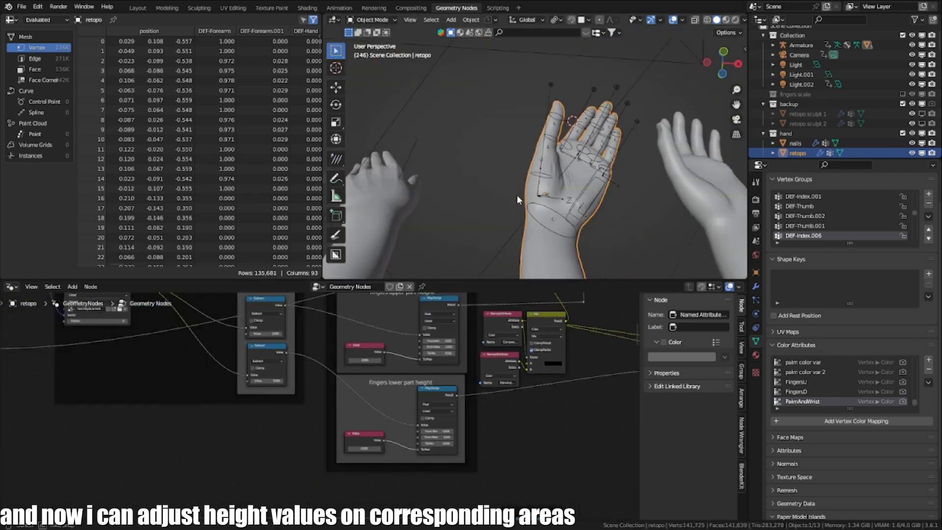
{"action": "scroll", "coordinate": [430, 322], "scroll_direction": "up", "scroll_amount": 1}
{"action": "scroll", "coordinate": [461, 245], "scroll_direction": "up", "scroll_amount": 4}
{"action": "scroll", "coordinate": [381, 489], "scroll_direction": "up", "scroll_amount": 2}
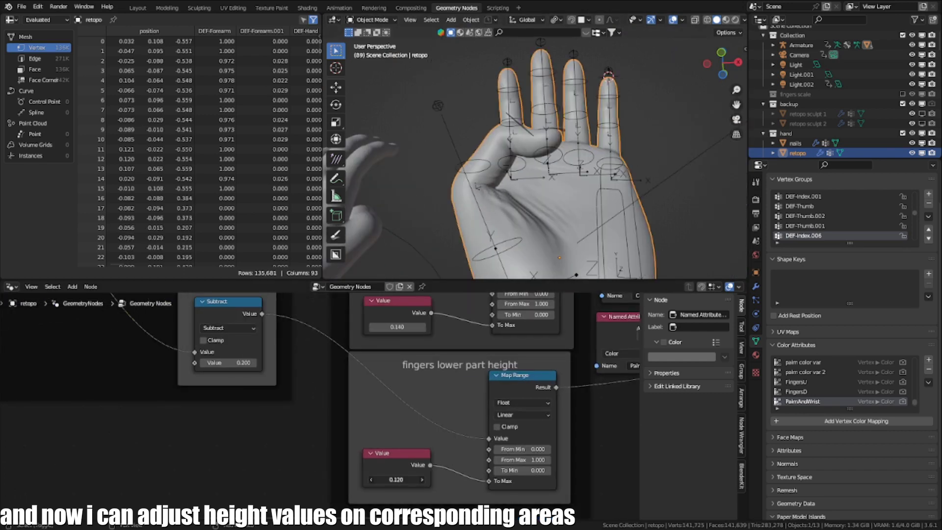
Play the animation and examine the wrinkles on the bending fingers up close
{"action": "key", "text": "space"}
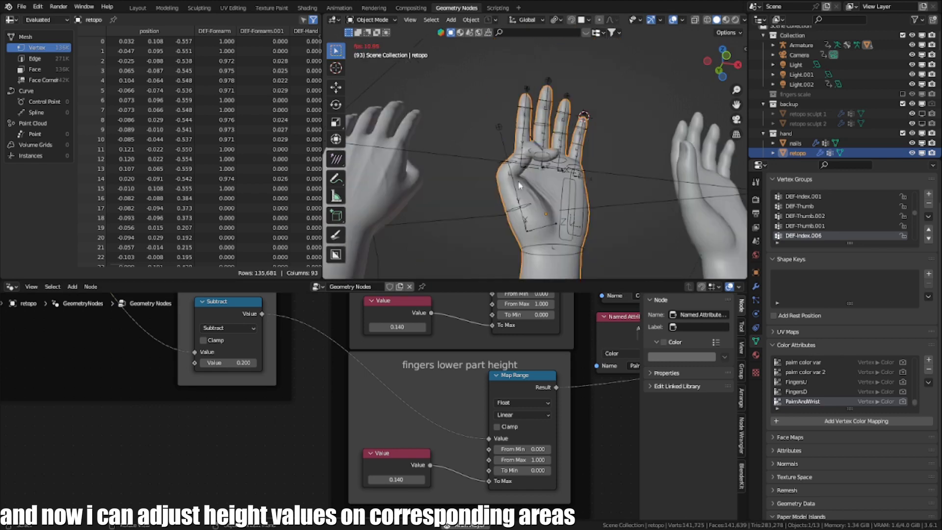
{"action": "scroll", "coordinate": [533, 167], "scroll_direction": "up", "scroll_amount": 5}
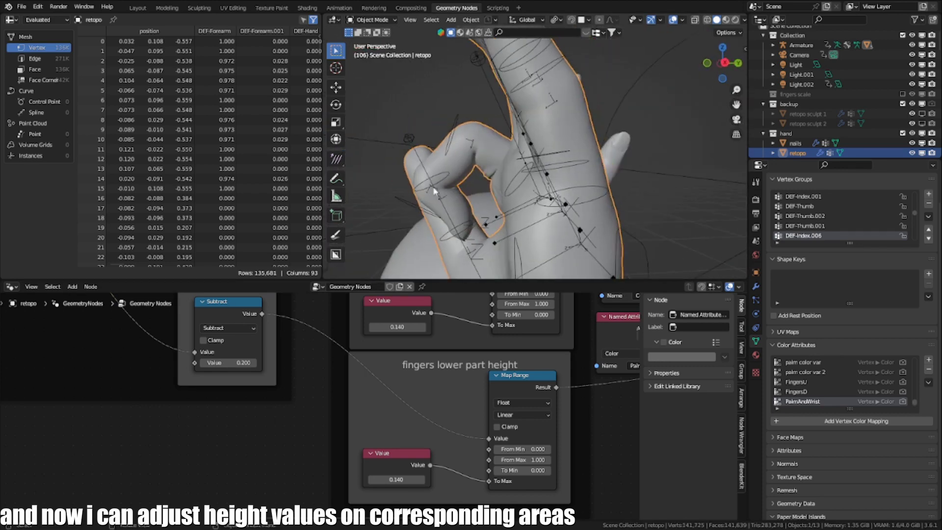
{"action": "scroll", "coordinate": [558, 161], "scroll_direction": "down", "scroll_amount": 5}
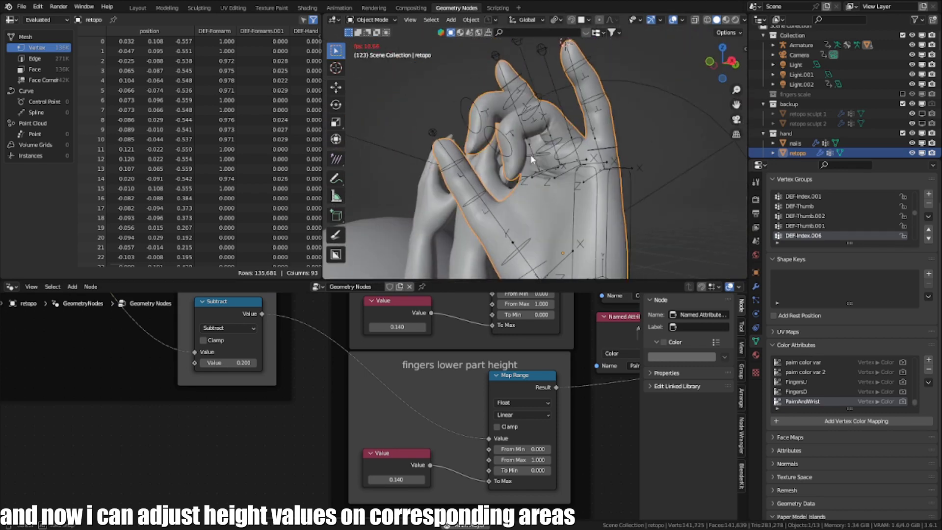
{"action": "scroll", "coordinate": [558, 149], "scroll_direction": "down", "scroll_amount": 4}
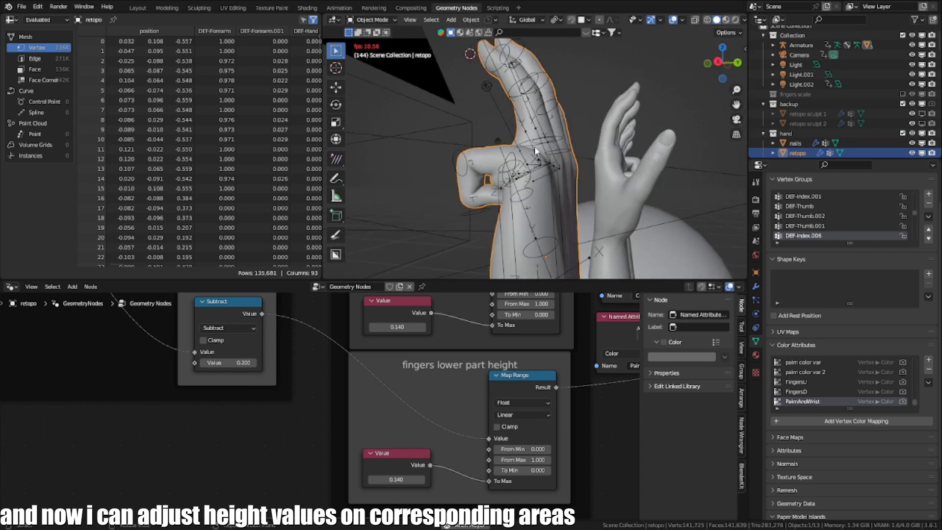
{"action": "middle_click_drag", "start_coordinate": [489, 156], "coordinate": [510, 231]}
{"action": "scroll", "coordinate": [412, 493], "scroll_direction": "up", "scroll_amount": 2}
{"action": "scroll", "coordinate": [423, 491], "scroll_direction": "down", "scroll_amount": 5}
Set the fingers upper part height Value to 0.110 and check the wrinkles in the animation
{"action": "middle_click_drag", "start_coordinate": [421, 352], "coordinate": [424, 421]}
{"action": "scroll", "coordinate": [415, 416], "scroll_direction": "up", "scroll_amount": 3}
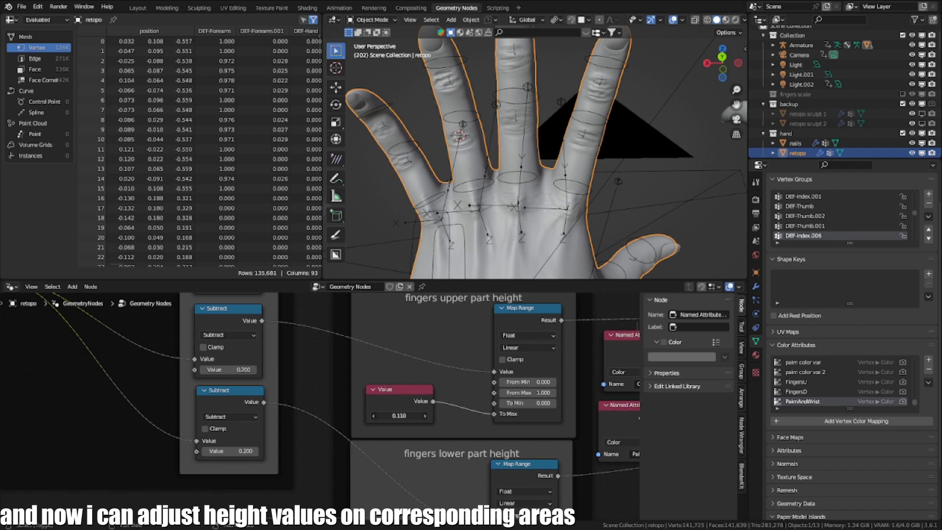
{"action": "scroll", "coordinate": [528, 202], "scroll_direction": "down", "scroll_amount": 3}
{"action": "middle_click_drag", "start_coordinate": [529, 201], "coordinate": [555, 180]}
{"action": "key", "text": "space"}
{"action": "scroll", "coordinate": [701, 164], "scroll_direction": "down", "scroll_amount": 4}
{"action": "middle_click_drag", "start_coordinate": [700, 163], "coordinate": [519, 196]}
Move the FingersD and FingersU mask nodes close to the PalmAndWrist mask nodes
{"action": "scroll", "coordinate": [540, 395], "scroll_direction": "down", "scroll_amount": 6}
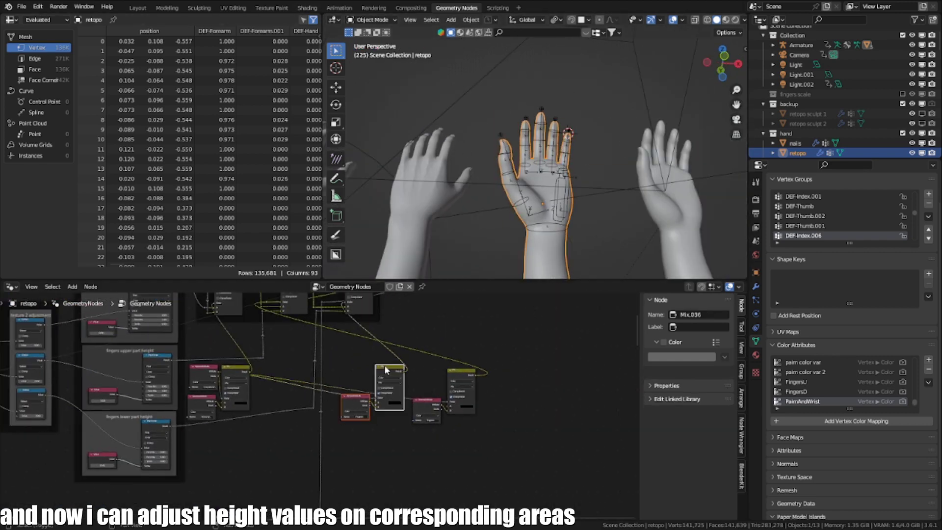
{"action": "left_click_drag", "start_coordinate": [384, 369], "coordinate": [282, 369]}
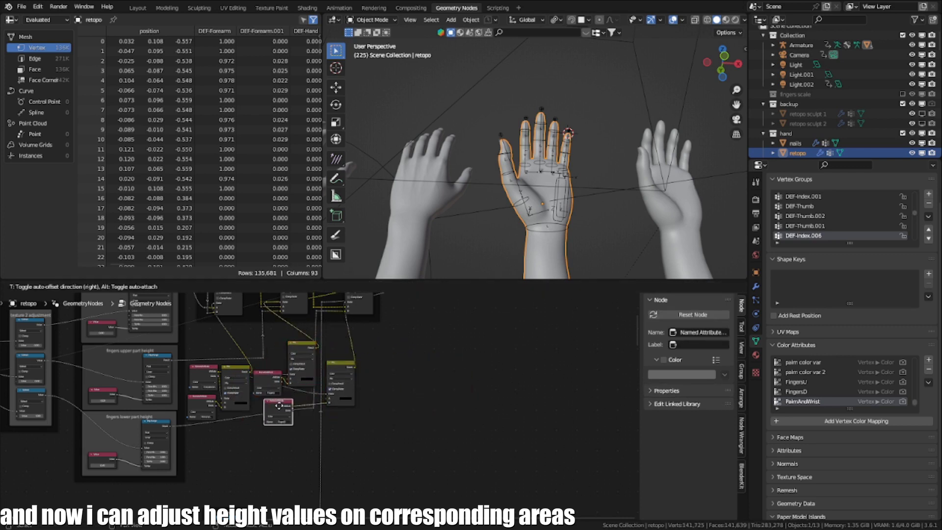
{"action": "middle_click_drag", "start_coordinate": [296, 408], "coordinate": [337, 436]}
{"action": "scroll", "coordinate": [338, 436], "scroll_direction": "down", "scroll_amount": 3}
{"action": "middle_click_drag", "start_coordinate": [386, 385], "coordinate": [421, 405]}
Switch to the Shading workspace and bring the hand material's normal map nodes into view
{"action": "scroll", "coordinate": [324, 415], "scroll_direction": "down", "scroll_amount": 3}
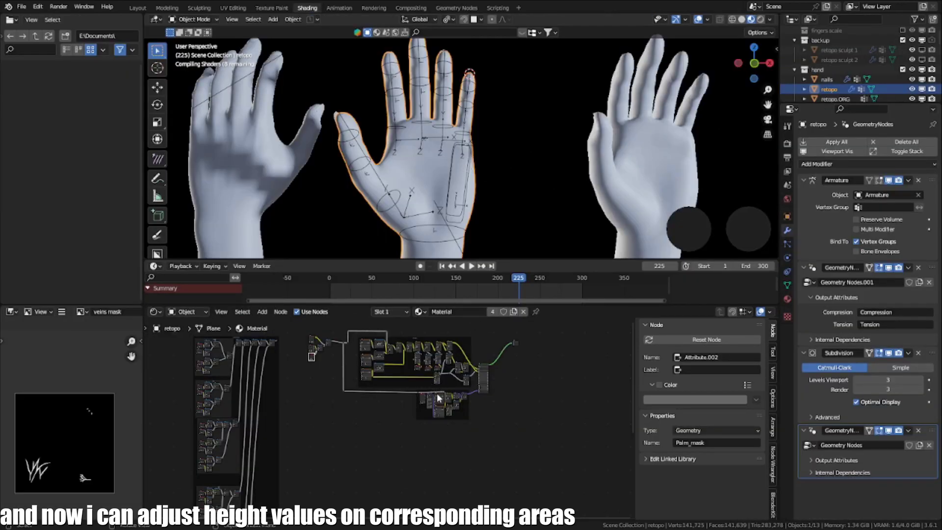
{"action": "scroll", "coordinate": [427, 434], "scroll_direction": "up", "scroll_amount": 2}
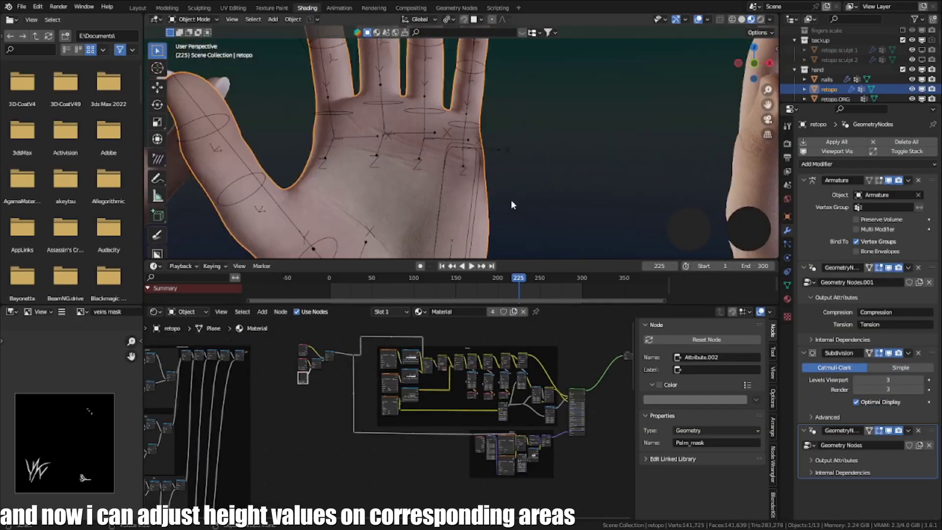
{"action": "middle_click_drag", "start_coordinate": [466, 208], "coordinate": [449, 220]}
{"action": "scroll", "coordinate": [397, 395], "scroll_direction": "up", "scroll_amount": 5}
{"action": "scroll", "coordinate": [534, 405], "scroll_direction": "up", "scroll_amount": 6}
{"action": "middle_click_drag", "start_coordinate": [534, 437], "coordinate": [353, 430]}
{"action": "scroll", "coordinate": [352, 428], "scroll_direction": "down", "scroll_amount": 3}
Add an Attribute node to the hand material and place it beside the normal map frame
{"action": "key", "text": "shift+a"}
{"action": "type", "text": "a"}
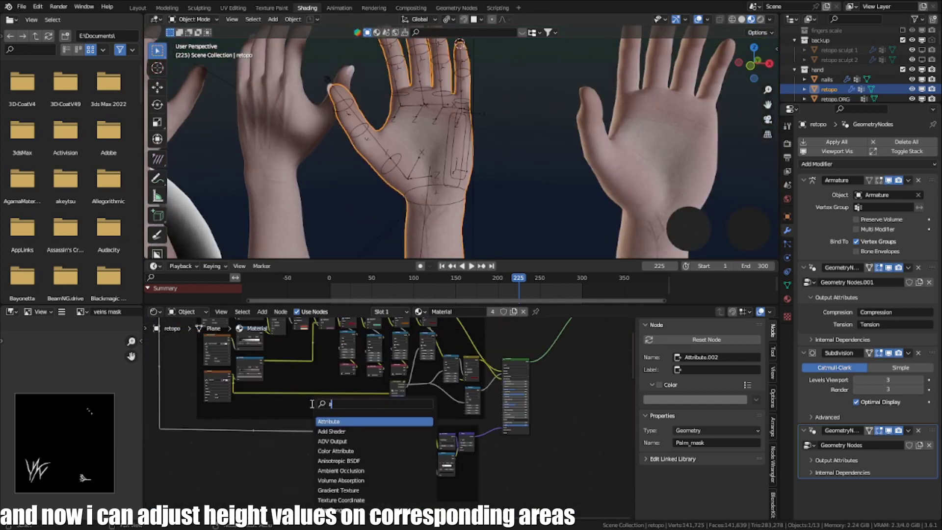
{"action": "key", "text": "Return"}
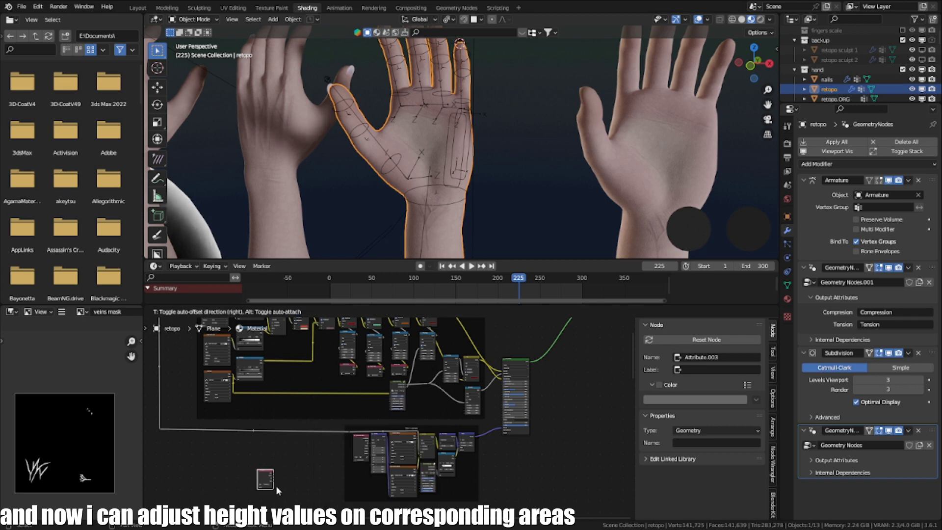
{"action": "left_click", "coordinate": [272, 492]}
{"action": "middle_click_drag", "start_coordinate": [271, 492], "coordinate": [345, 420]}
{"action": "scroll", "coordinate": [389, 391], "scroll_direction": "up", "scroll_amount": 10}
{"action": "key", "text": "g"}
{"action": "left_click", "coordinate": [423, 403]}
{"action": "scroll", "coordinate": [417, 410], "scroll_direction": "up", "scroll_amount": 2}
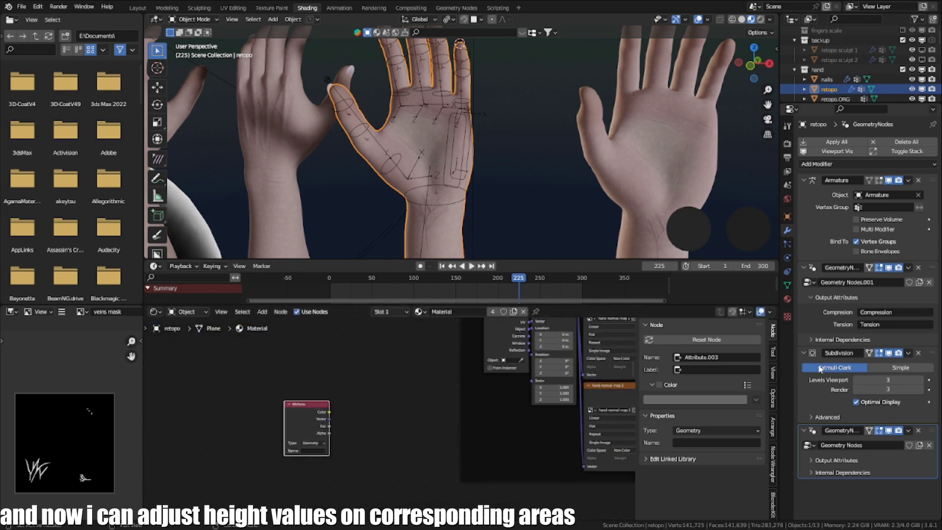
Set the Attribute node's name to Compression, copied from the modifier's output attribute, and move the node into the Skin normals frame
{"action": "left_click", "coordinate": [875, 313]}
{"action": "key", "text": "Escape"}
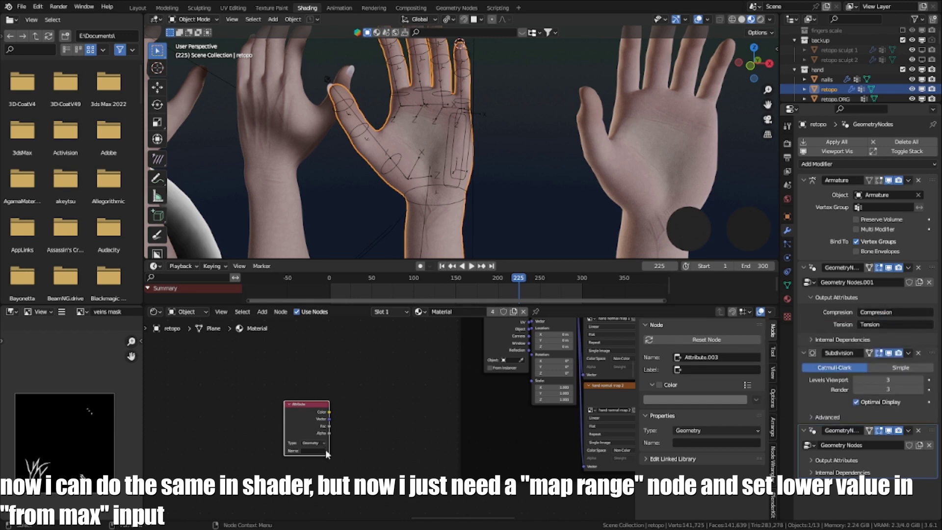
{"action": "scroll", "coordinate": [299, 437], "scroll_direction": "up", "scroll_amount": 4}
{"action": "key", "text": "g"}
{"action": "left_click", "coordinate": [392, 383]}
{"action": "scroll", "coordinate": [392, 383], "scroll_direction": "down", "scroll_amount": 4}
{"action": "middle_click_drag", "start_coordinate": [393, 383], "coordinate": [240, 459]}
{"action": "key", "text": "g"}
{"action": "left_click", "coordinate": [311, 362]}
{"action": "scroll", "coordinate": [265, 414], "scroll_direction": "up", "scroll_amount": 2}
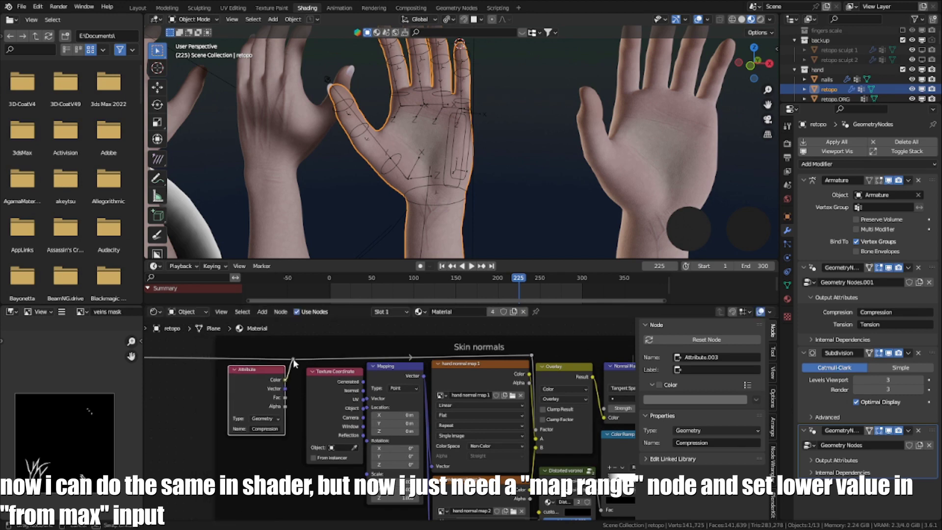
Connect the Attribute node's Color output to the reroute feeding the Overlay node, replacing the old link, and position the node at the frame's edge
{"action": "key", "text": "g"}
{"action": "left_click", "coordinate": [314, 338]}
{"action": "middle_click_drag", "start_coordinate": [315, 341], "coordinate": [321, 371]}
{"action": "key", "text": "g"}
{"action": "left_click", "coordinate": [301, 393]}
{"action": "key", "text": "g"}
{"action": "left_click", "coordinate": [273, 377]}
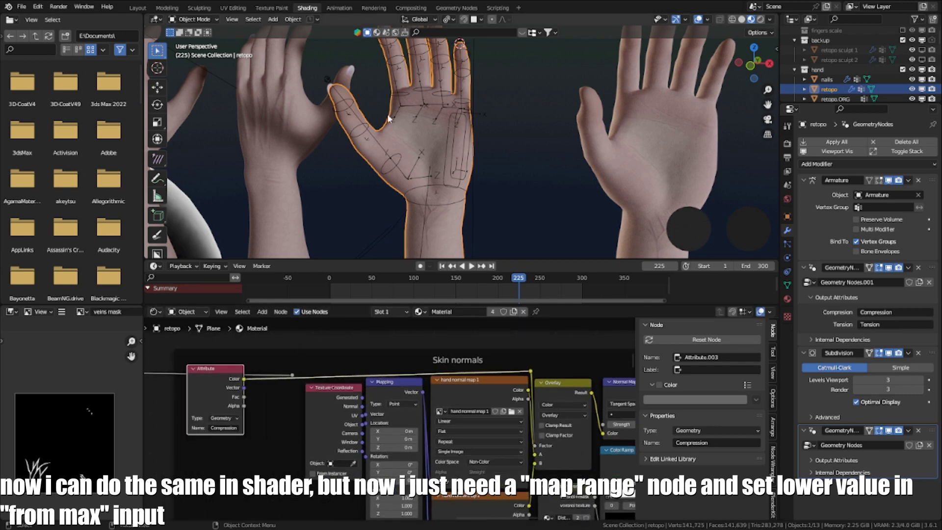
Turn off the Subdivision modifier's viewport display and play the animation to frame 241 to check the palm
{"action": "key", "text": "space"}
{"action": "key", "text": "space"}
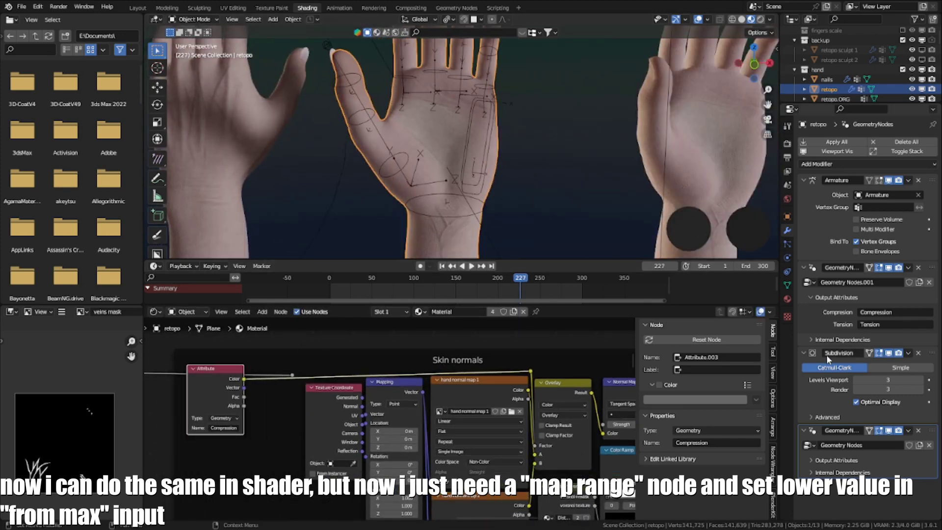
{"action": "key", "text": "space"}
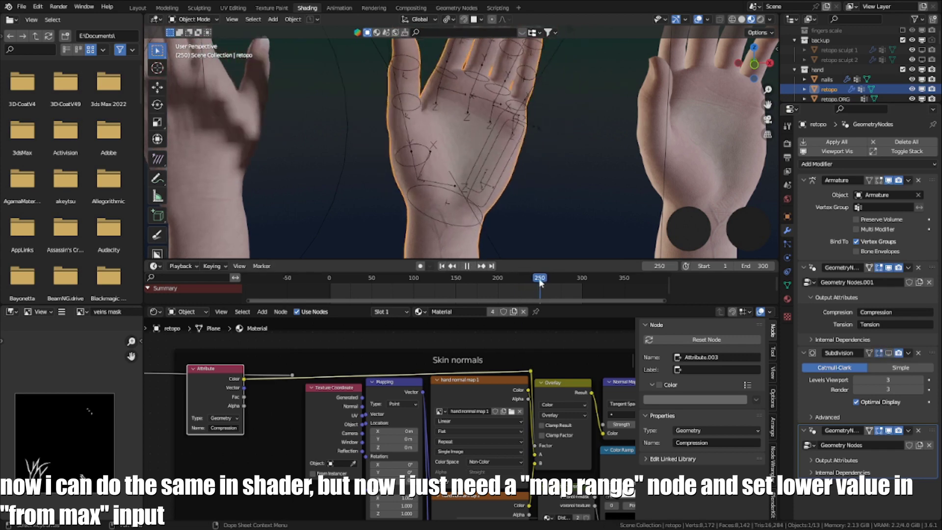
{"action": "middle_click_drag", "start_coordinate": [510, 189], "coordinate": [484, 162]}
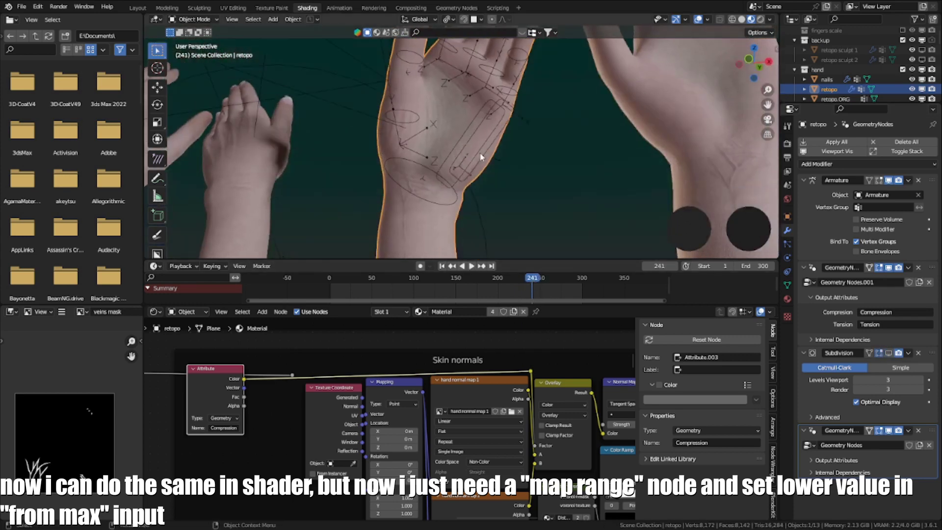
{"action": "scroll", "coordinate": [481, 161], "scroll_direction": "up", "scroll_amount": 4}
{"action": "scroll", "coordinate": [311, 450], "scroll_direction": "down", "scroll_amount": 3}
{"action": "middle_click_drag", "start_coordinate": [290, 444], "coordinate": [334, 443]}
{"action": "key", "text": "g"}
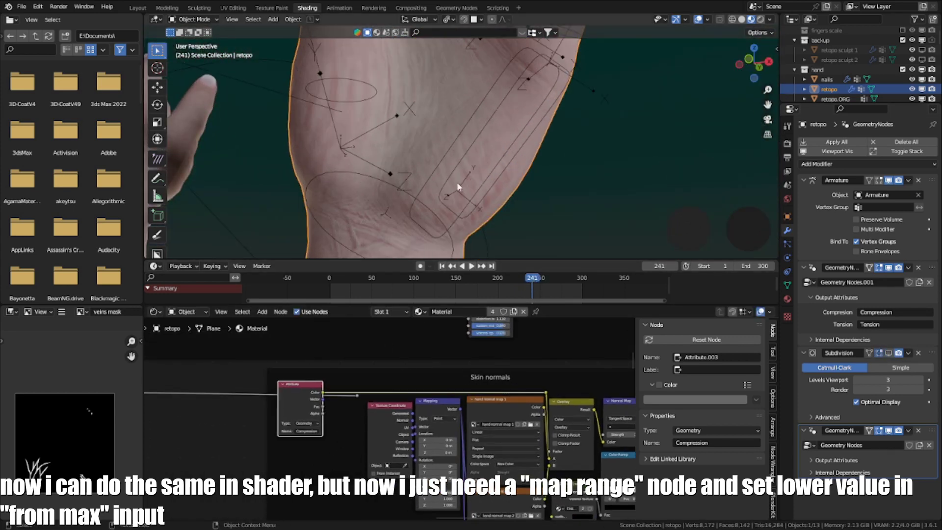
Disconnect the skin coloring link from the Principled BSDF's Base Color and inspect the palm wrinkles up close
{"action": "scroll", "coordinate": [450, 388], "scroll_direction": "down", "scroll_amount": 5}
{"action": "middle_click_drag", "start_coordinate": [450, 388], "coordinate": [236, 471]}
{"action": "scroll", "coordinate": [461, 252], "scroll_direction": "down", "scroll_amount": 1}
{"action": "scroll", "coordinate": [393, 428], "scroll_direction": "up", "scroll_amount": 10}
{"action": "scroll", "coordinate": [391, 447], "scroll_direction": "down", "scroll_amount": 2}
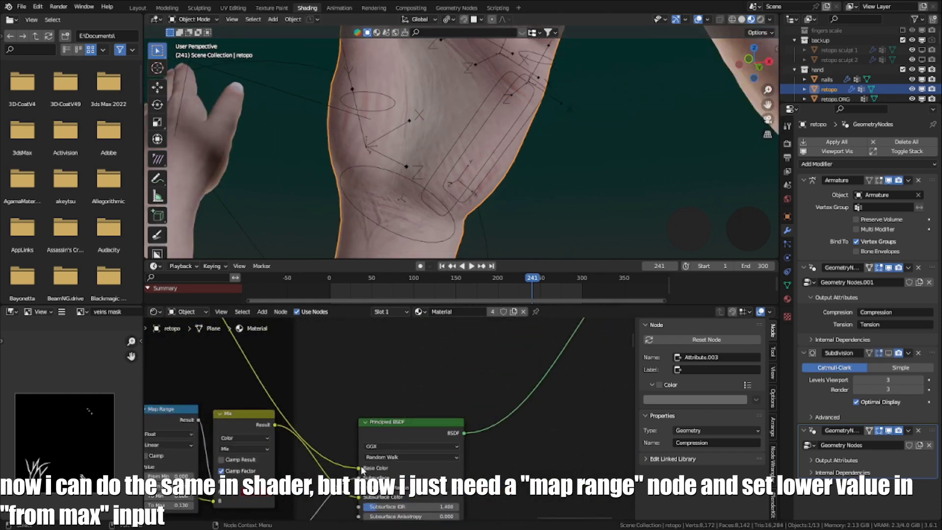
{"action": "left_click_drag", "start_coordinate": [361, 467], "coordinate": [355, 434]}
{"action": "middle_click_drag", "start_coordinate": [493, 155], "coordinate": [515, 134]}
{"action": "scroll", "coordinate": [485, 157], "scroll_direction": "up", "scroll_amount": 4}
{"action": "scroll", "coordinate": [479, 162], "scroll_direction": "down", "scroll_amount": 4}
{"action": "scroll", "coordinate": [478, 147], "scroll_direction": "up", "scroll_amount": 3}
{"action": "scroll", "coordinate": [478, 146], "scroll_direction": "down", "scroll_amount": 3}
Add a Map Range node on the link after the Compression Attribute node's Color output in the Skin normals frame
{"action": "middle_click_drag", "start_coordinate": [286, 418], "coordinate": [441, 340]}
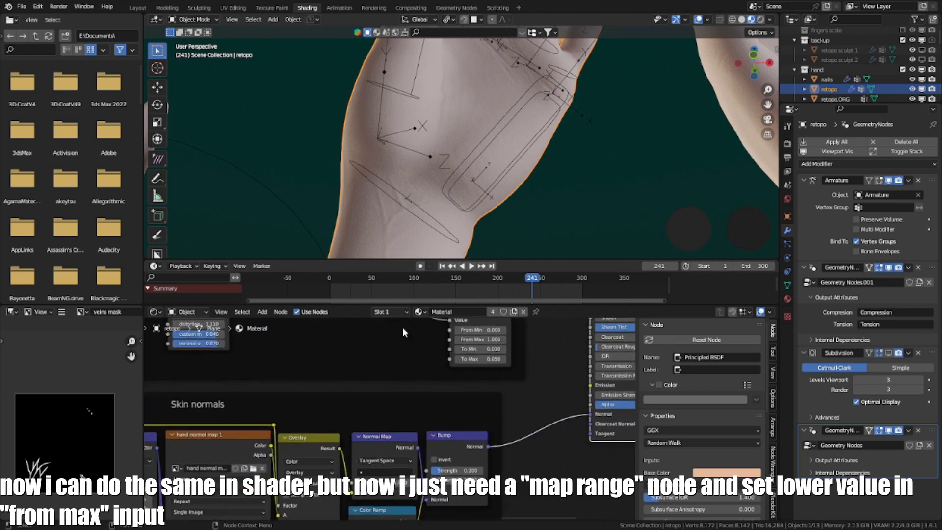
{"action": "middle_click_drag", "start_coordinate": [283, 441], "coordinate": [534, 416]}
{"action": "scroll", "coordinate": [280, 398], "scroll_direction": "up", "scroll_amount": 1}
{"action": "middle_click_drag", "start_coordinate": [279, 393], "coordinate": [385, 403]}
{"action": "scroll", "coordinate": [386, 403], "scroll_direction": "up", "scroll_amount": 1}
{"action": "key", "text": "shift+a"}
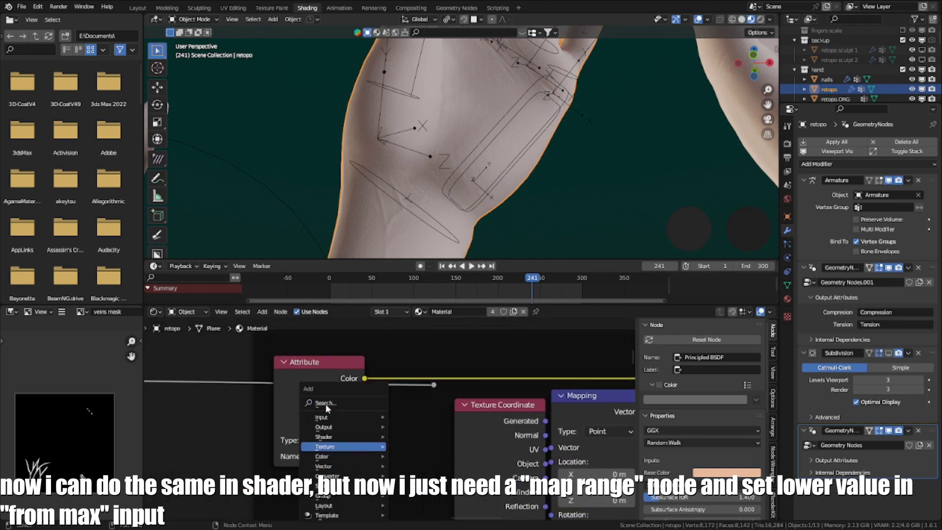
{"action": "left_click", "coordinate": [327, 403]}
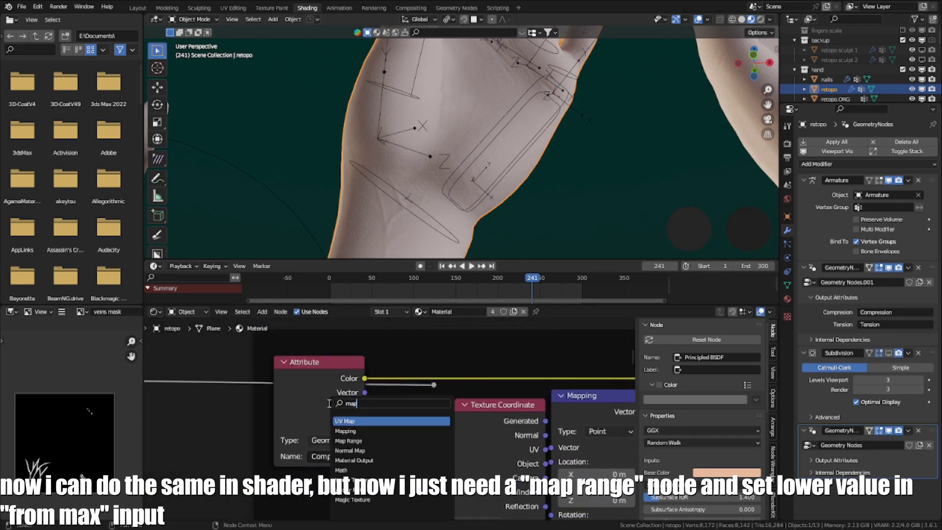
{"action": "type", "text": "map"}
{"action": "left_click", "coordinate": [362, 441]}
{"action": "left_click", "coordinate": [446, 387]}
Space out the Attribute and Map Range nodes ahead of the Texture Coordinate node
{"action": "left_click_drag", "start_coordinate": [446, 387], "coordinate": [411, 383]}
{"action": "left_click", "coordinate": [331, 382]}
{"action": "left_click_drag", "start_coordinate": [331, 381], "coordinate": [257, 370]}
{"action": "left_click_drag", "start_coordinate": [447, 425], "coordinate": [386, 414]}
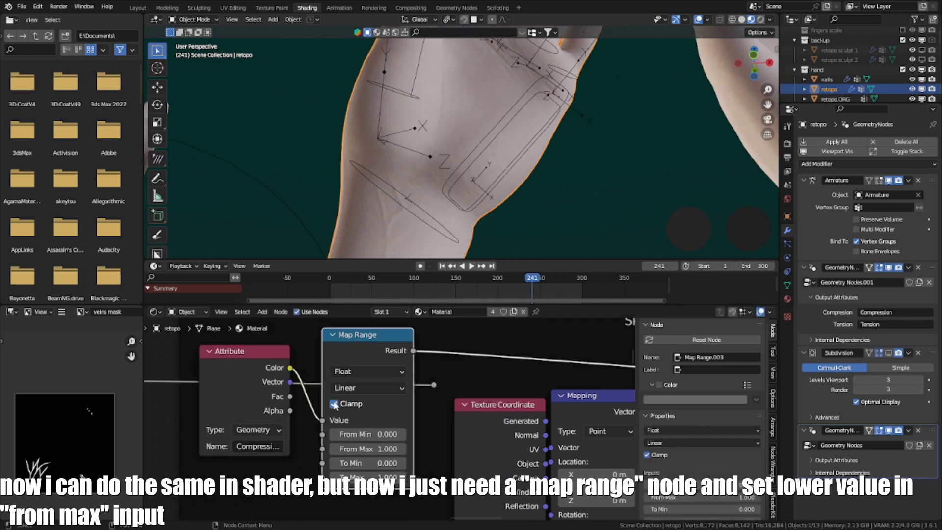
Try a From Max of 0.150 on the Map Range node and check the palm wrinkles in the animation
{"action": "scroll", "coordinate": [386, 415], "scroll_direction": "up", "scroll_amount": 3}
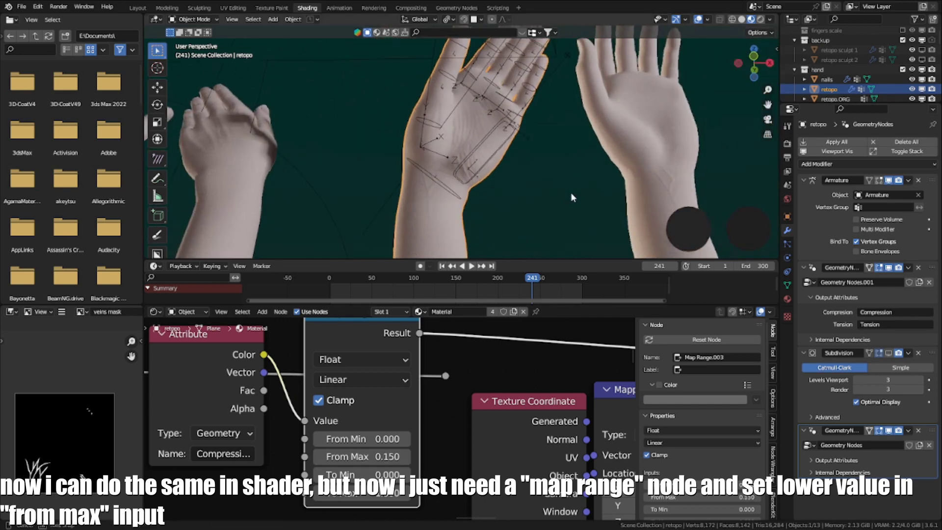
{"action": "left_click_drag", "start_coordinate": [538, 282], "coordinate": [541, 281]}
{"action": "key", "text": "space"}
{"action": "scroll", "coordinate": [549, 198], "scroll_direction": "down", "scroll_amount": 4}
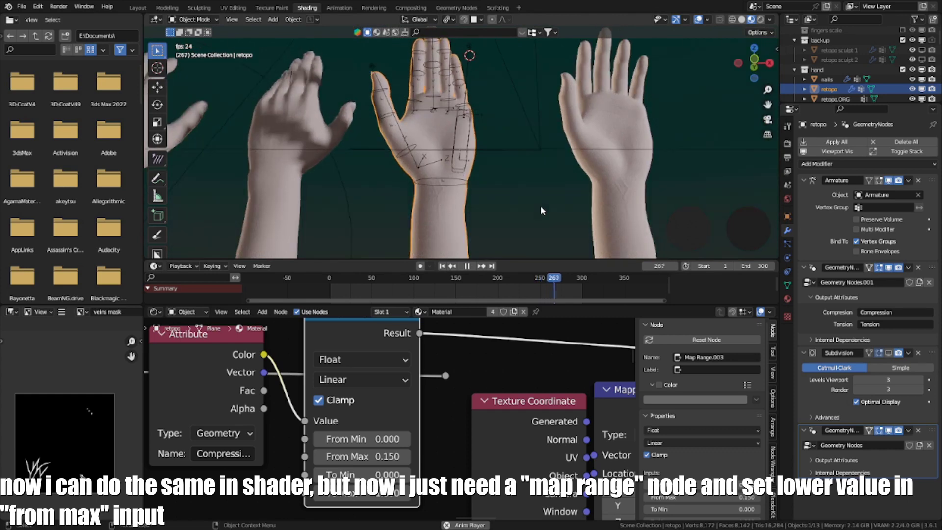
{"action": "key", "text": "space"}
{"action": "scroll", "coordinate": [540, 205], "scroll_direction": "up", "scroll_amount": 5}
{"action": "key", "text": "space"}
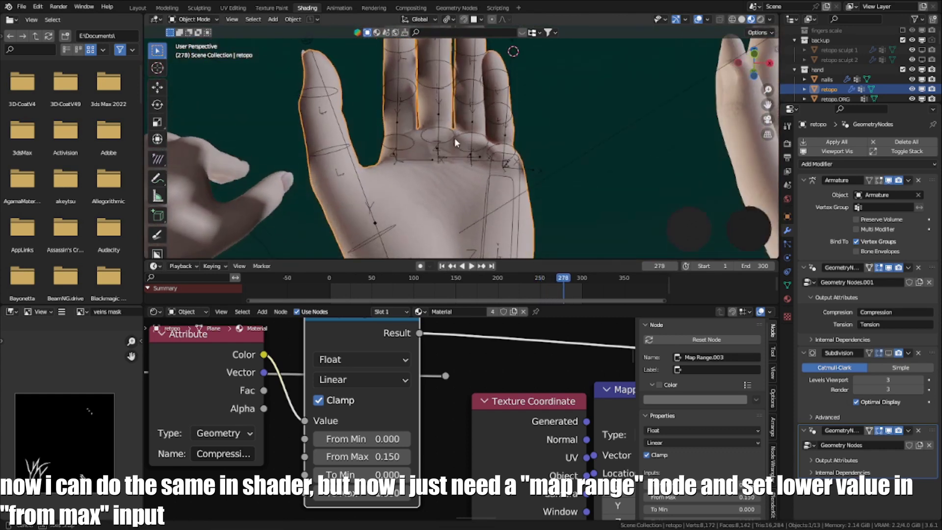
{"action": "scroll", "coordinate": [447, 182], "scroll_direction": "down", "scroll_amount": 5}
{"action": "key", "text": "space"}
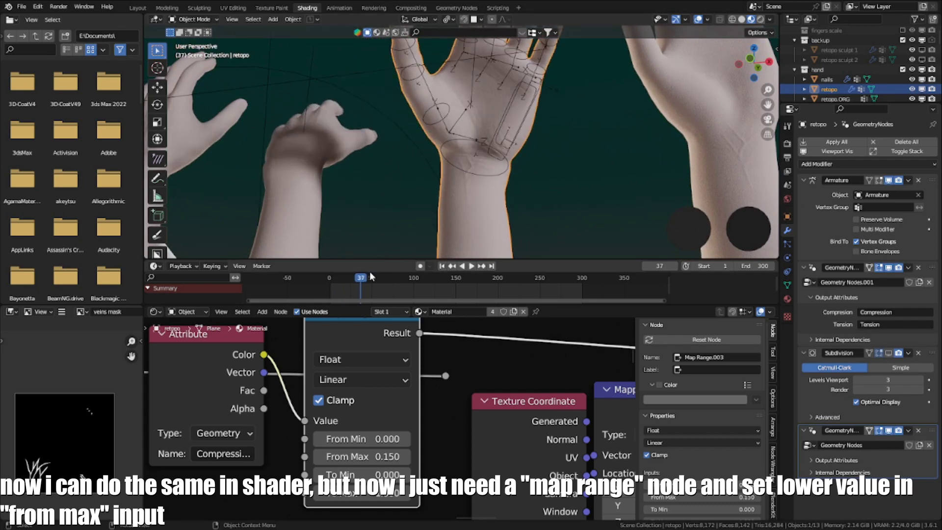
Go to frame 90 and set the Map Range node's From Max to 0.100 while viewing the palm closely
{"action": "key", "text": "space"}
{"action": "left_click_drag", "start_coordinate": [417, 289], "coordinate": [406, 289]}
{"action": "key", "text": "space"}
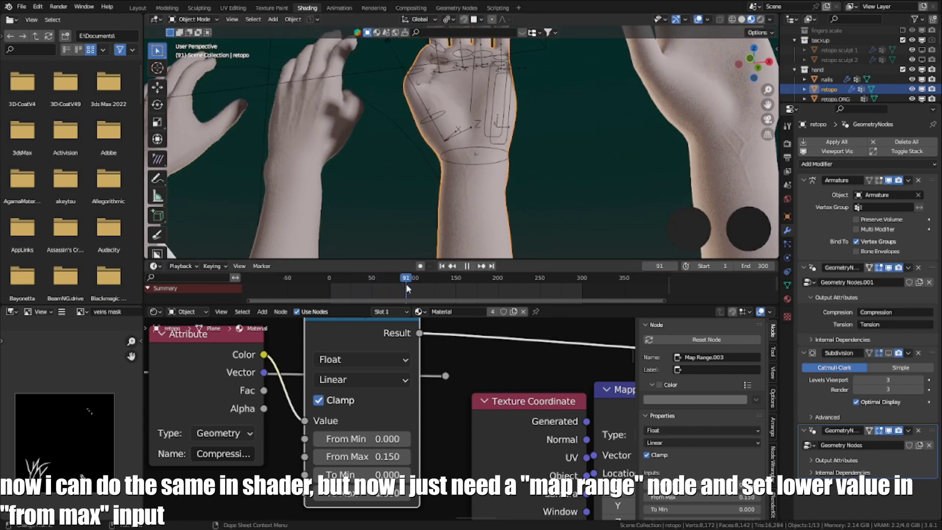
{"action": "scroll", "coordinate": [439, 146], "scroll_direction": "up", "scroll_amount": 6}
{"action": "scroll", "coordinate": [438, 142], "scroll_direction": "down", "scroll_amount": 4}
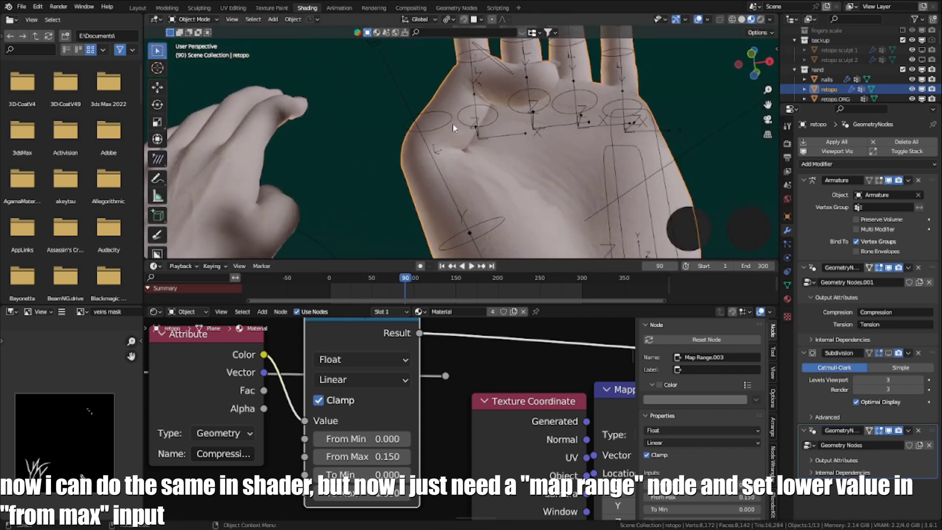
{"action": "scroll", "coordinate": [449, 119], "scroll_direction": "up", "scroll_amount": 2}
{"action": "scroll", "coordinate": [388, 422], "scroll_direction": "up", "scroll_amount": 1}
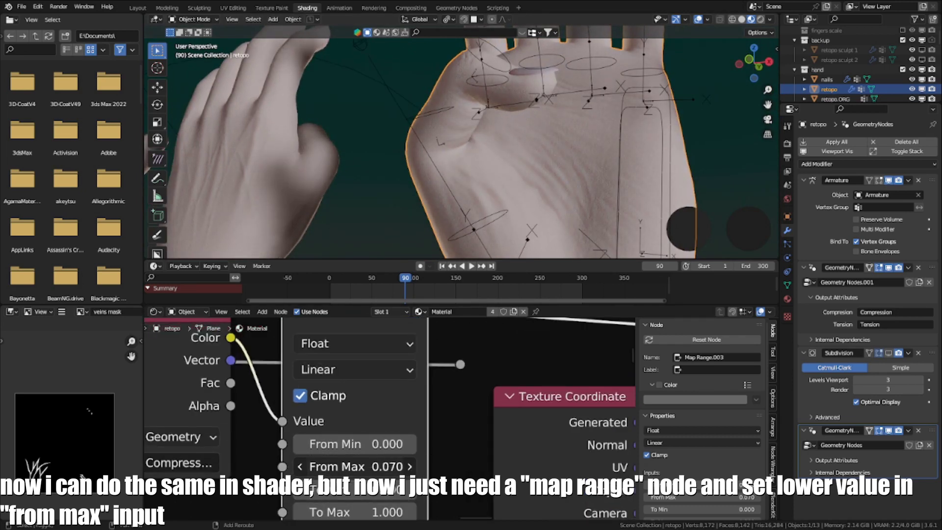
{"action": "scroll", "coordinate": [368, 464], "scroll_direction": "down", "scroll_amount": 3}
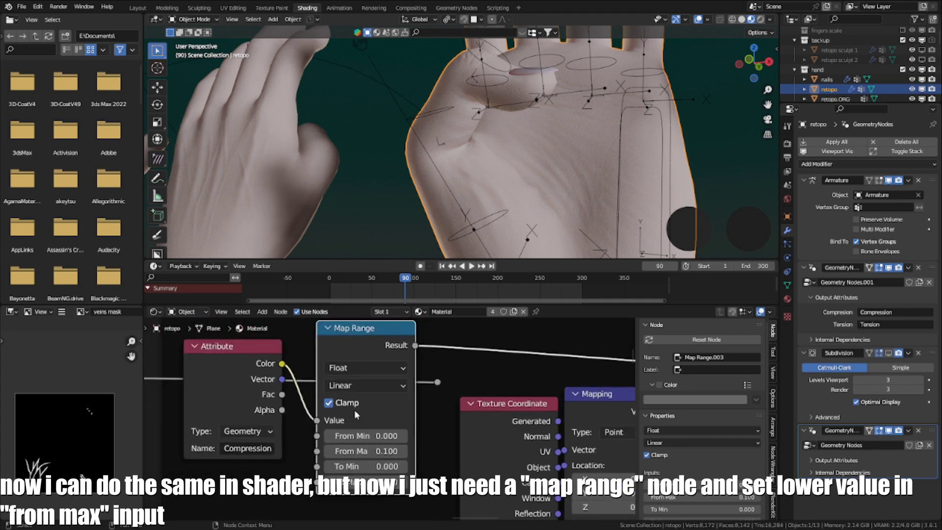
Play the animation and inspect the skin normals on the palm from several angles and poses
{"action": "key", "text": "space"}
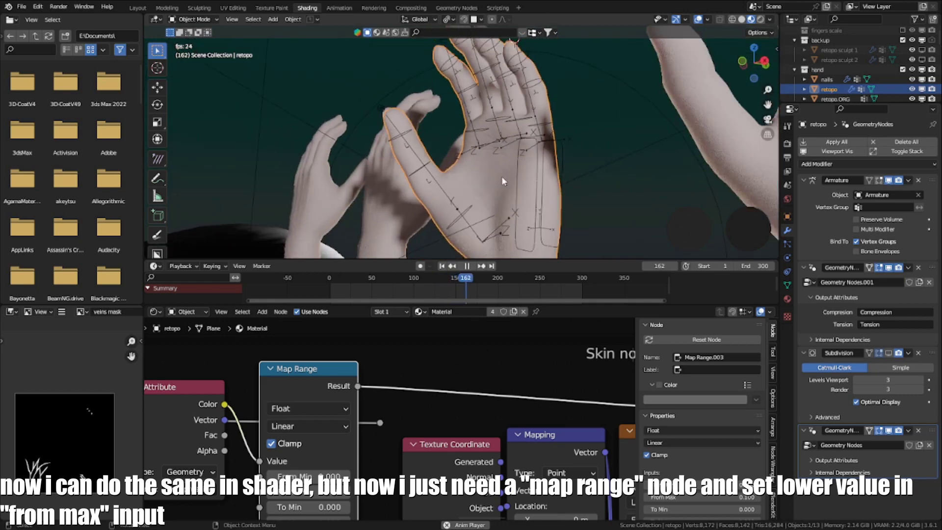
{"action": "key", "text": "space"}
{"action": "middle_click_drag", "start_coordinate": [502, 146], "coordinate": [463, 148]}
{"action": "scroll", "coordinate": [524, 146], "scroll_direction": "down", "scroll_amount": 2}
{"action": "left_click_drag", "start_coordinate": [474, 279], "coordinate": [508, 282]}
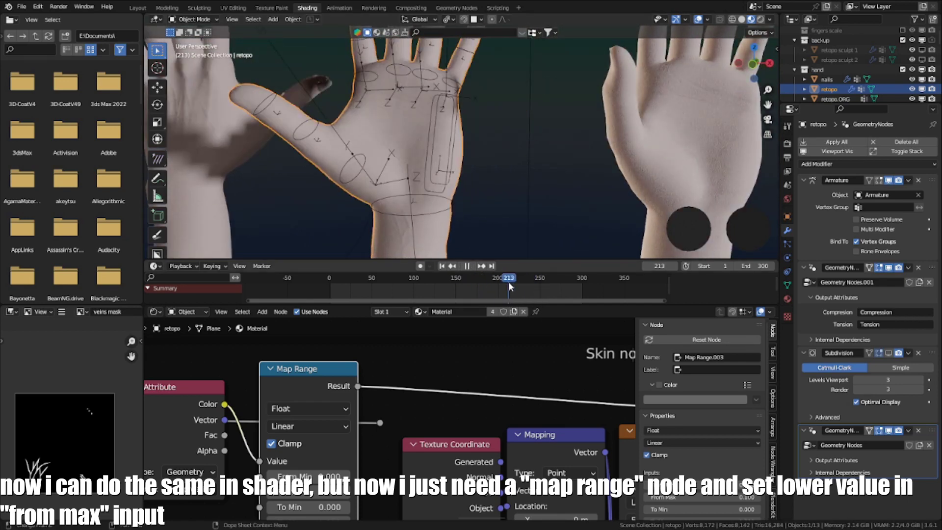
{"action": "middle_click_drag", "start_coordinate": [508, 87], "coordinate": [511, 177]}
{"action": "left_click", "coordinate": [444, 266]}
{"action": "middle_click_drag", "start_coordinate": [457, 191], "coordinate": [488, 122], "text": "shift"}
{"action": "key", "text": "space"}
{"action": "key", "text": "space"}
Duplicate the Compression Attribute node from the Skin normals frame
{"action": "scroll", "coordinate": [394, 431], "scroll_direction": "down", "scroll_amount": 6}
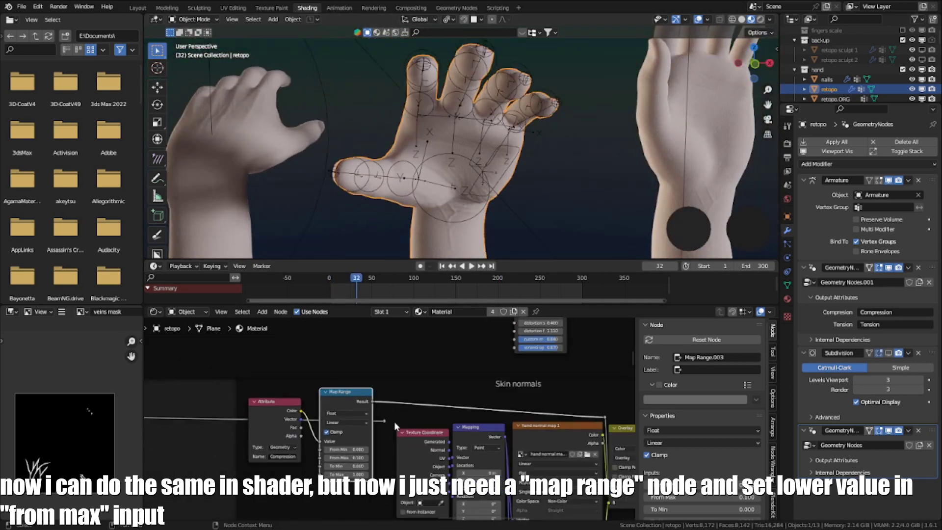
{"action": "left_click", "coordinate": [314, 421]}
{"action": "scroll", "coordinate": [363, 387], "scroll_direction": "down", "scroll_amount": 4}
{"action": "middle_click_drag", "start_coordinate": [364, 387], "coordinate": [364, 442]}
{"action": "scroll", "coordinate": [301, 392], "scroll_direction": "up", "scroll_amount": 4}
{"action": "middle_click_drag", "start_coordinate": [301, 392], "coordinate": [431, 454]}
{"action": "key", "text": "shift+a"}
{"action": "scroll", "coordinate": [432, 462], "scroll_direction": "down", "scroll_amount": 1}
{"action": "middle_click_drag", "start_coordinate": [431, 486], "coordinate": [488, 400]}
{"action": "key", "text": "shift+d"}
{"action": "left_click", "coordinate": [491, 467]}
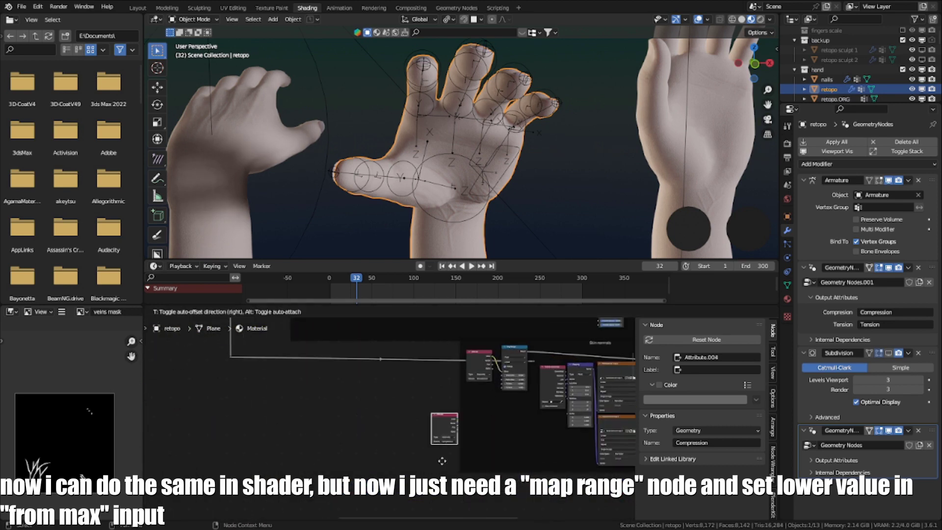
Move the duplicated Attribute node above the hand wrinkle map nodes of the skin coloring section
{"action": "scroll", "coordinate": [382, 452], "scroll_direction": "down", "scroll_amount": 5}
{"action": "middle_click_drag", "start_coordinate": [382, 425], "coordinate": [336, 439]}
{"action": "left_click_drag", "start_coordinate": [335, 439], "coordinate": [281, 369]}
{"action": "middle_click_drag", "start_coordinate": [298, 377], "coordinate": [305, 390]}
{"action": "scroll", "coordinate": [305, 390], "scroll_direction": "up", "scroll_amount": 5}
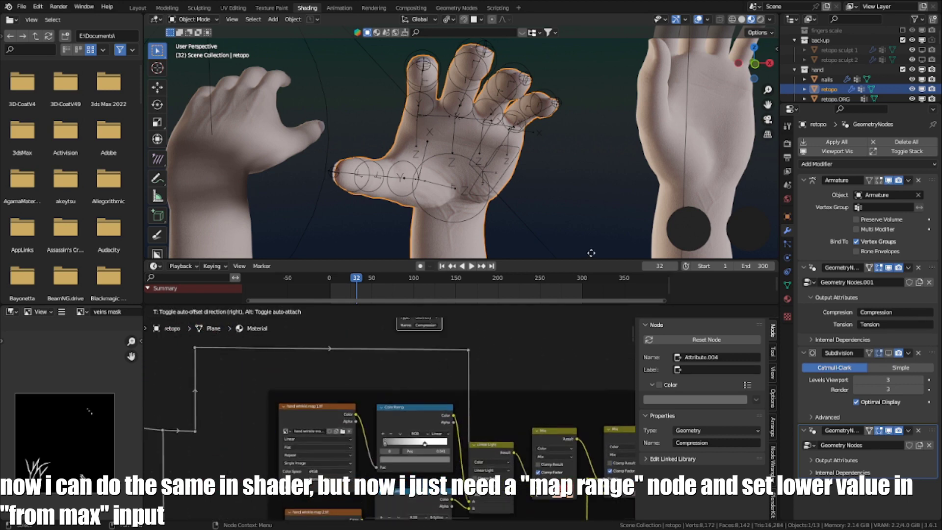
{"action": "left_click", "coordinate": [549, 314]}
Split the old mask link with a reroute and connect the duplicated Attribute node's Color to the reroute feeding the skin coloring
{"action": "middle_click_drag", "start_coordinate": [469, 416], "coordinate": [446, 393]}
{"action": "scroll", "coordinate": [404, 406], "scroll_direction": "up", "scroll_amount": 2}
{"action": "mouse_move", "coordinate": [378, 390]}
{"action": "right_mouse_down", "text": "shift"}
{"action": "mouse_move", "coordinate": [382, 409]}
{"action": "mouse_move", "coordinate": [413, 408]}
{"action": "right_mouse_up", "text": "shift"}
{"action": "scroll", "coordinate": [387, 415], "scroll_direction": "up", "scroll_amount": 1}
{"action": "scroll", "coordinate": [385, 372], "scroll_direction": "down", "scroll_amount": 3}
{"action": "middle_click_drag", "start_coordinate": [385, 371], "coordinate": [360, 405]}
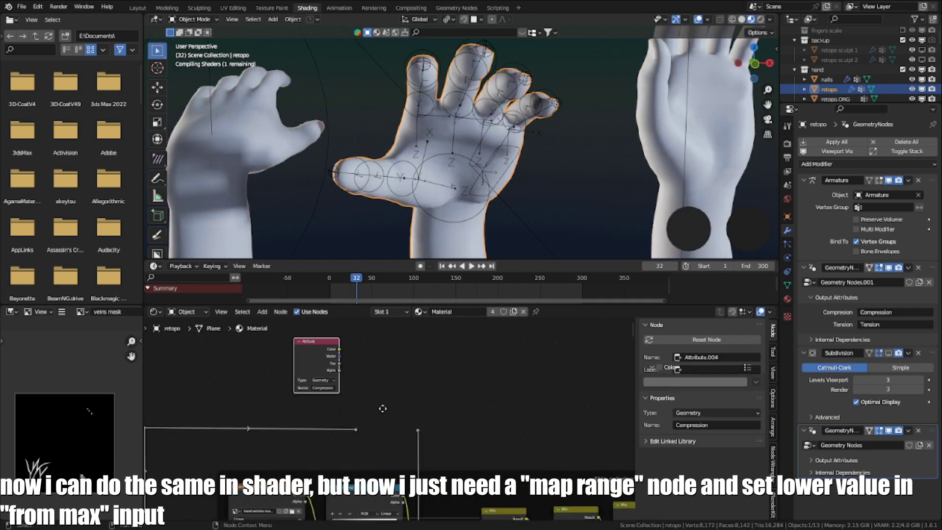
{"action": "key", "text": "g"}
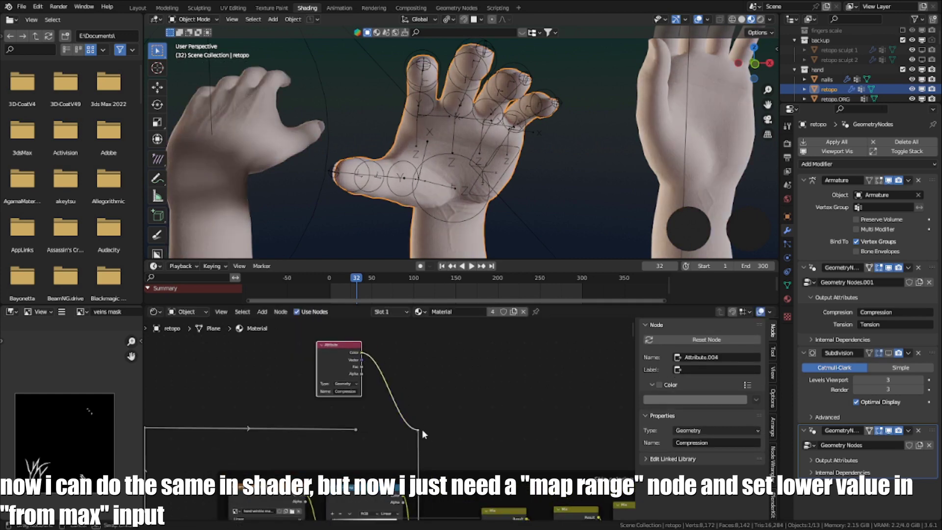
{"action": "left_click_drag", "start_coordinate": [422, 434], "coordinate": [420, 431]}
Preview the output of the last Mix node in the Skin coloring row on the hand
{"action": "middle_click_drag", "start_coordinate": [502, 146], "coordinate": [477, 135]}
{"action": "scroll", "coordinate": [473, 421], "scroll_direction": "down", "scroll_amount": 2}
{"action": "middle_click_drag", "start_coordinate": [473, 421], "coordinate": [270, 328]}
{"action": "middle_click_drag", "start_coordinate": [523, 378], "coordinate": [455, 357]}
{"action": "scroll", "coordinate": [483, 373], "scroll_direction": "up", "scroll_amount": 2}
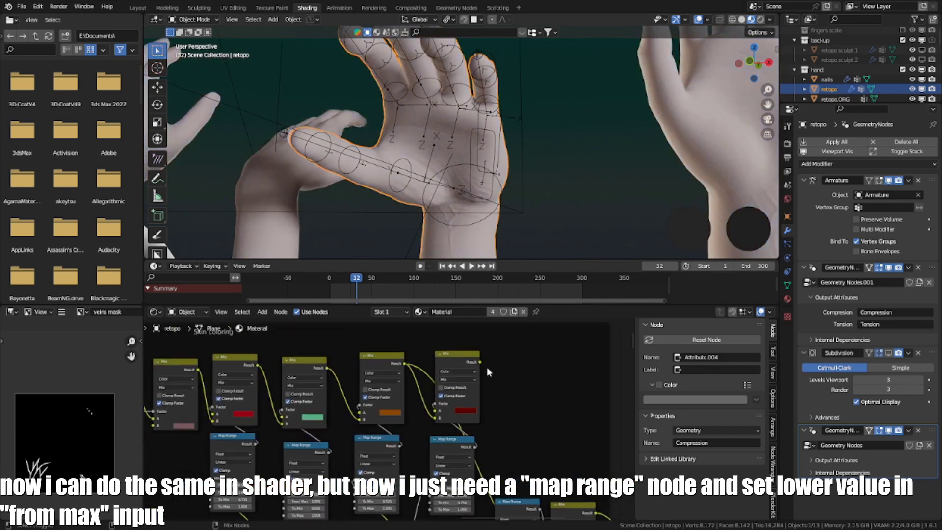
{"action": "left_click", "coordinate": [462, 363], "text": "ctrl+shift"}
{"action": "middle_click_drag", "start_coordinate": [404, 205], "coordinate": [430, 192]}
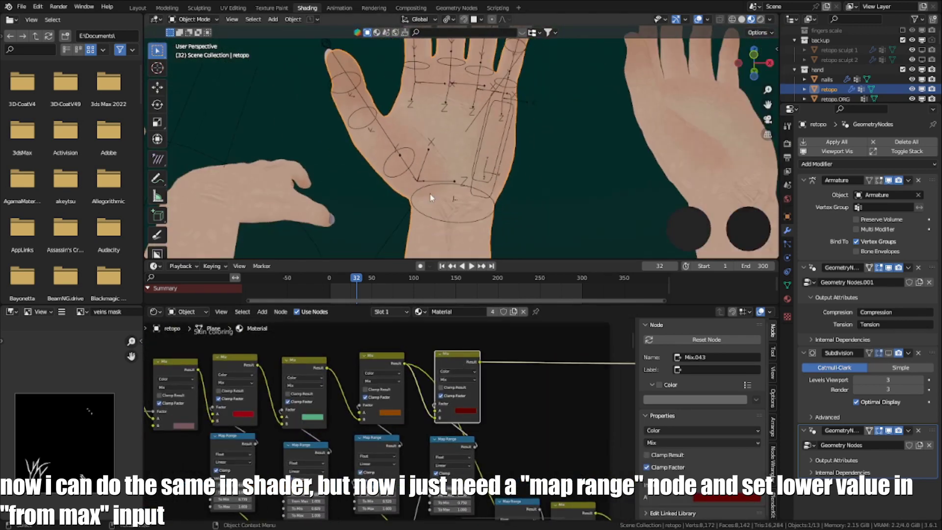
Add a Map Range node between the duplicated Attribute node and the reroute feeding the skin coloring
{"action": "scroll", "coordinate": [378, 442], "scroll_direction": "down", "scroll_amount": 3}
{"action": "middle_click_drag", "start_coordinate": [344, 403], "coordinate": [513, 491]}
{"action": "scroll", "coordinate": [212, 356], "scroll_direction": "up", "scroll_amount": 4}
{"action": "key", "text": "shift+a"}
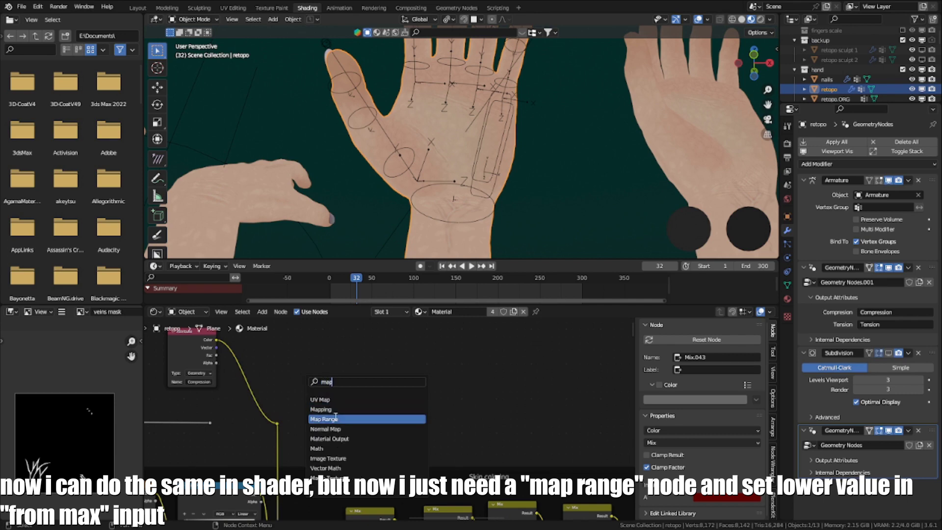
{"action": "left_click", "coordinate": [336, 417]}
{"action": "left_click", "coordinate": [275, 393]}
Try a From Max of 0.150 on the skin coloring Map Range node and check the hand in the animation
{"action": "scroll", "coordinate": [345, 433], "scroll_direction": "up", "scroll_amount": 4}
{"action": "middle_click_drag", "start_coordinate": [345, 433], "coordinate": [432, 456]}
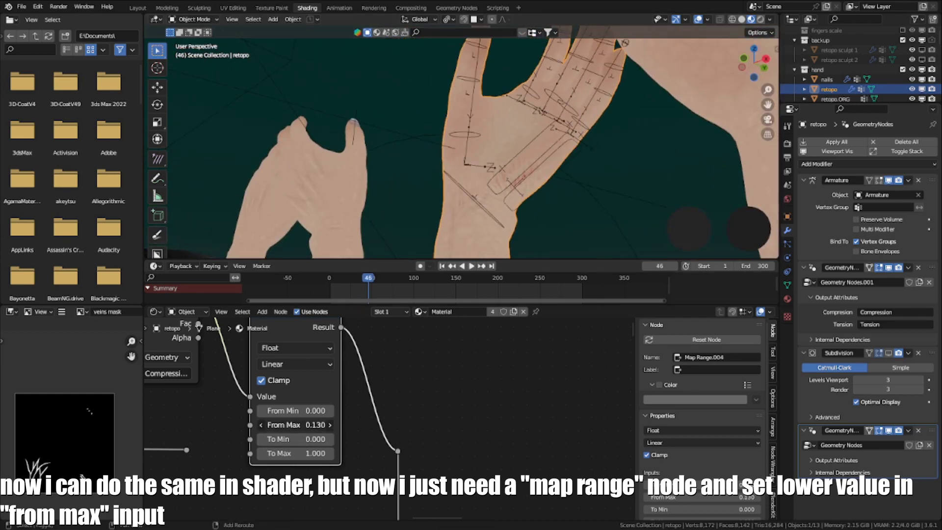
{"action": "key", "text": "Return"}
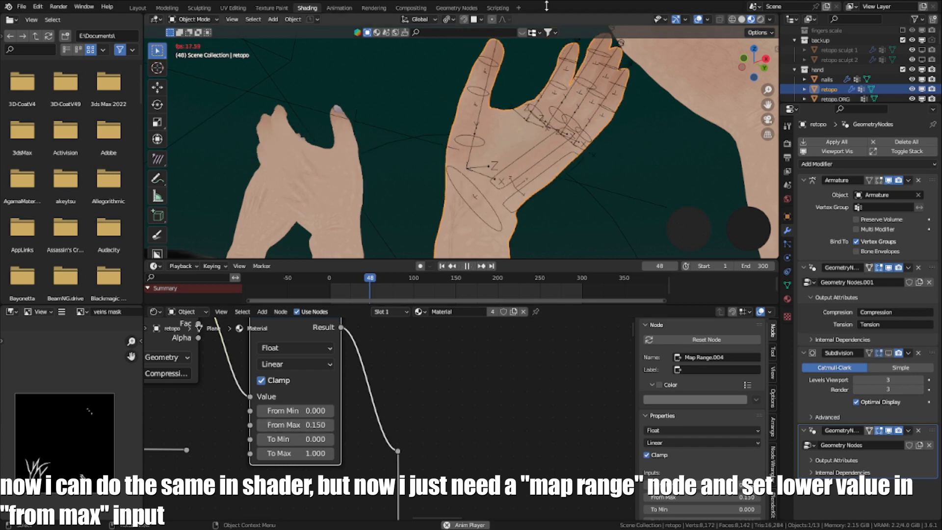
{"action": "middle_click_drag", "start_coordinate": [418, 186], "coordinate": [493, 173]}
{"action": "key", "text": "space"}
{"action": "scroll", "coordinate": [413, 193], "scroll_direction": "up", "scroll_amount": 3}
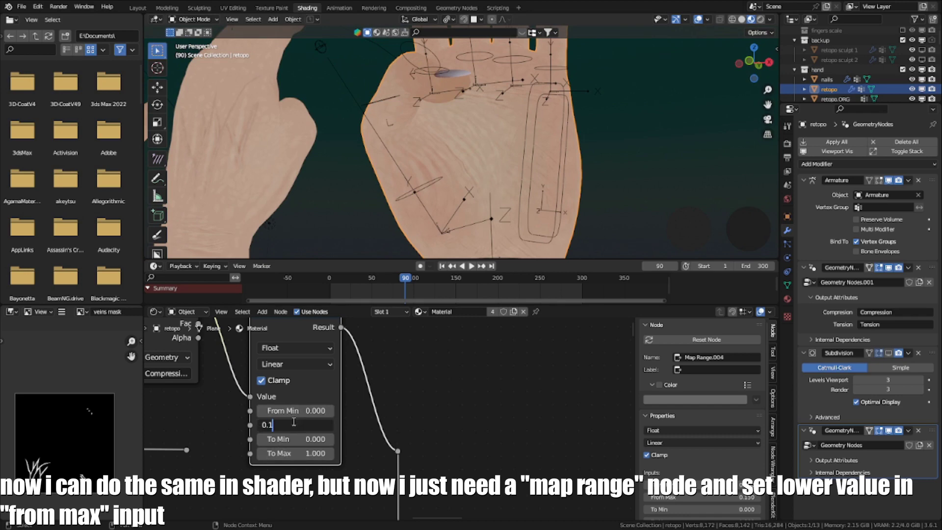
Set the skin coloring Map Range node's From Max to 0.100 and check the coloring in the animation
{"action": "scroll", "coordinate": [436, 147], "scroll_direction": "down", "scroll_amount": 4}
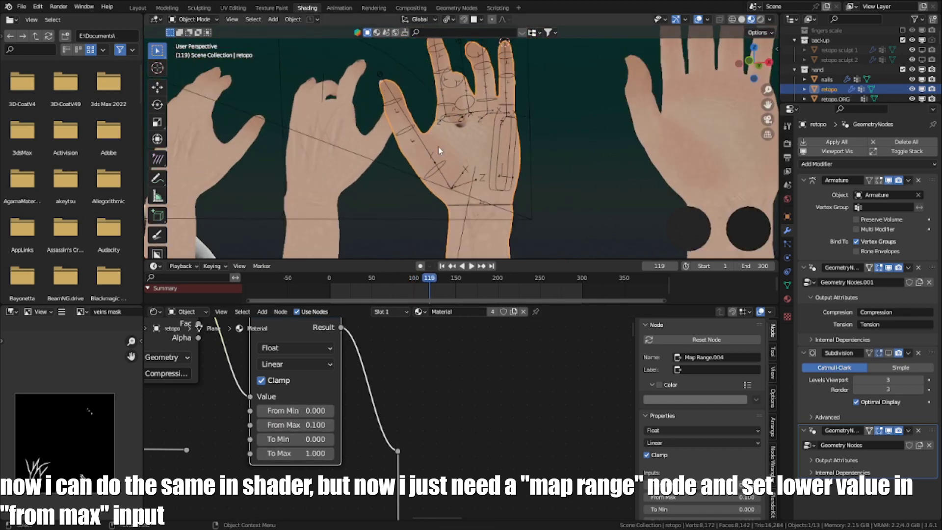
{"action": "middle_click_drag", "start_coordinate": [437, 146], "coordinate": [412, 164]}
{"action": "key", "text": "space"}
{"action": "scroll", "coordinate": [469, 139], "scroll_direction": "up", "scroll_amount": 3}
{"action": "middle_click_drag", "start_coordinate": [468, 140], "coordinate": [552, 161]}
{"action": "scroll", "coordinate": [409, 142], "scroll_direction": "up", "scroll_amount": 4}
{"action": "key", "text": "space"}
{"action": "key", "text": "space"}
{"action": "scroll", "coordinate": [410, 143], "scroll_direction": "down", "scroll_amount": 6}
{"action": "scroll", "coordinate": [551, 161], "scroll_direction": "down", "scroll_amount": 4}
{"action": "scroll", "coordinate": [461, 425], "scroll_direction": "down", "scroll_amount": 10}
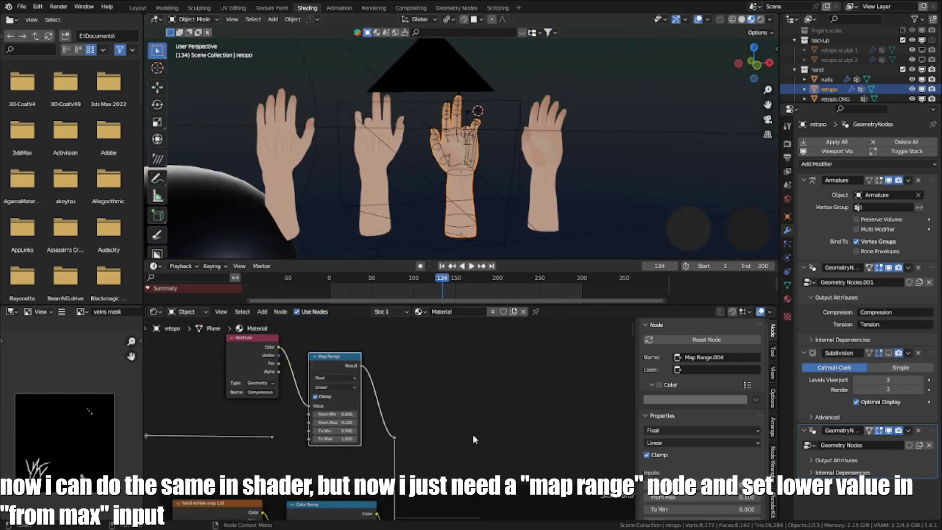
Preview the Principled BSDF shader on the hand instead of the Mix node output and check it in the animation
{"action": "middle_click_drag", "start_coordinate": [462, 425], "coordinate": [296, 325]}
{"action": "scroll", "coordinate": [262, 465], "scroll_direction": "down", "scroll_amount": 6}
{"action": "middle_click_drag", "start_coordinate": [262, 466], "coordinate": [378, 466]}
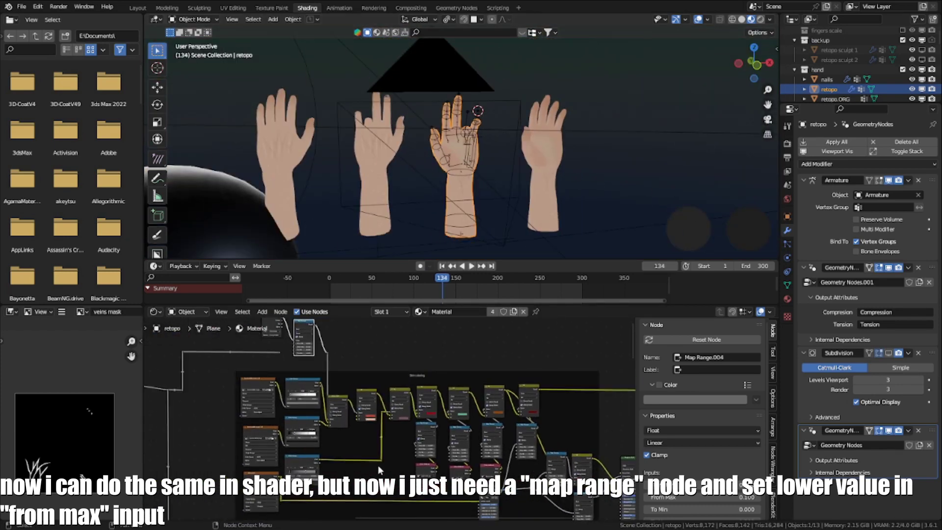
{"action": "scroll", "coordinate": [450, 457], "scroll_direction": "up", "scroll_amount": 7}
{"action": "middle_click_drag", "start_coordinate": [319, 427], "coordinate": [373, 427]}
{"action": "key", "text": "g"}
{"action": "key", "text": "Escape"}
{"action": "middle_click_drag", "start_coordinate": [337, 456], "coordinate": [423, 473]}
{"action": "scroll", "coordinate": [423, 473], "scroll_direction": "down", "scroll_amount": 4}
{"action": "left_click_drag", "start_coordinate": [402, 339], "coordinate": [421, 360]}
{"action": "left_click", "coordinate": [418, 362]}
{"action": "scroll", "coordinate": [413, 367], "scroll_direction": "down", "scroll_amount": 1}
{"action": "middle_click_drag", "start_coordinate": [430, 394], "coordinate": [411, 372]}
{"action": "scroll", "coordinate": [411, 372], "scroll_direction": "down", "scroll_amount": 4}
{"action": "middle_click_drag", "start_coordinate": [482, 446], "coordinate": [259, 457]}
{"action": "scroll", "coordinate": [260, 456], "scroll_direction": "up", "scroll_amount": 7}
{"action": "left_click", "coordinate": [348, 442], "text": "ctrl+shift"}
{"action": "scroll", "coordinate": [466, 172], "scroll_direction": "up", "scroll_amount": 4}
{"action": "middle_click_drag", "start_coordinate": [482, 173], "coordinate": [469, 166]}
{"action": "key", "text": "space"}
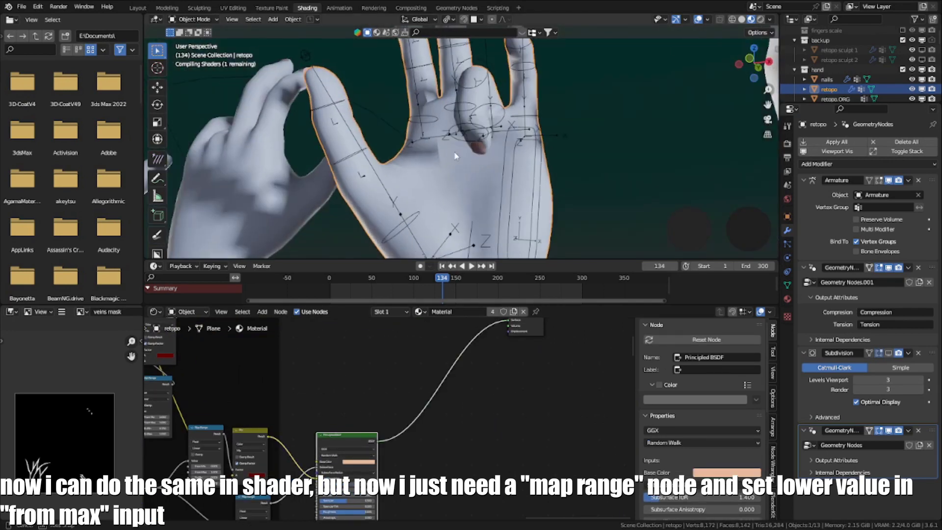
{"action": "key", "text": "space"}
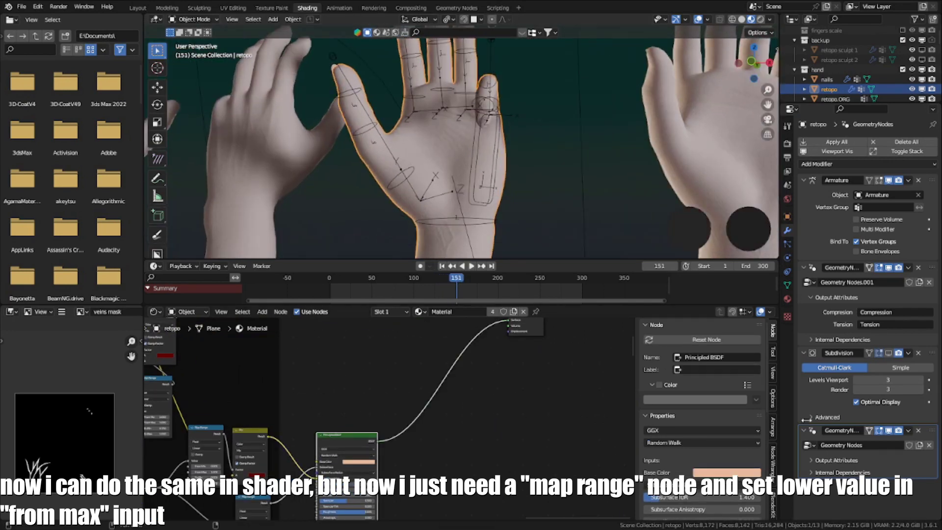
Enable the Subdivision modifier's viewport display on the hand and play the animation to check the wrinkles
{"action": "left_click", "coordinate": [888, 353]}
{"action": "key", "text": "space"}
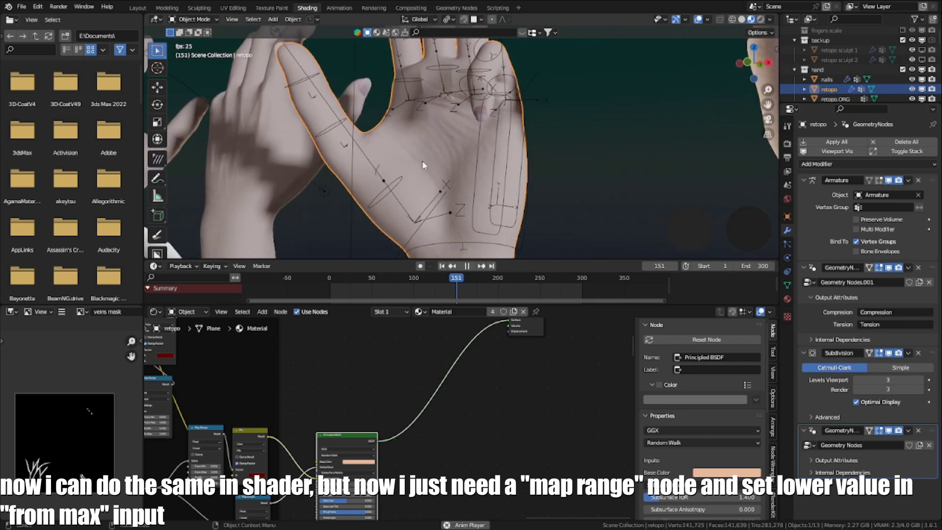
{"action": "key", "text": "space"}
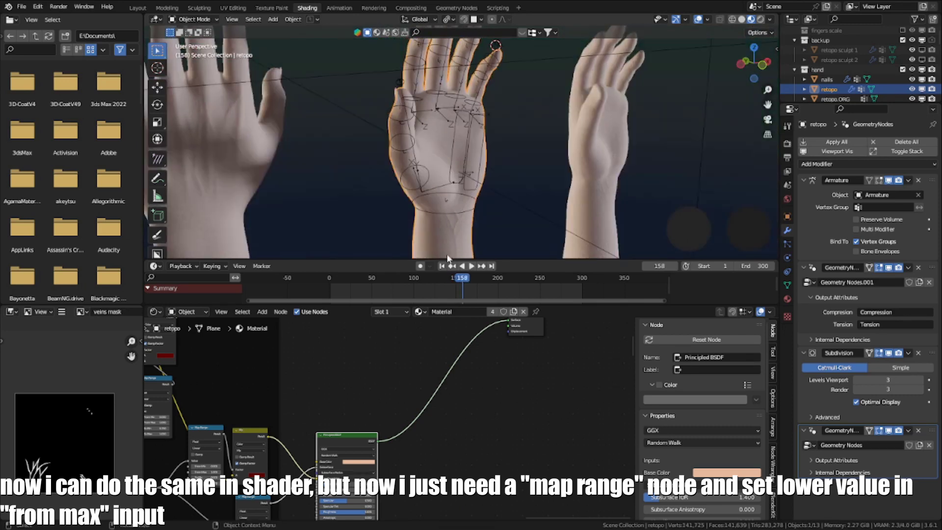
Connect the last Mix node of the Skin coloring row to the Principled BSDF's Base Color
{"action": "middle_click_drag", "start_coordinate": [260, 440], "coordinate": [359, 441]}
{"action": "scroll", "coordinate": [358, 442], "scroll_direction": "down", "scroll_amount": 3}
{"action": "left_click_drag", "start_coordinate": [295, 345], "coordinate": [407, 459]}
{"action": "middle_click_drag", "start_coordinate": [470, 376], "coordinate": [461, 377]}
Play the animation and go to frame 185 to examine the palm's skin coloring up close
{"action": "mouse_move", "coordinate": [501, 157]}
{"action": "middle_mouse_down"}
{"action": "mouse_move", "coordinate": [466, 184]}
{"action": "mouse_move", "coordinate": [449, 180]}
{"action": "middle_mouse_up"}
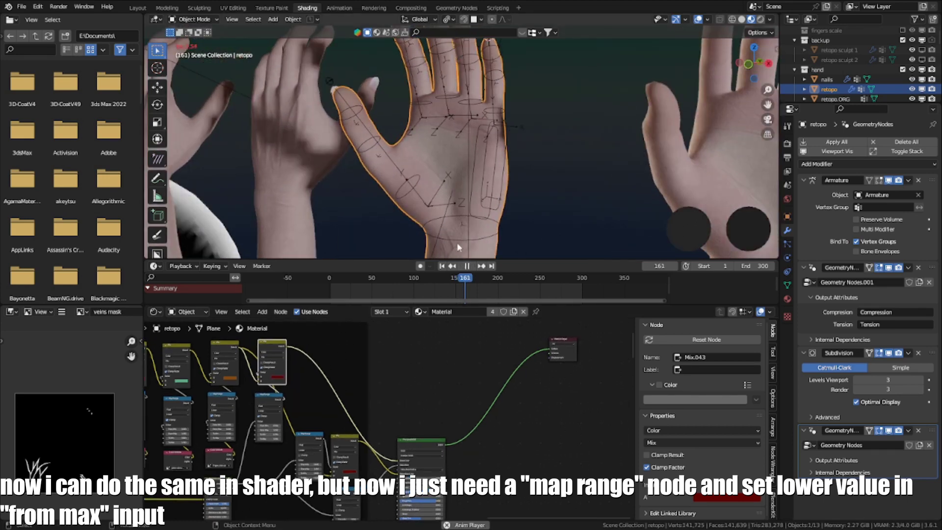
{"action": "key", "text": "space"}
{"action": "left_click_drag", "start_coordinate": [475, 279], "coordinate": [485, 280]}
{"action": "middle_click_drag", "start_coordinate": [502, 177], "coordinate": [520, 139]}
{"action": "scroll", "coordinate": [520, 147], "scroll_direction": "up", "scroll_amount": 2}
{"action": "middle_click_drag", "start_coordinate": [523, 174], "coordinate": [451, 143]}
{"action": "scroll", "coordinate": [452, 143], "scroll_direction": "up", "scroll_amount": 2}
Set the skin coloring Map Range node's From Max to 0.200 and check the coloring back to frame 107
{"action": "middle_click_drag", "start_coordinate": [295, 397], "coordinate": [466, 479]}
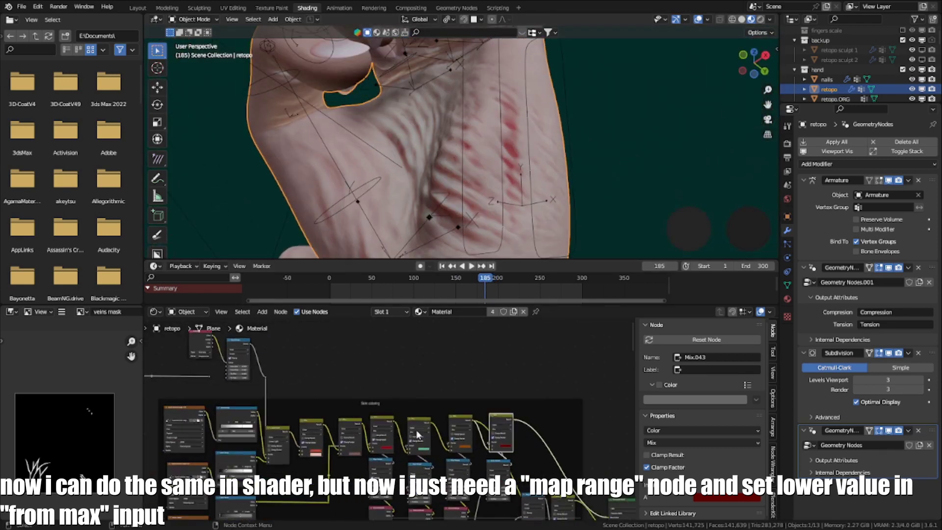
{"action": "middle_click_drag", "start_coordinate": [206, 356], "coordinate": [388, 420]}
{"action": "scroll", "coordinate": [386, 420], "scroll_direction": "up", "scroll_amount": 8}
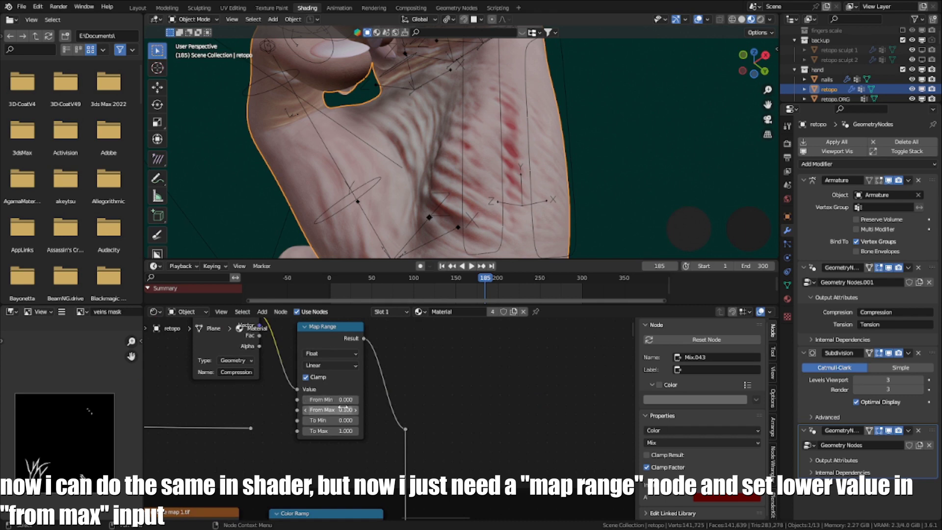
{"action": "type", "text": "5"}
{"action": "key", "text": "Return"}
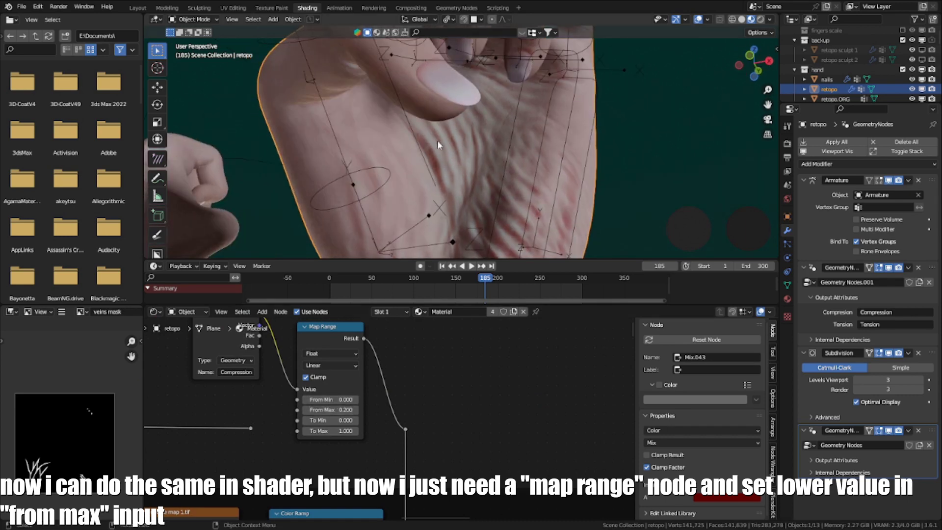
{"action": "scroll", "coordinate": [415, 396], "scroll_direction": "down", "scroll_amount": 2}
{"action": "left_click_drag", "start_coordinate": [489, 278], "coordinate": [421, 276]}
{"action": "scroll", "coordinate": [433, 128], "scroll_direction": "down", "scroll_amount": 3}
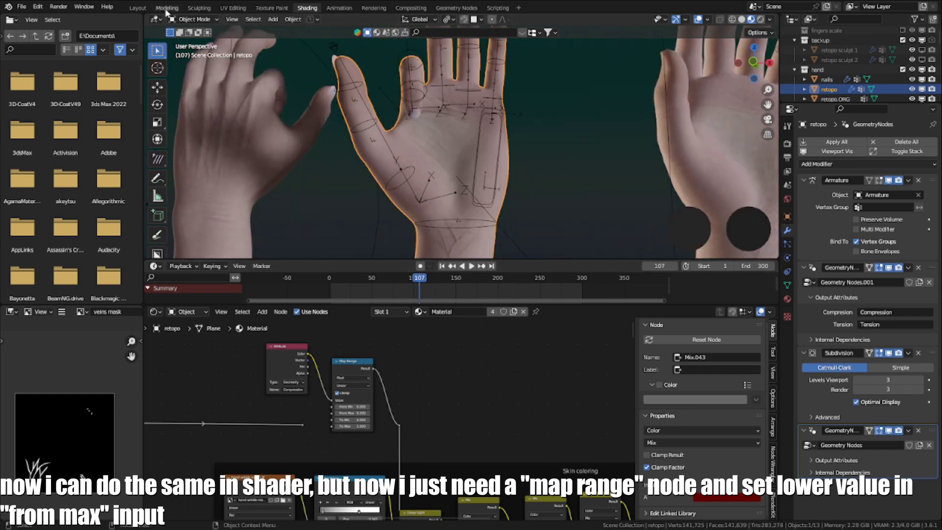
Switch to the Layout workspace with Material Preview shading and play the hand animation
{"action": "left_click", "coordinate": [137, 8]}
{"action": "left_click", "coordinate": [685, 19]}
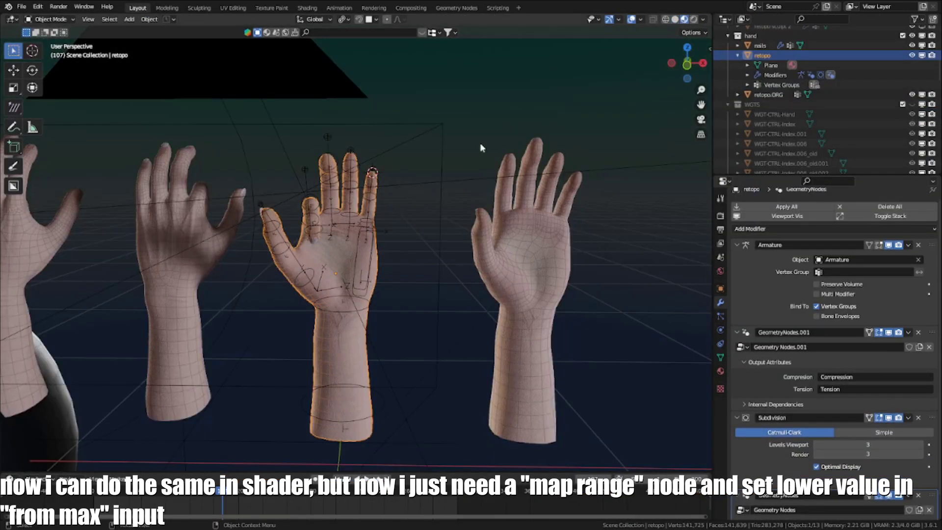
{"action": "scroll", "coordinate": [373, 194], "scroll_direction": "up", "scroll_amount": 4}
{"action": "key", "text": "space"}
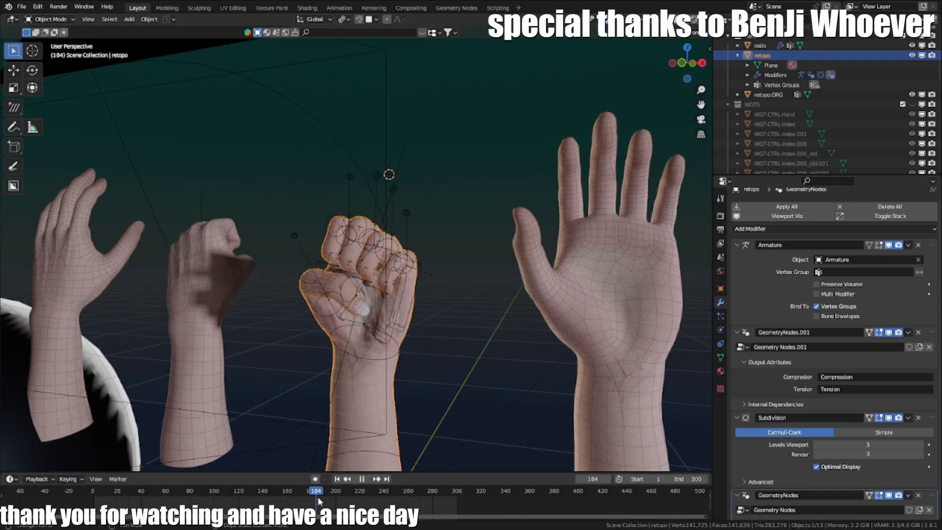
{"action": "key", "text": "space"}
Hide the viewport overlays and examine the closing hand's wrinkles and coloring up close
{"action": "scroll", "coordinate": [388, 269], "scroll_direction": "up", "scroll_amount": 6}
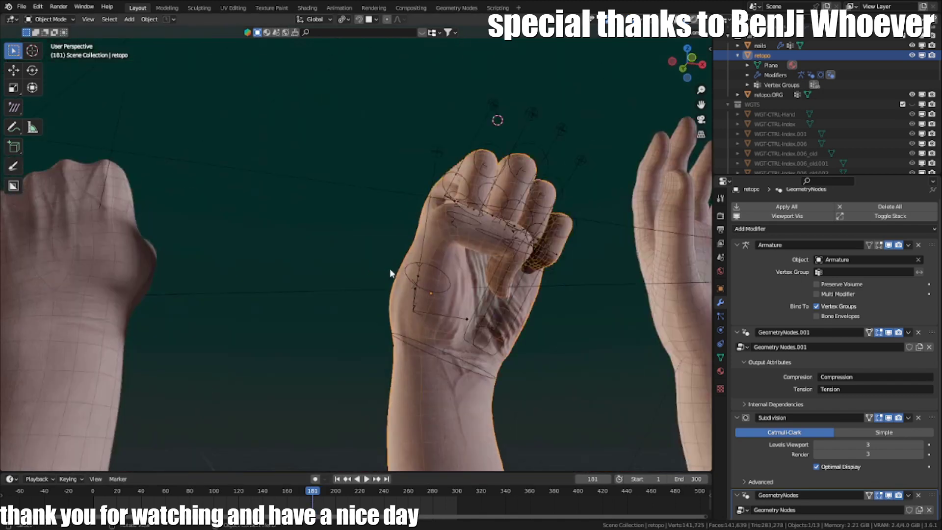
{"action": "key", "text": "shift+alt+z"}
{"action": "middle_click_drag", "start_coordinate": [564, 172], "coordinate": [358, 201]}
{"action": "scroll", "coordinate": [434, 190], "scroll_direction": "down", "scroll_amount": 6}
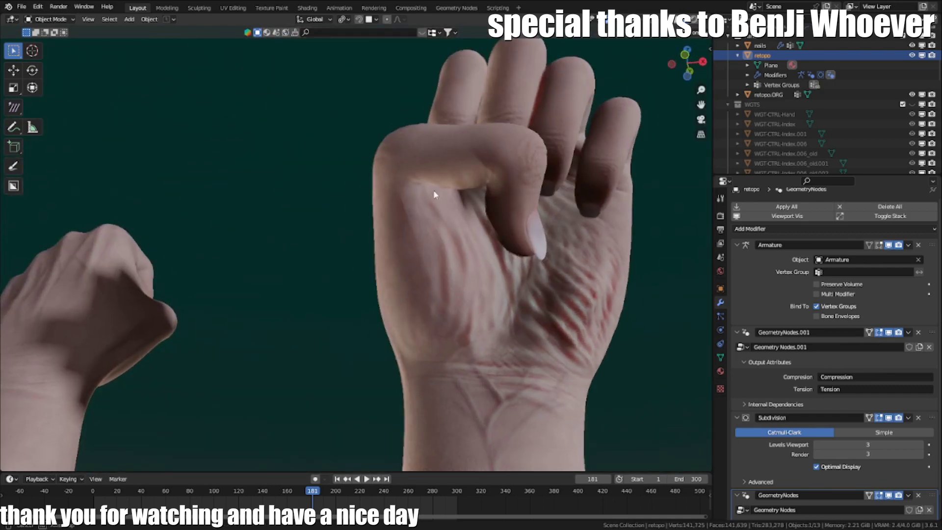
{"action": "middle_click_drag", "start_coordinate": [435, 190], "coordinate": [428, 253]}
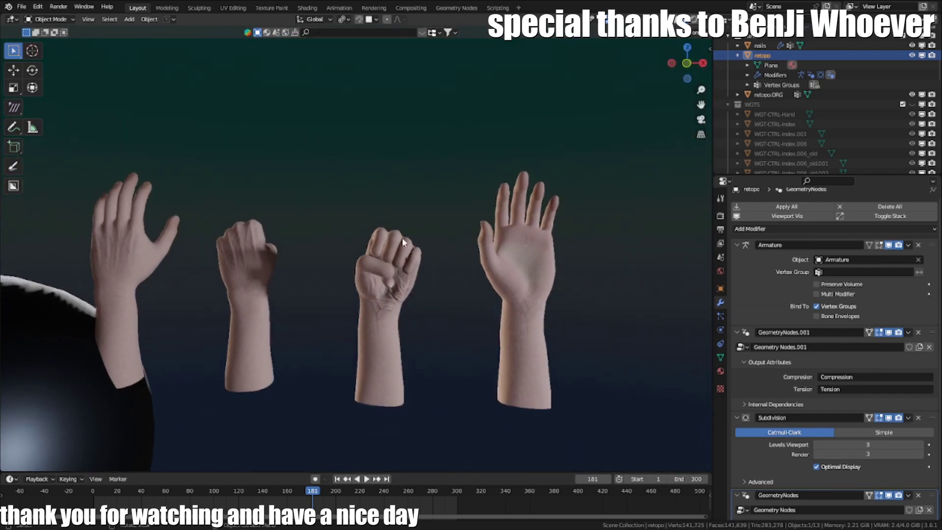
Return the animation to frame 1 and show the viewport overlays again
{"action": "scroll", "coordinate": [429, 253], "scroll_direction": "up", "scroll_amount": 2}
{"action": "left_click", "coordinate": [338, 480]}
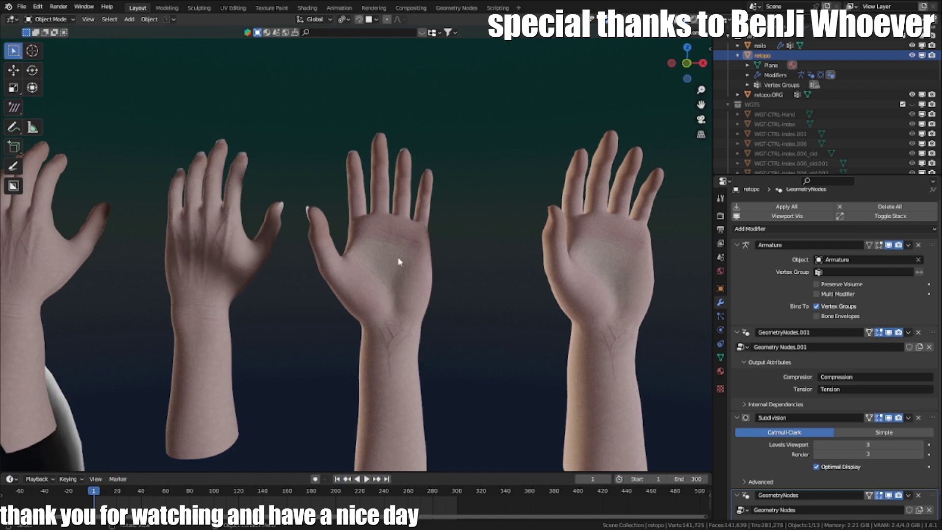
{"action": "key", "text": "shift+alt+z"}
{"action": "middle_click_drag", "start_coordinate": [500, 152], "coordinate": [448, 195]}
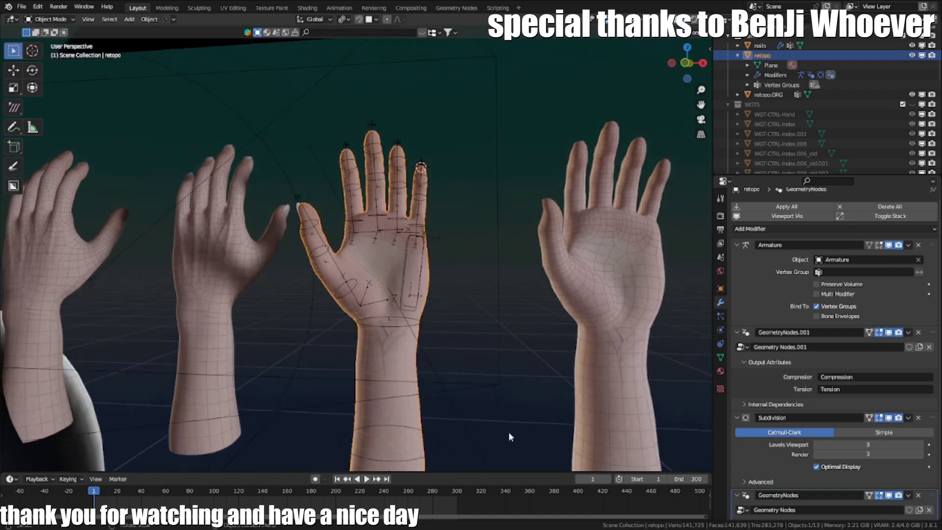